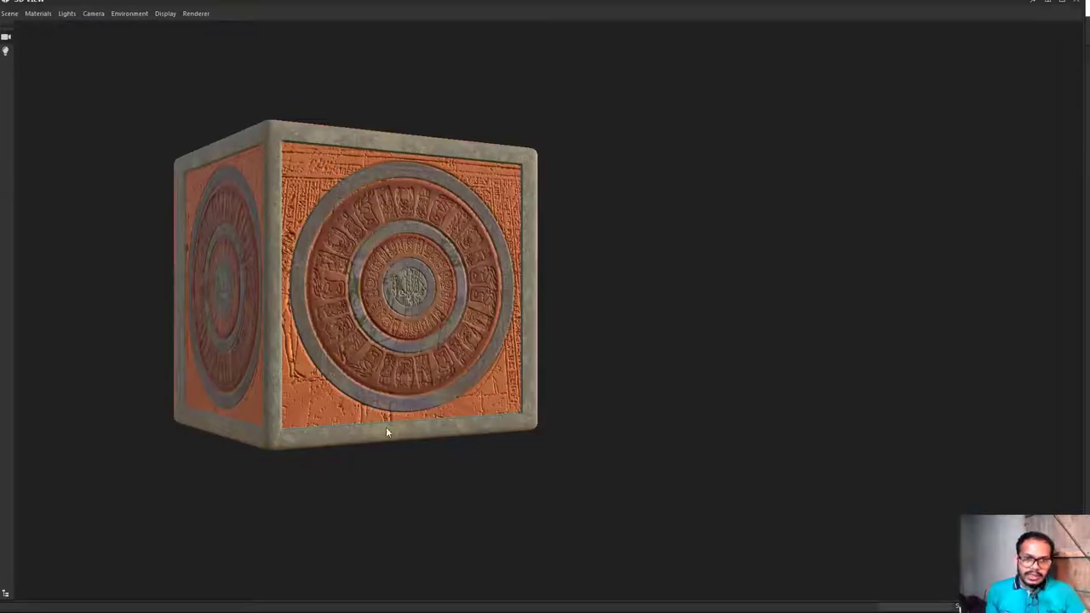
# Orbit the engraved orange cube, then dock the full-screen 3D view back into the window
pyautogui.moveTo(464, 202)
pyautogui.mouseDown()
pyautogui.moveTo(464, 247)
pyautogui.moveTo(392, 214)
pyautogui.moveTo(423, 227)
pyautogui.moveTo(501, 162)
pyautogui.moveTo(502, 222)
pyautogui.moveTo(494, 224)
pyautogui.moveTo(550, 202)
pyautogui.moveTo(504, 176)
pyautogui.moveTo(538, 163)
pyautogui.moveTo(486, 202)
pyautogui.moveTo(445, 168)
pyautogui.moveTo(472, 168)
pyautogui.moveTo(506, 199)
pyautogui.moveTo(501, 222)
pyautogui.moveTo(522, 243)
pyautogui.moveTo(501, 224)
pyautogui.mouseUp()
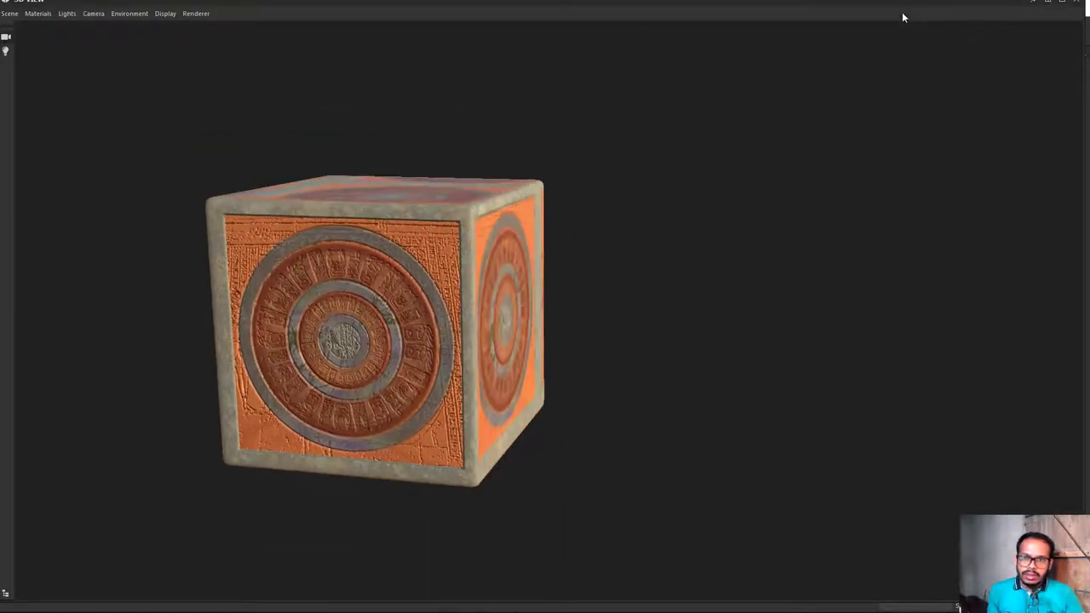
pyautogui.doubleClick(869, 5)
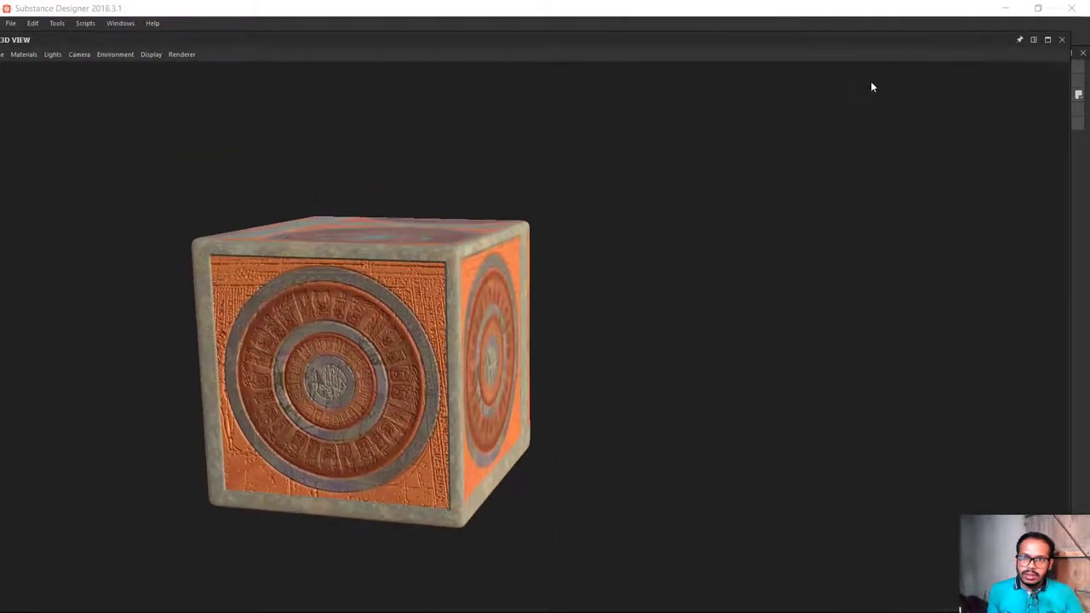
# Restore the full workspace layout and zoom and pan around the mo01 node network
pyautogui.click(1036, 41)
pyautogui.scroll(-2, 697, 195)
pyautogui.scroll(-2, 677, 168)
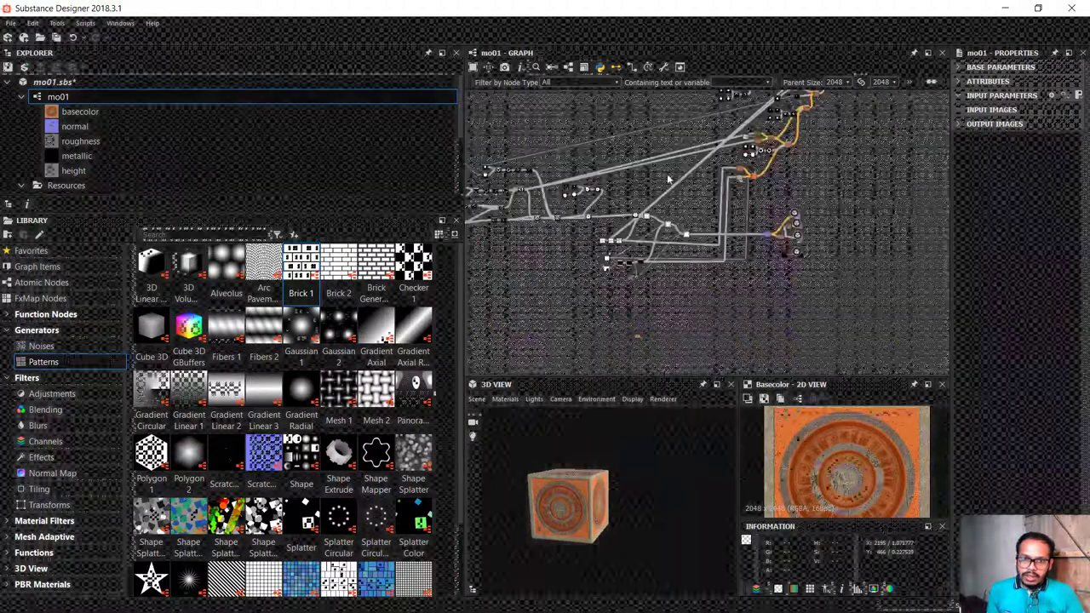
pyautogui.scroll(2, 668, 179)
pyautogui.scroll(2, 720, 236)
pyautogui.scroll(2, 694, 223)
pyautogui.scroll(2, 840, 137)
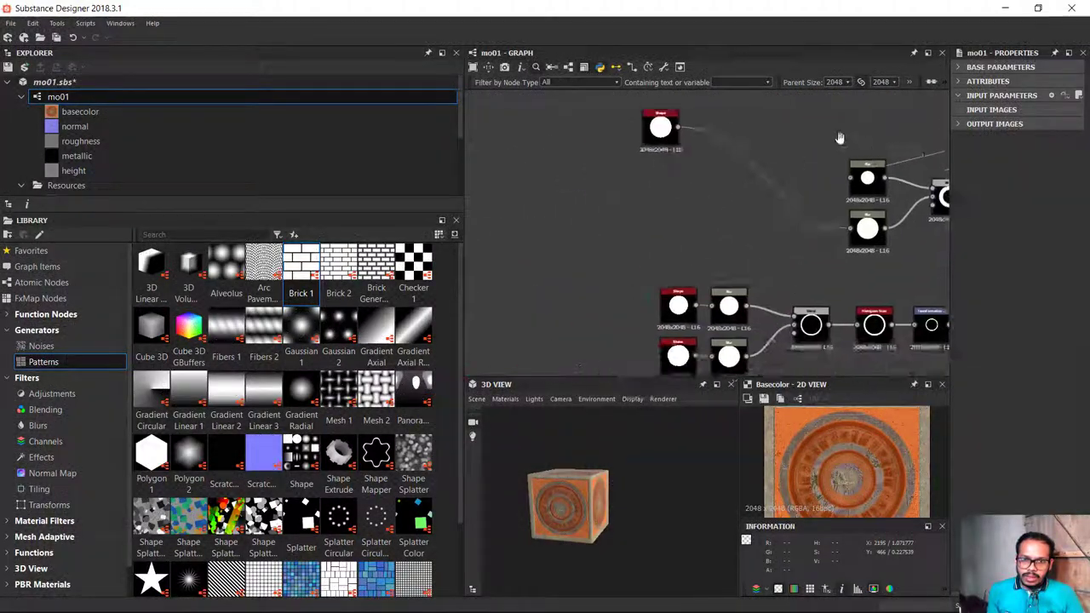
pyautogui.scroll(-3, 840, 138)
pyautogui.moveTo(839, 138); pyautogui.dragTo(705, 215, button='middle')
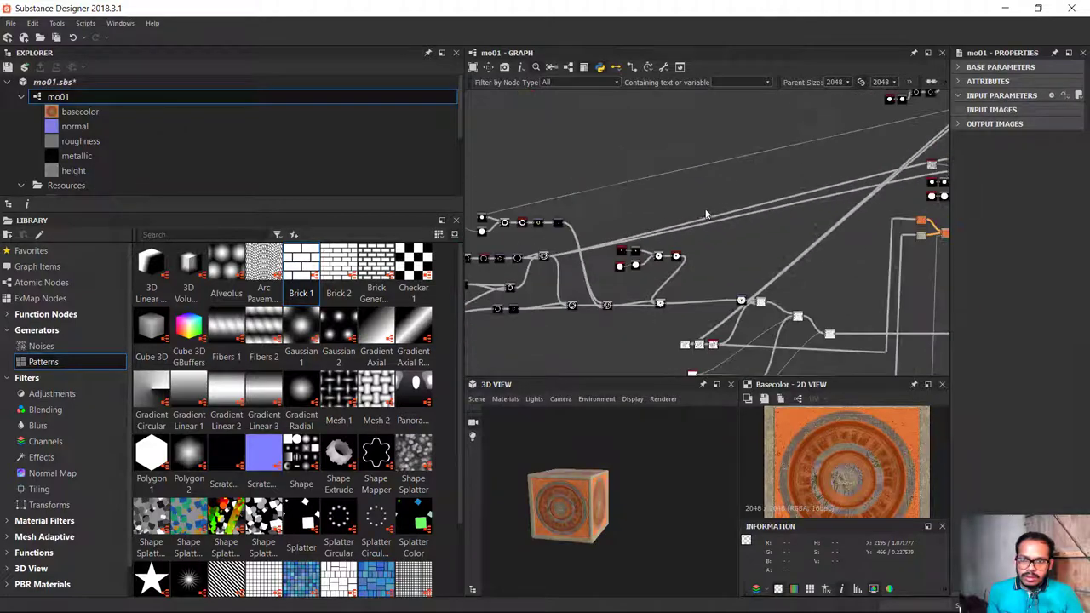
pyautogui.scroll(-3, 705, 215)
pyautogui.scroll(3, 706, 204)
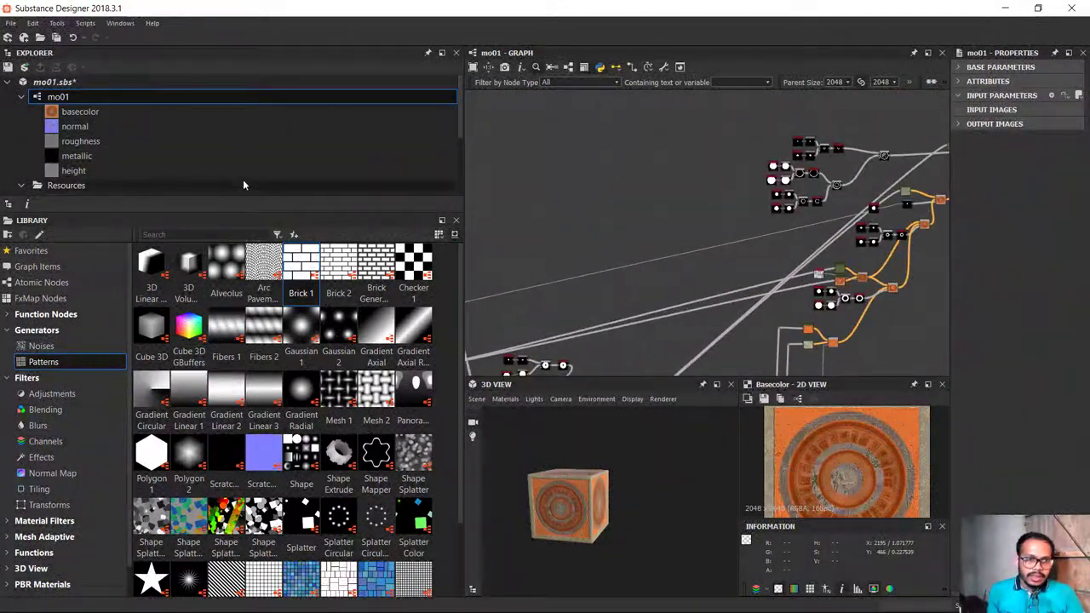
pyautogui.click(10, 23)
pyautogui.moveTo(33, 23)
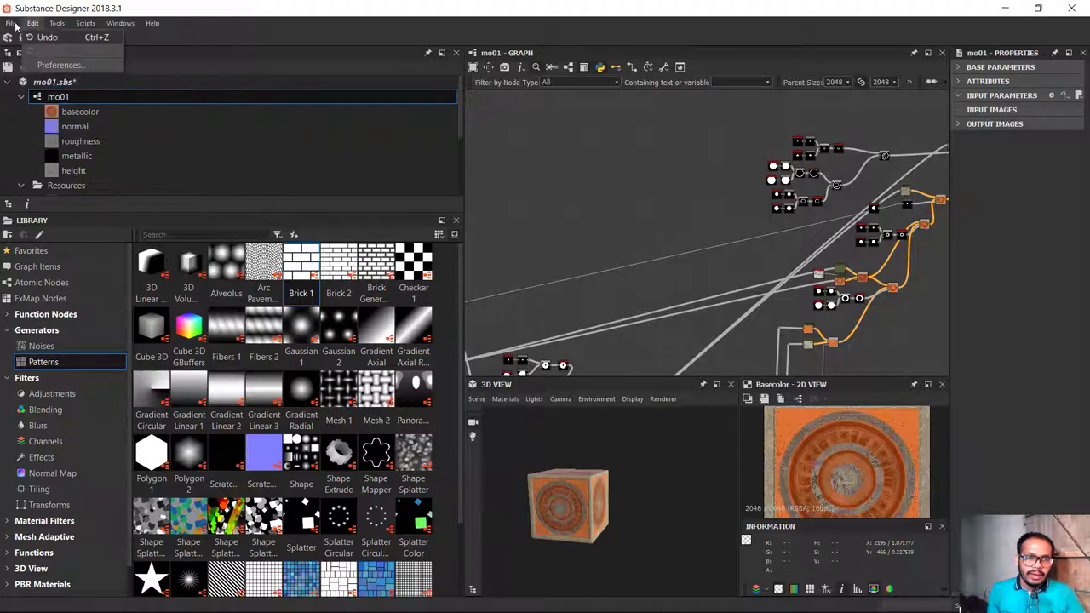
pyautogui.click(51, 38)
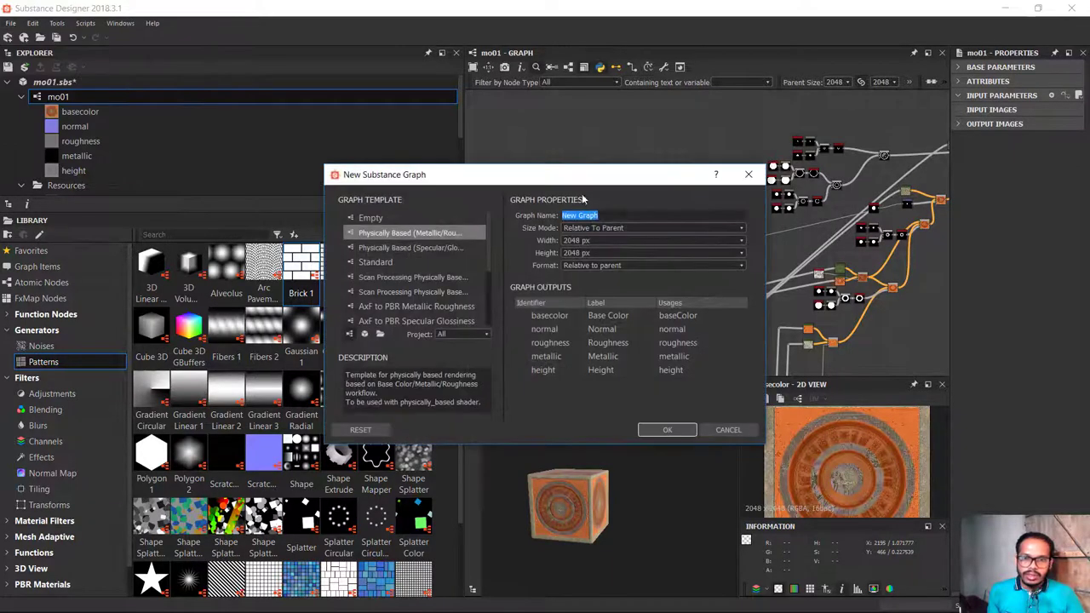
pyautogui.moveTo(579, 175); pyautogui.dragTo(511, 152)
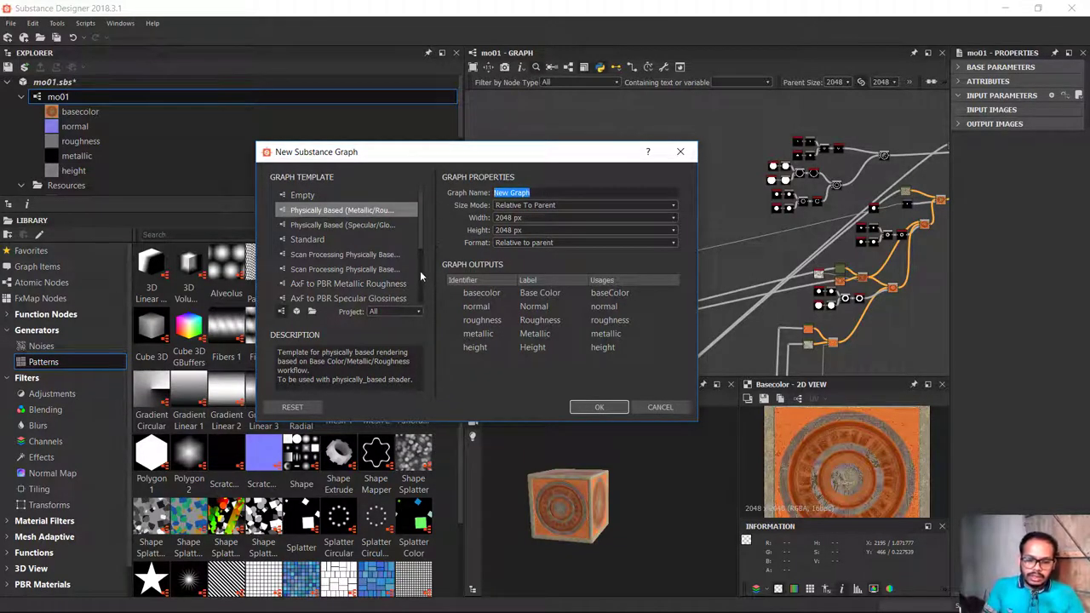
pyautogui.write('tu')
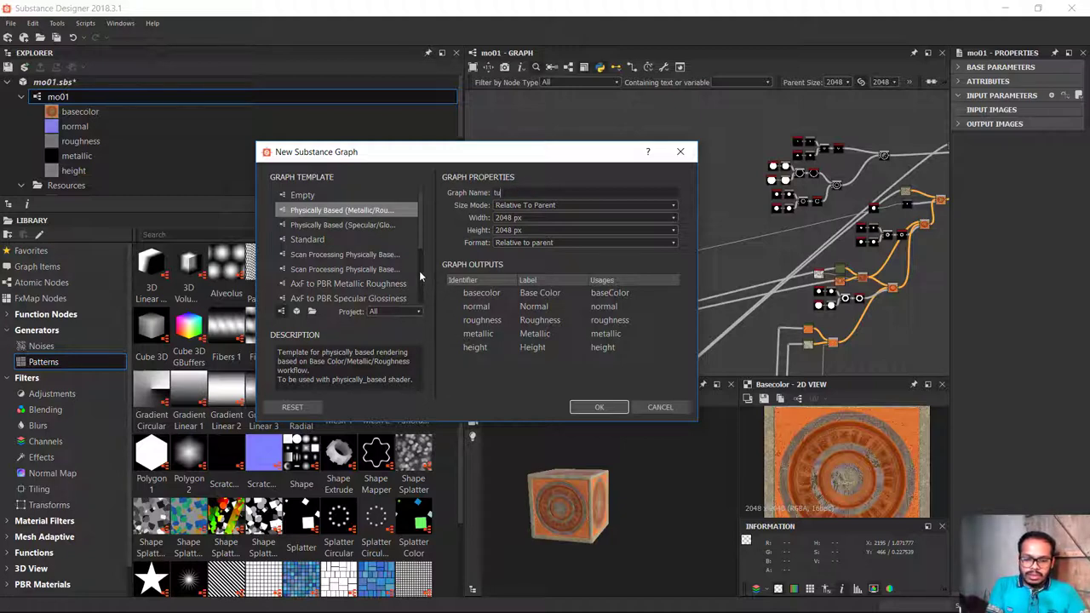
pyautogui.write('to')
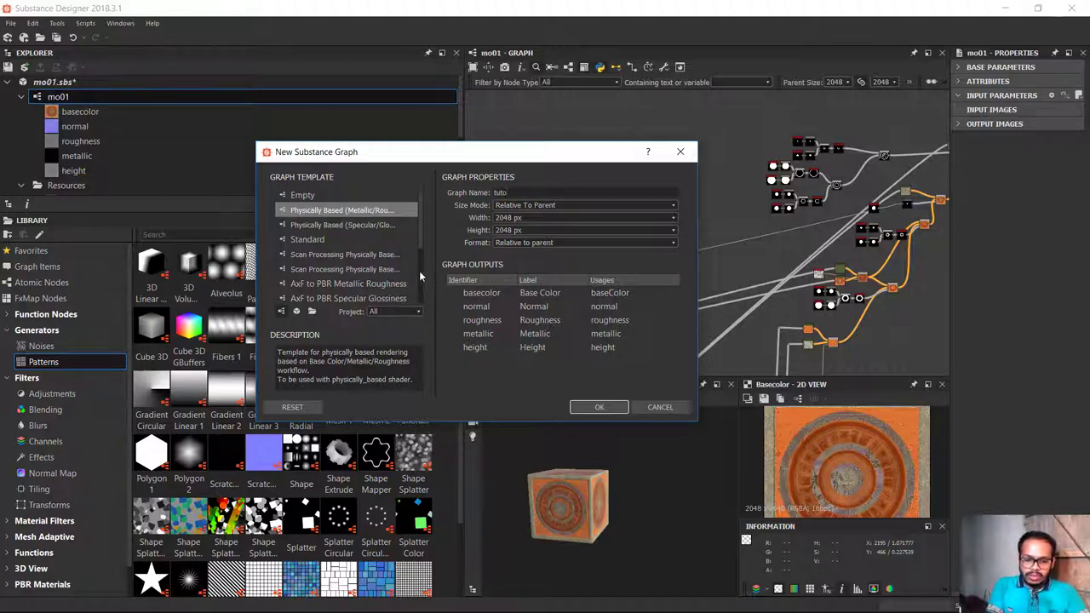
pyautogui.write('rial_')
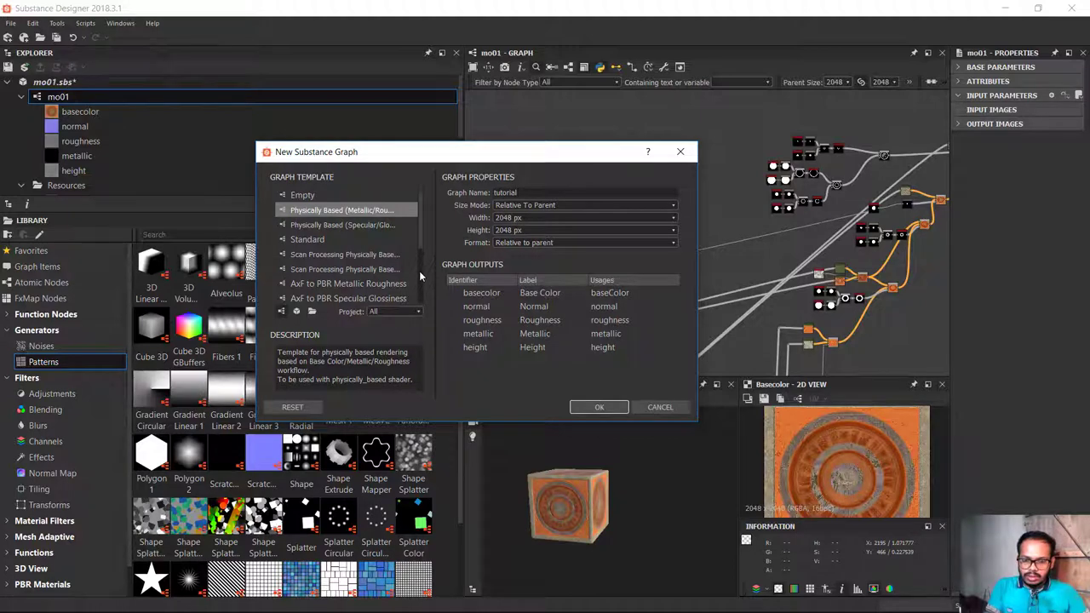
pyautogui.write('01')
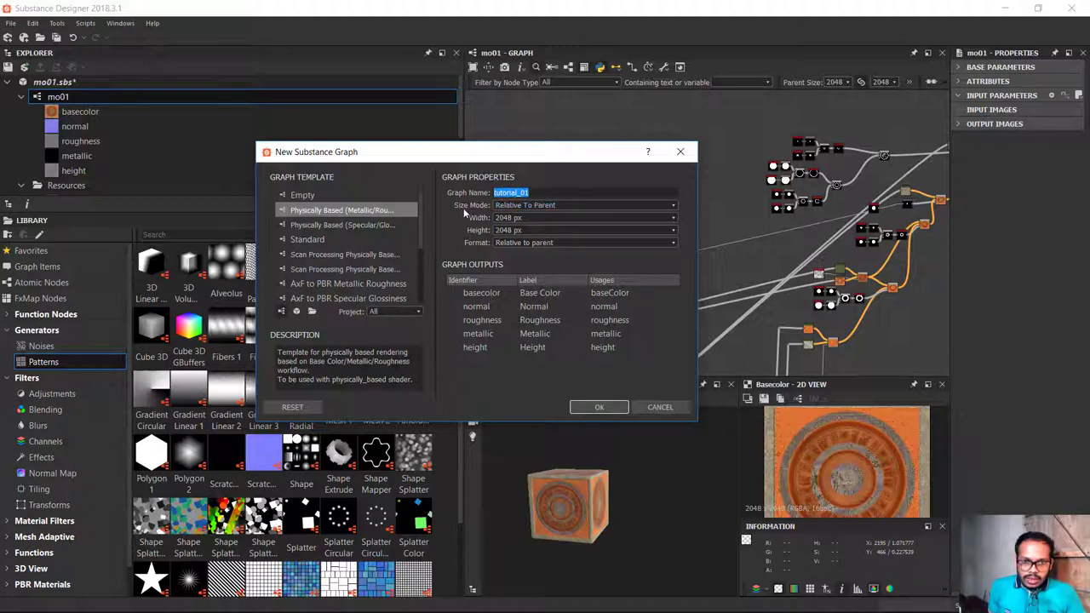
pyautogui.click(529, 205)
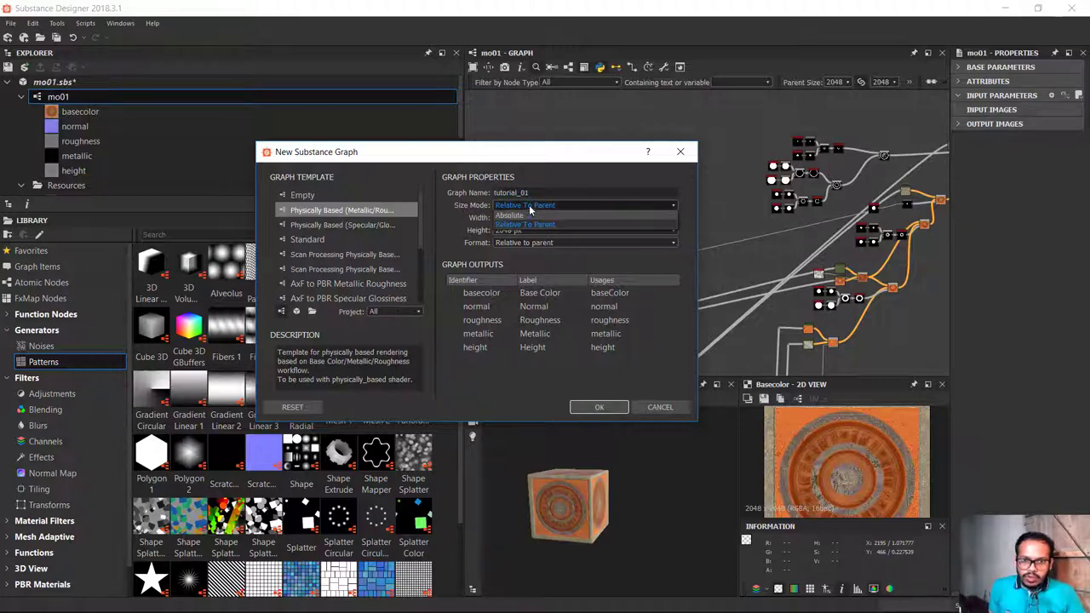
pyautogui.click(530, 207)
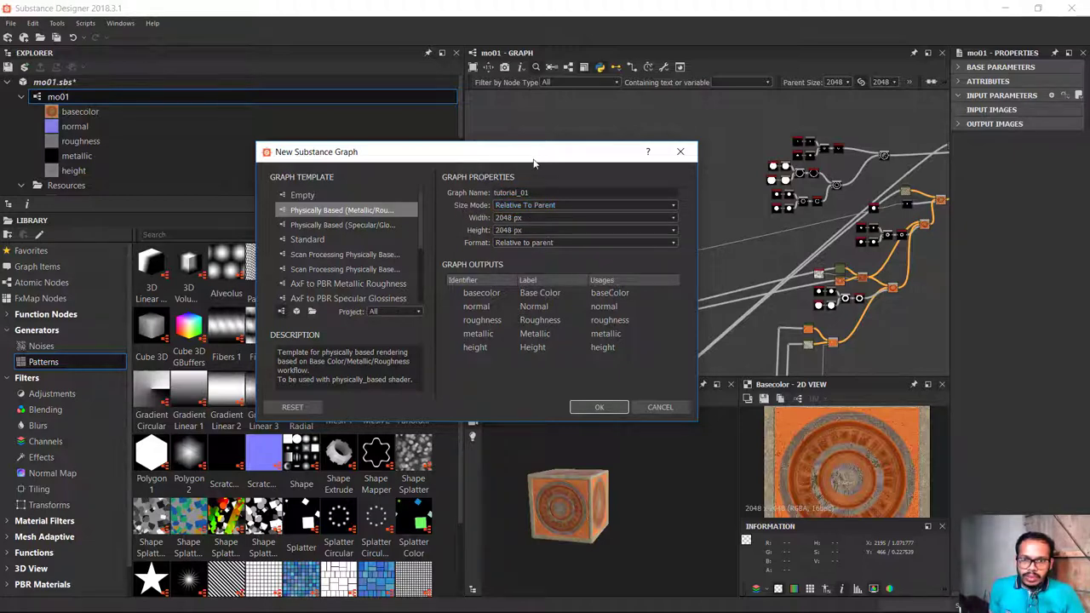
pyautogui.moveTo(534, 162); pyautogui.dragTo(251, 148)
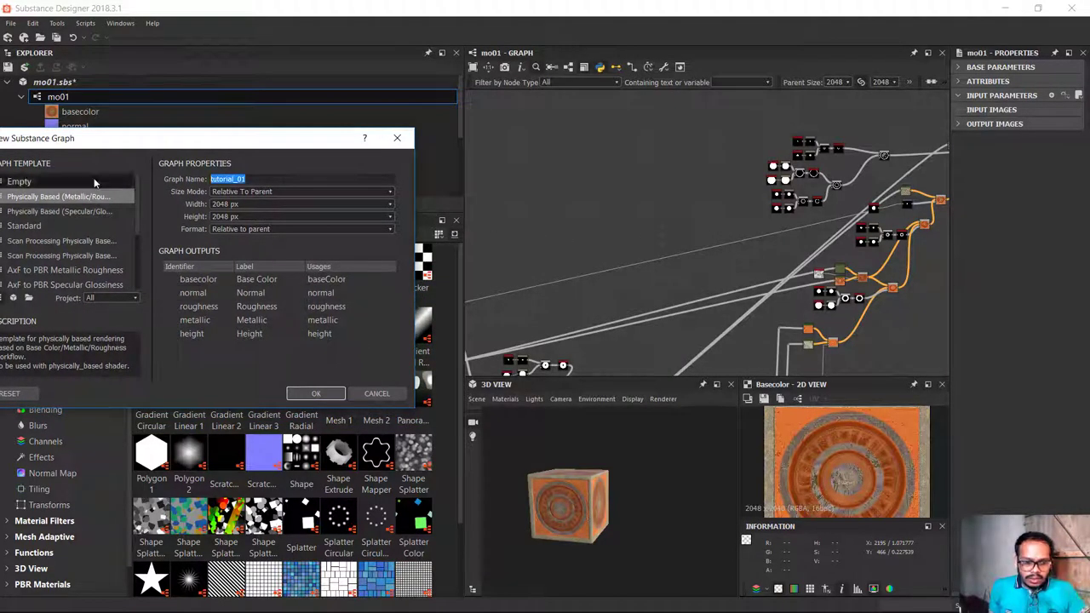
pyautogui.press('Escape')
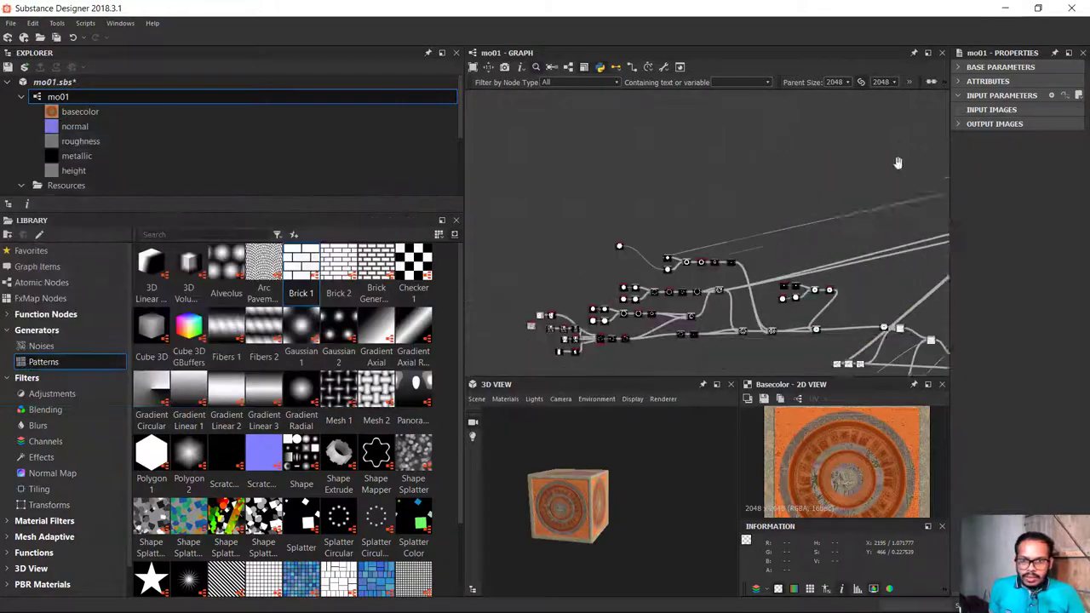
pyautogui.scroll(-2, 824, 190)
pyautogui.scroll(3, 712, 196)
pyautogui.scroll(3, 712, 196)
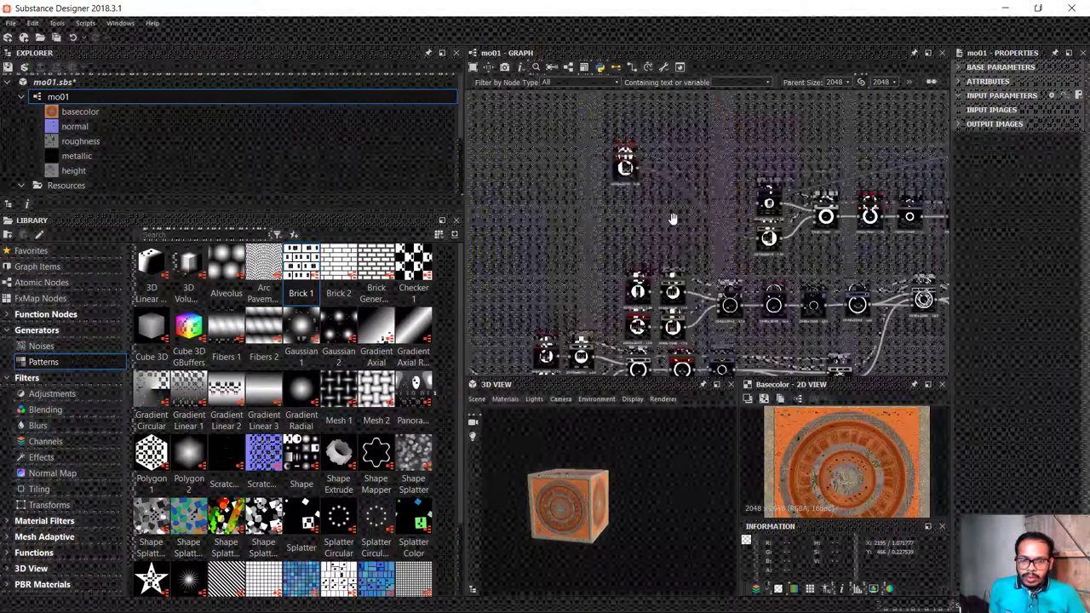
pyautogui.scroll(3, 601, 152)
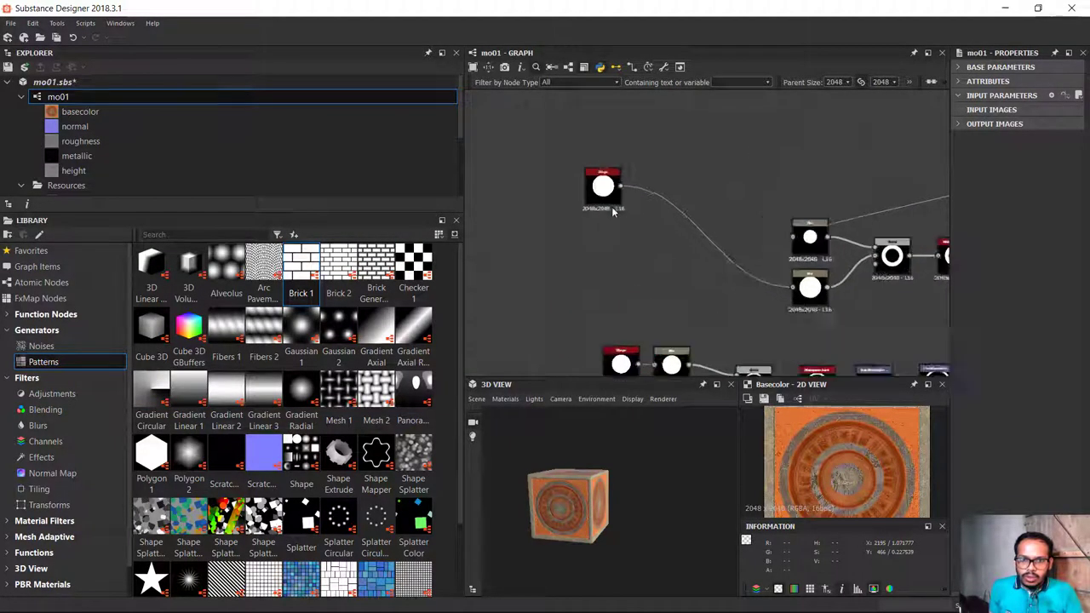
pyautogui.scroll(-1, 601, 218)
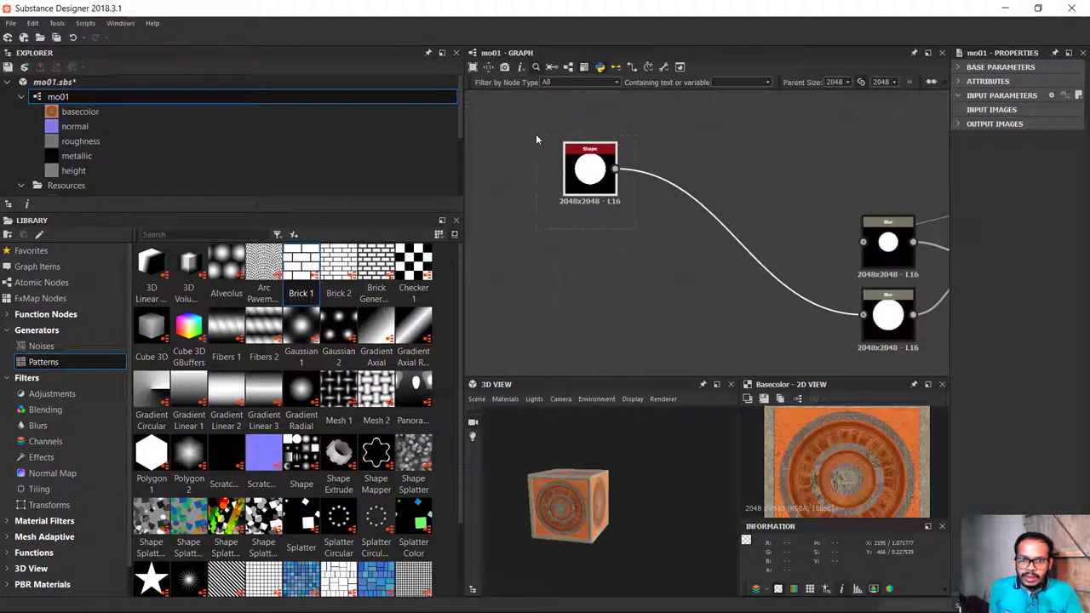
pyautogui.moveTo(536, 133); pyautogui.dragTo(536, 134)
pyautogui.scroll(1, 582, 218)
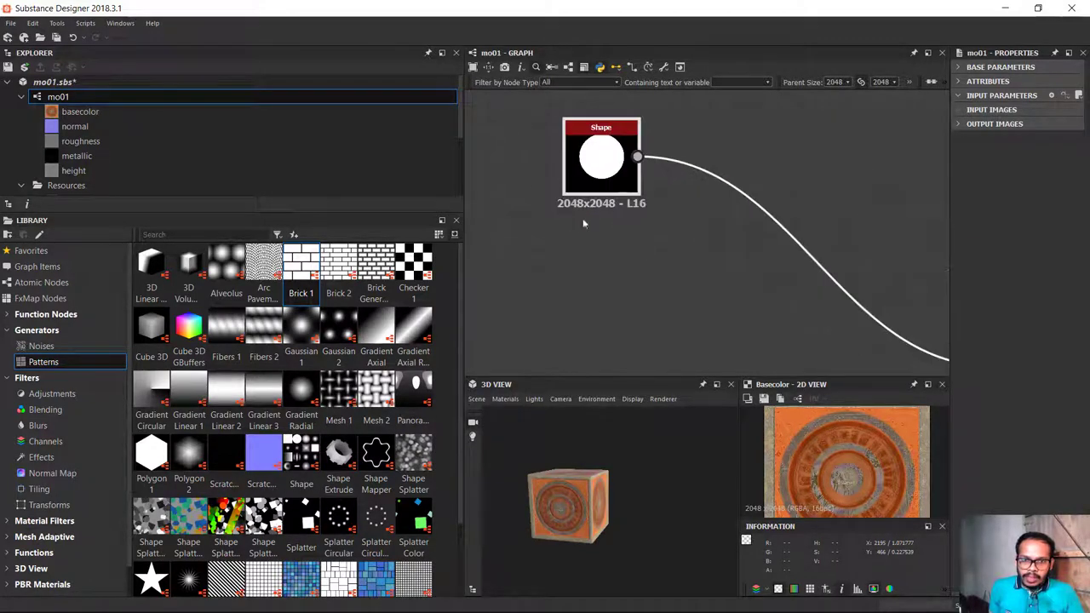
pyautogui.scroll(-3, 613, 234)
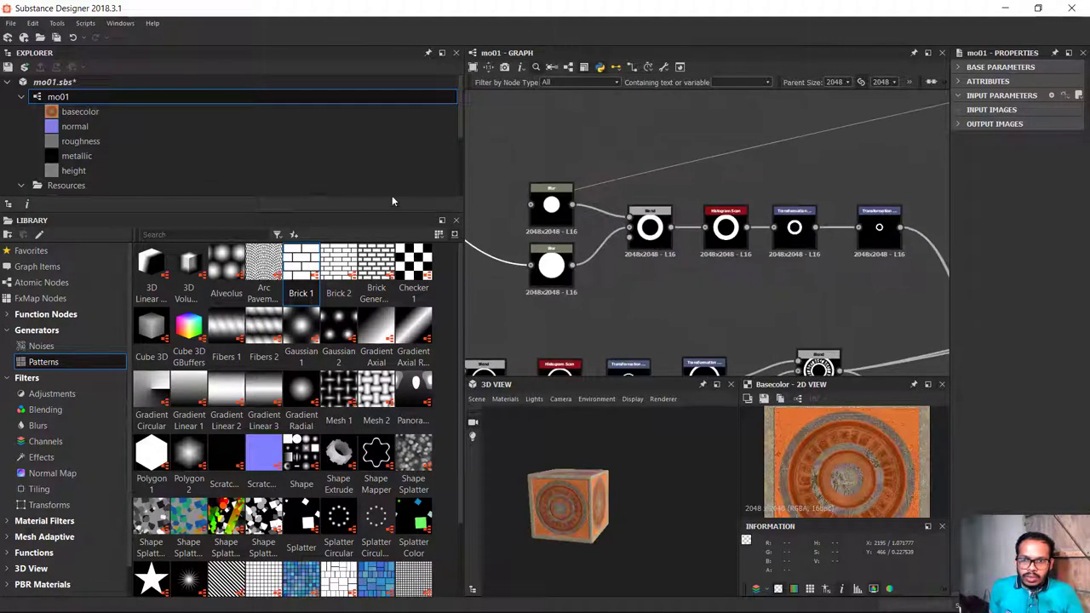
pyautogui.scroll(-3, 389, 171)
pyautogui.scroll(-2, 569, 274)
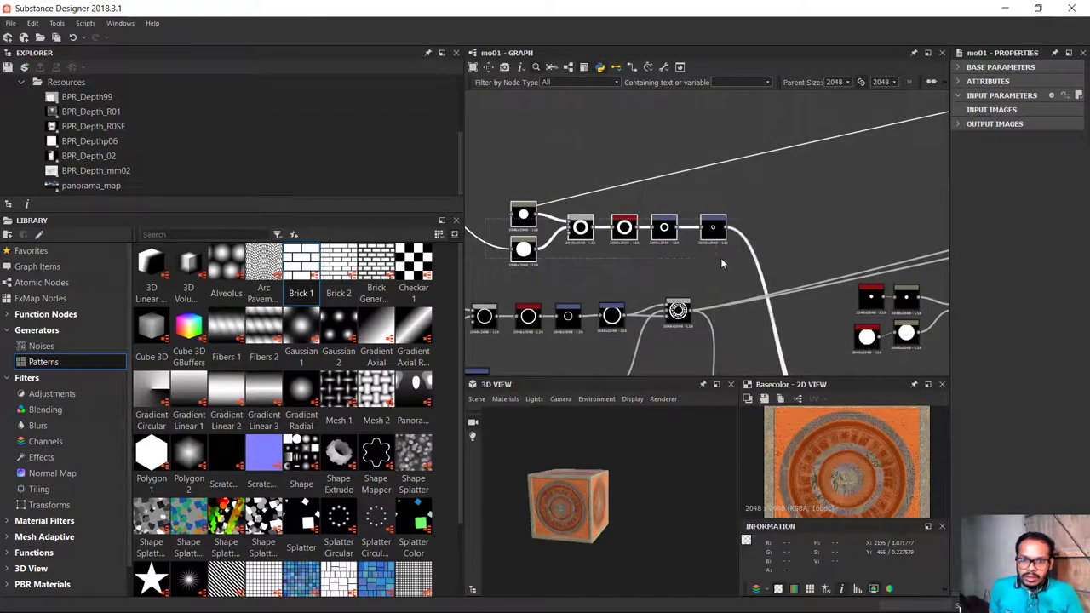
pyautogui.moveTo(668, 264); pyautogui.dragTo(778, 270, button='middle')
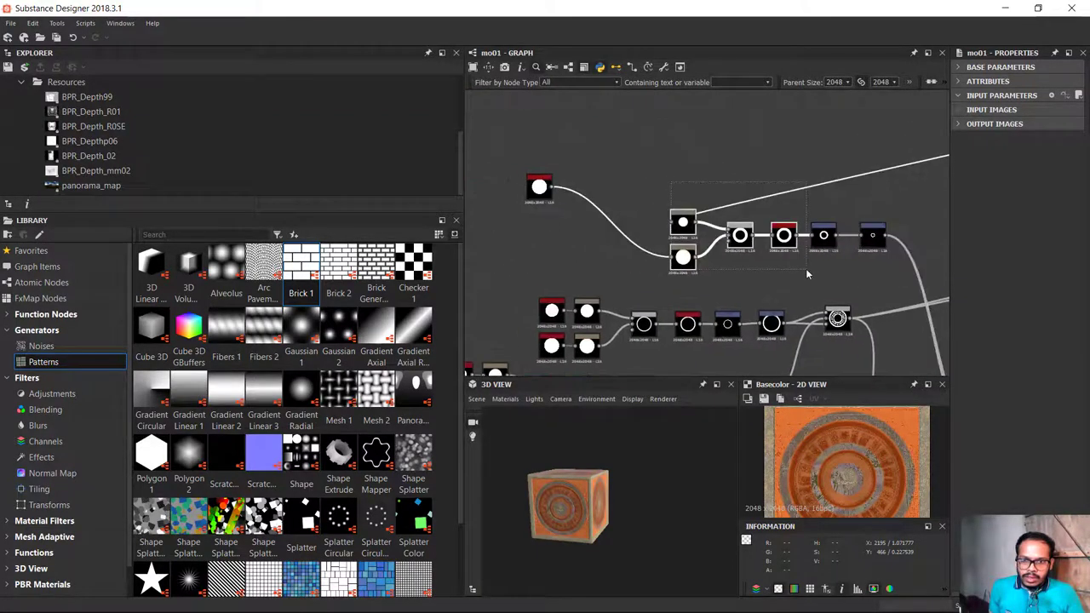
pyautogui.scroll(2, 577, 220)
pyautogui.scroll(2, 577, 221)
pyautogui.scroll(1, 550, 201)
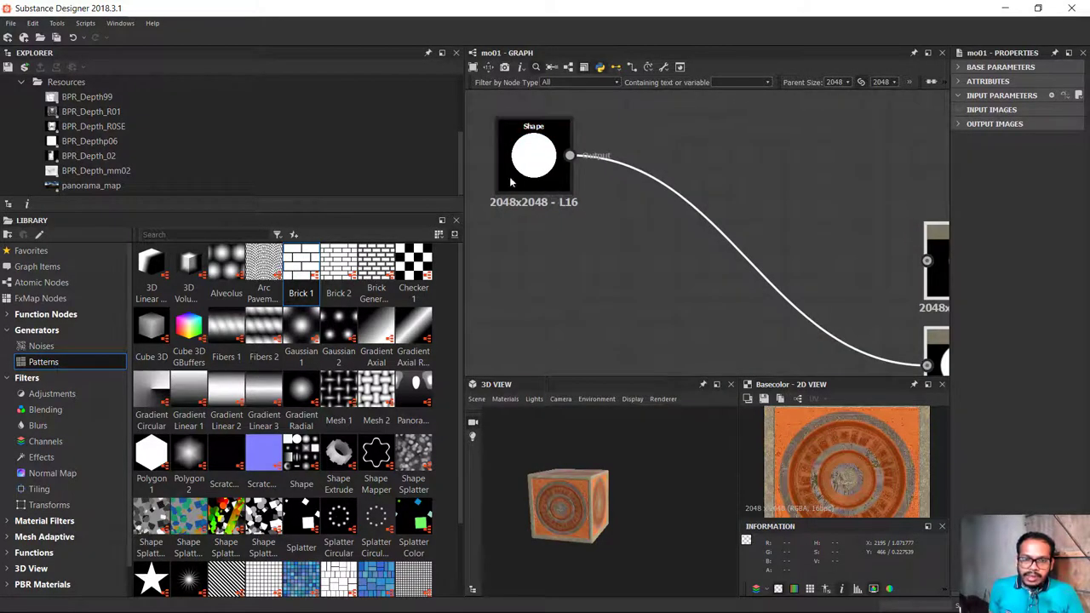
pyautogui.scroll(-2, 511, 181)
pyautogui.scroll(-1, 542, 242)
pyautogui.moveTo(553, 262)
pyautogui.mouseDown(button='middle')
pyautogui.moveTo(472, 238)
pyautogui.moveTo(574, 232)
pyautogui.moveTo(535, 248)
pyautogui.mouseUp(button='middle')
pyautogui.click(536, 204)
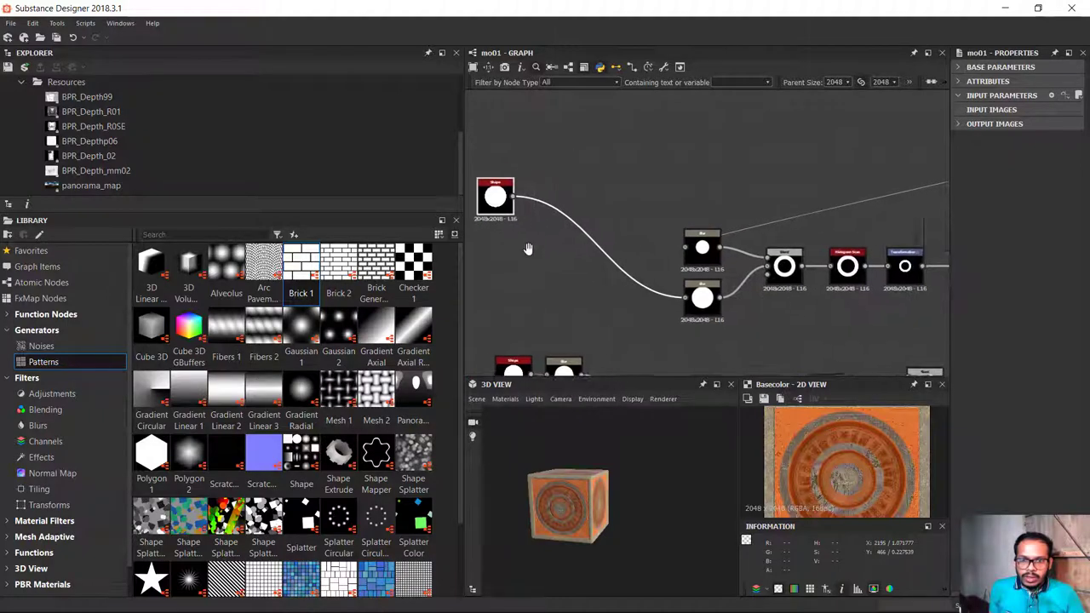
pyautogui.scroll(2, 528, 249)
pyautogui.moveTo(658, 255); pyautogui.dragTo(548, 168, button='middle')
pyautogui.moveTo(559, 160)
pyautogui.mouseDown()
pyautogui.moveTo(694, 270)
pyautogui.moveTo(996, 312)
pyautogui.mouseUp()
pyautogui.scroll(-2, 756, 290)
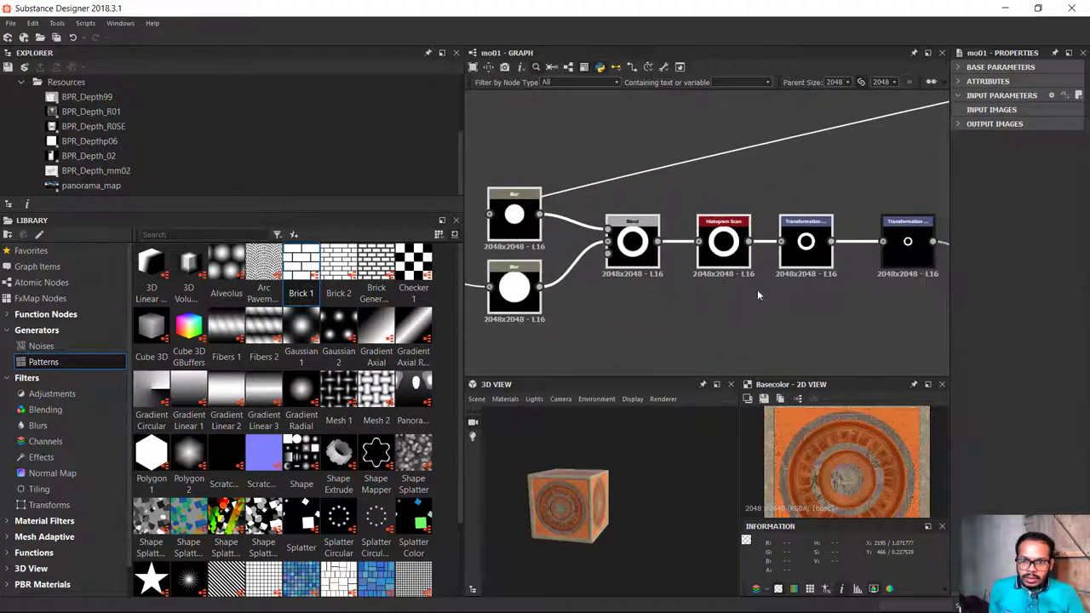
pyautogui.scroll(-1, 749, 285)
pyautogui.scroll(1, 746, 281)
pyautogui.scroll(2, 777, 269)
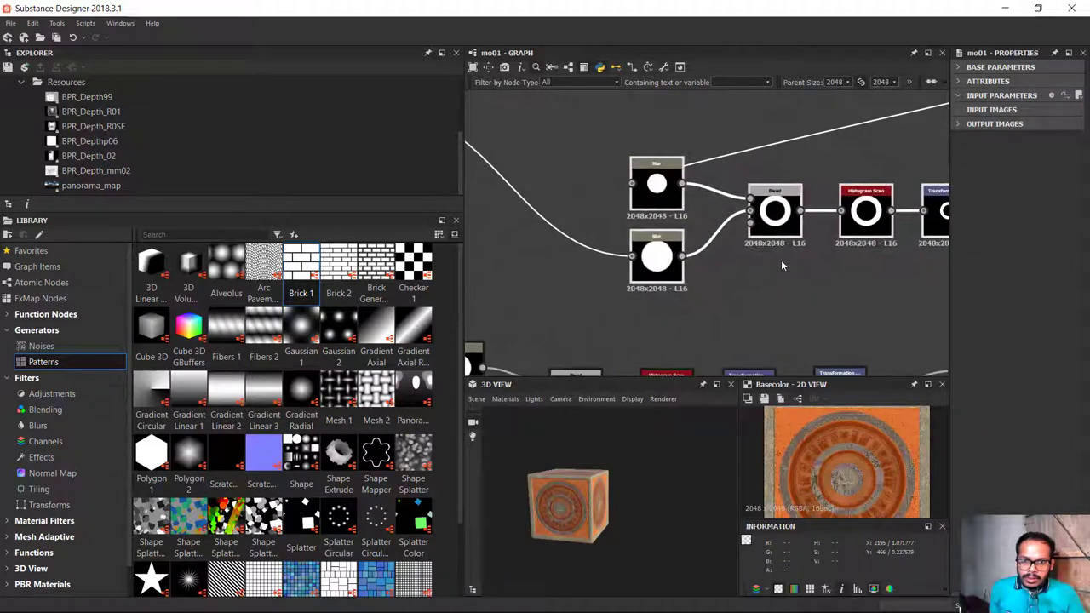
pyautogui.moveTo(730, 262); pyautogui.dragTo(740, 270, button='middle')
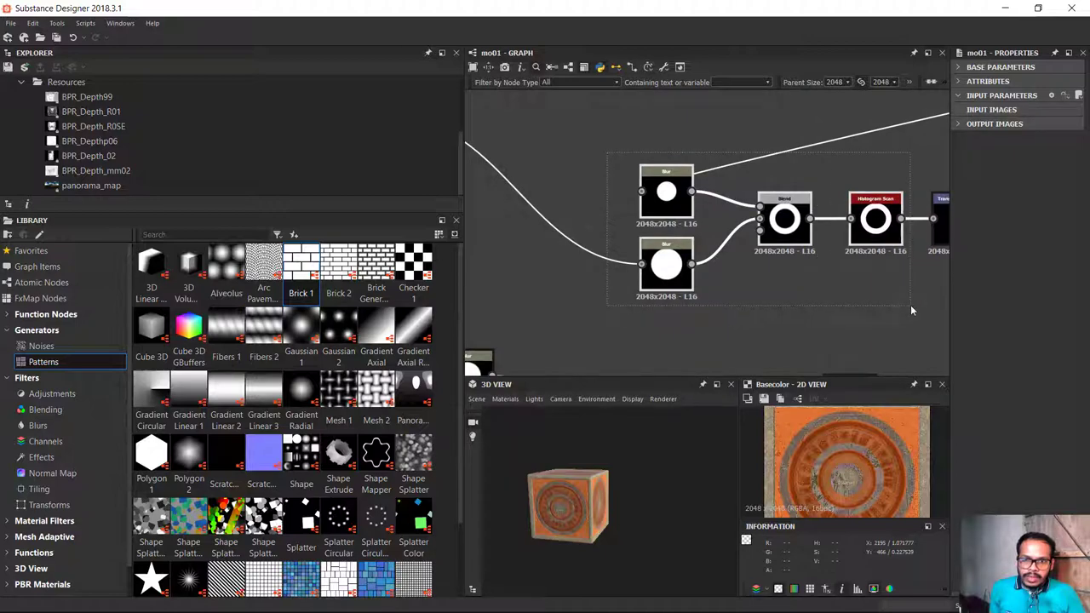
pyautogui.moveTo(910, 305)
pyautogui.mouseDown(button='middle')
pyautogui.moveTo(758, 272)
pyautogui.moveTo(903, 260)
pyautogui.mouseUp(button='middle')
pyautogui.scroll(-2, 758, 272)
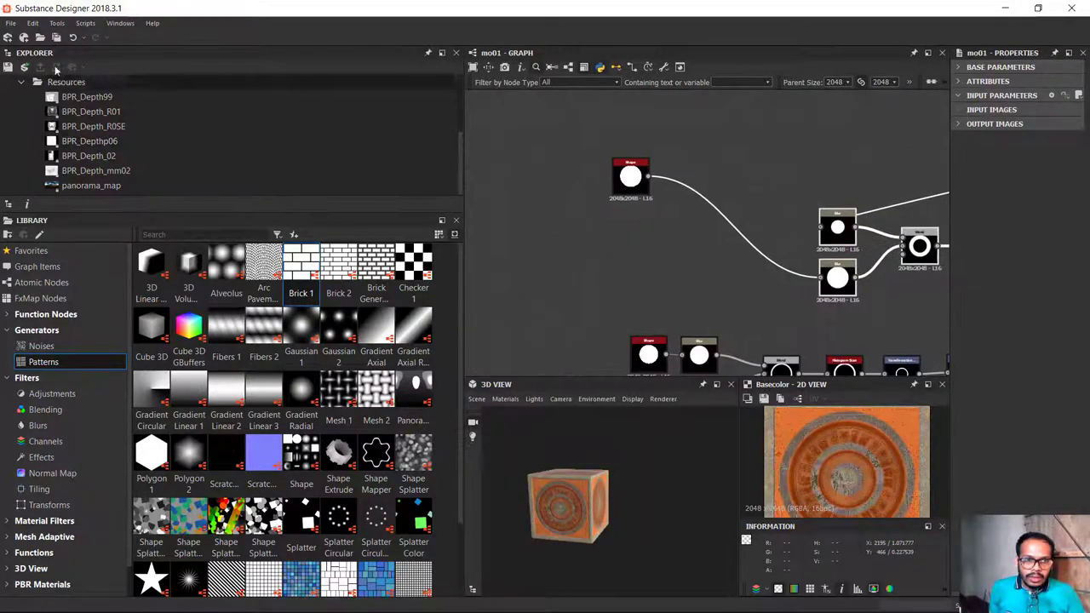
pyautogui.click(10, 23)
# Create a Physically Based (Metallic/Roughness) Substance graph named tutorial_01 in a new package
pyautogui.click(64, 38)
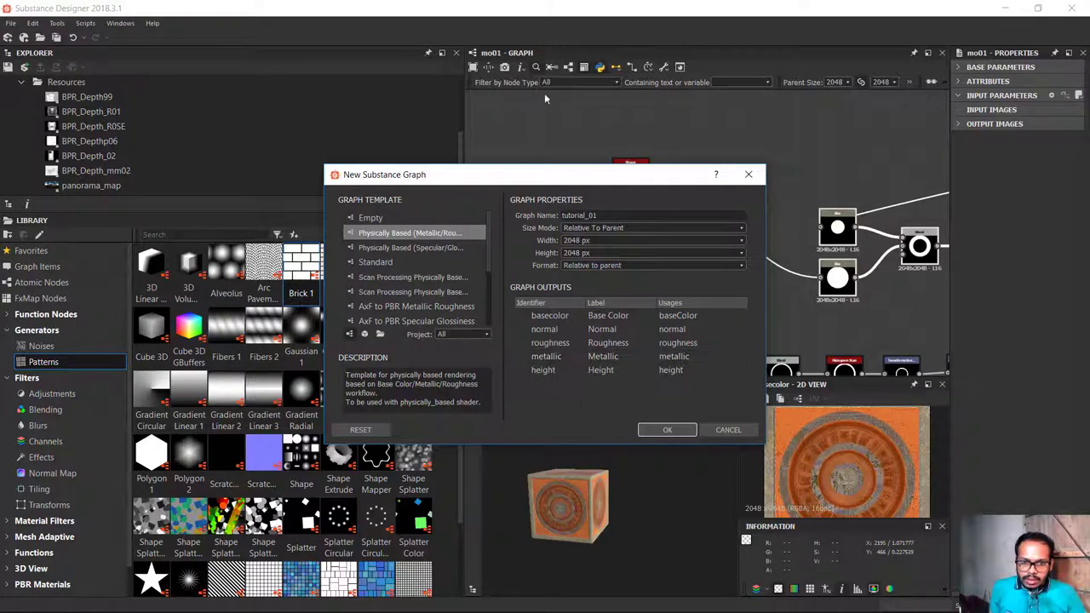
pyautogui.click(645, 426)
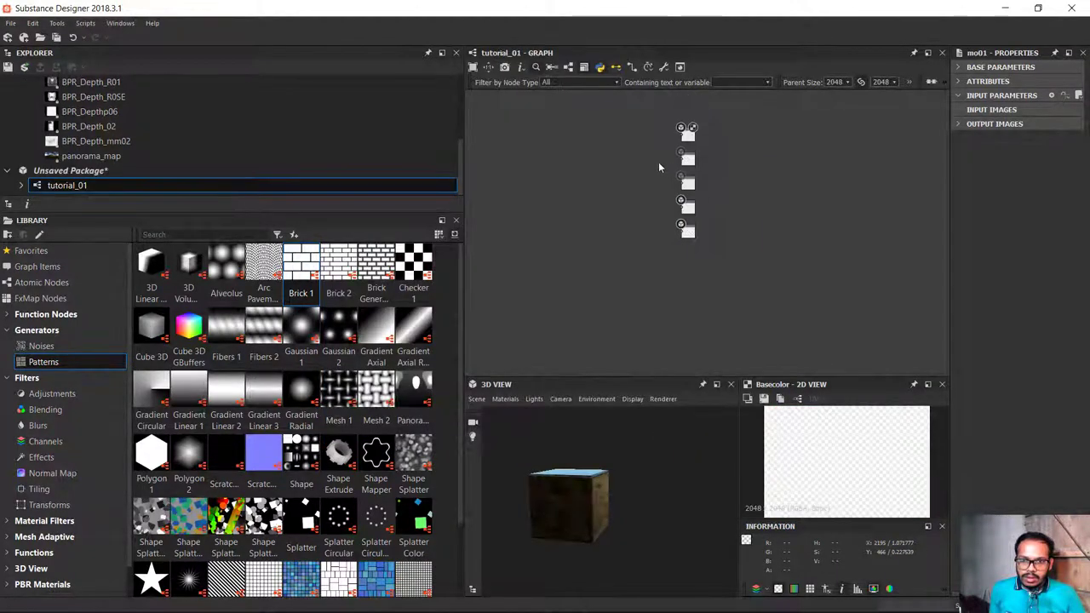
# Maximize the tutorial_01 Graph panel and center its output nodes
pyautogui.scroll(2, 642, 127)
pyautogui.scroll(3, 627, 165)
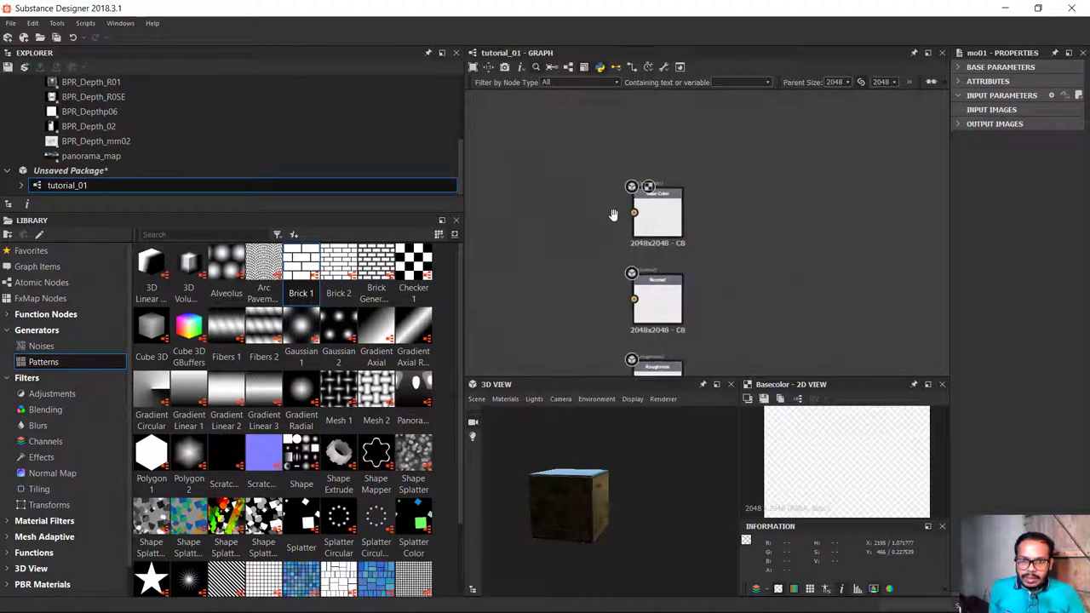
pyautogui.scroll(3, 613, 215)
pyautogui.scroll(-3, 718, 279)
pyautogui.scroll(-1, 732, 228)
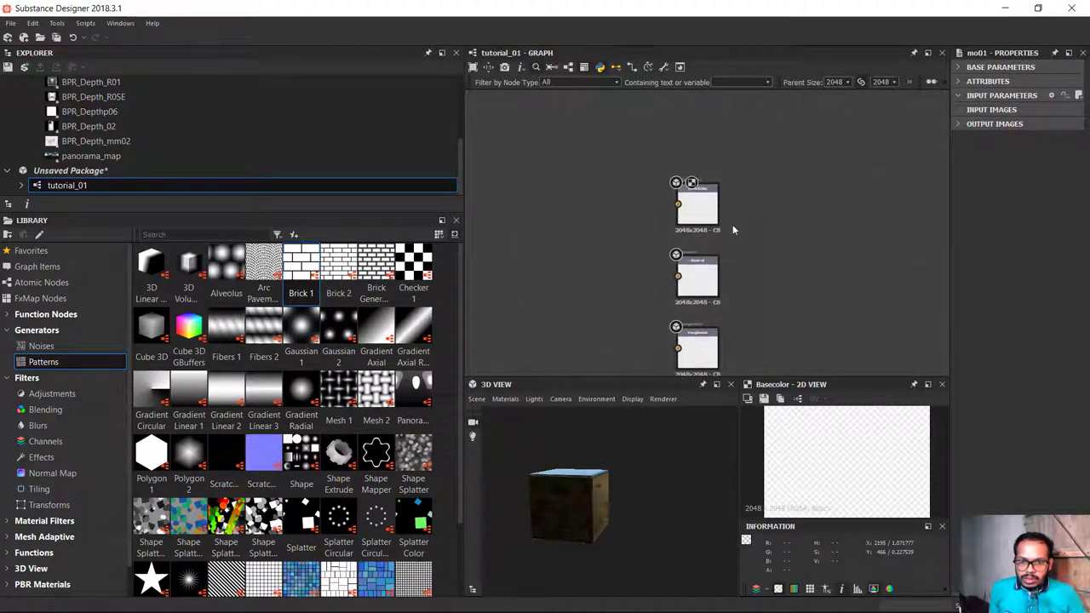
pyautogui.scroll(1, 732, 228)
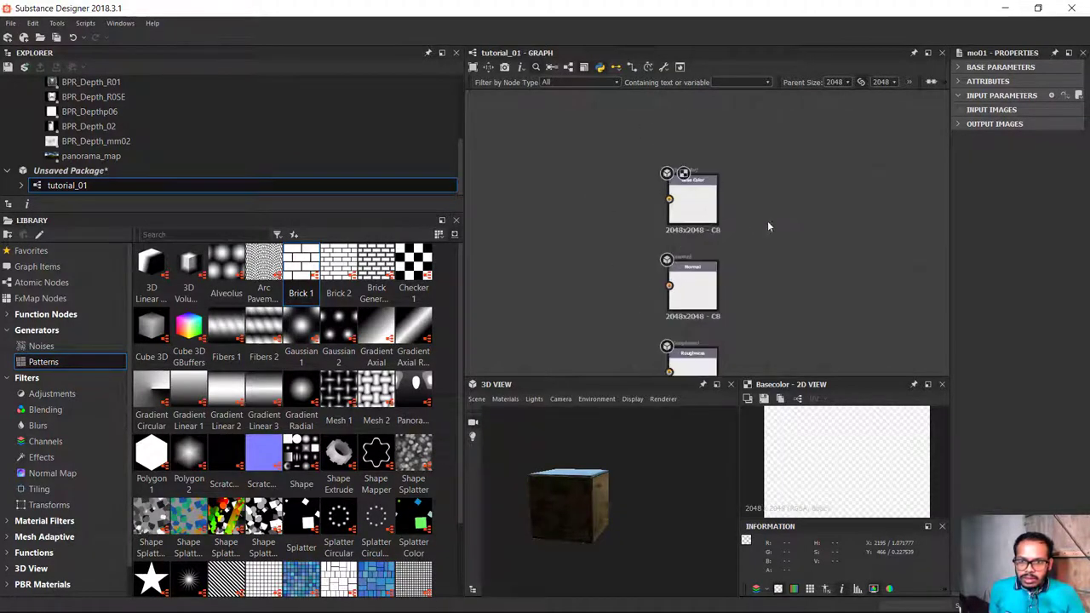
pyautogui.click(929, 53)
pyautogui.scroll(-3, 468, 236)
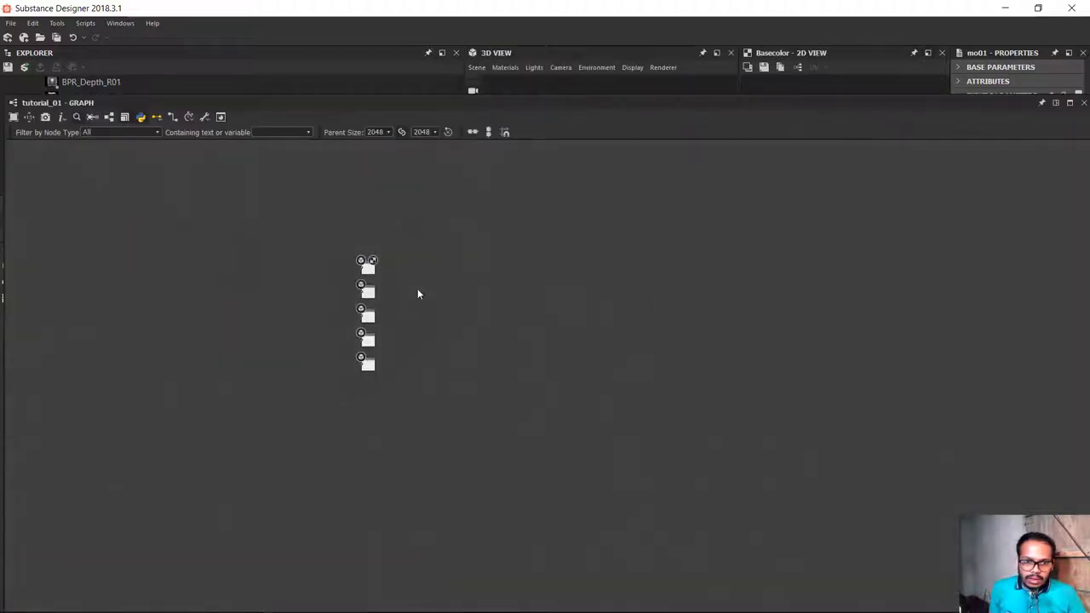
pyautogui.moveTo(418, 288); pyautogui.dragTo(534, 261, button='middle')
pyautogui.scroll(3, 500, 230)
pyautogui.rightClick(635, 259)
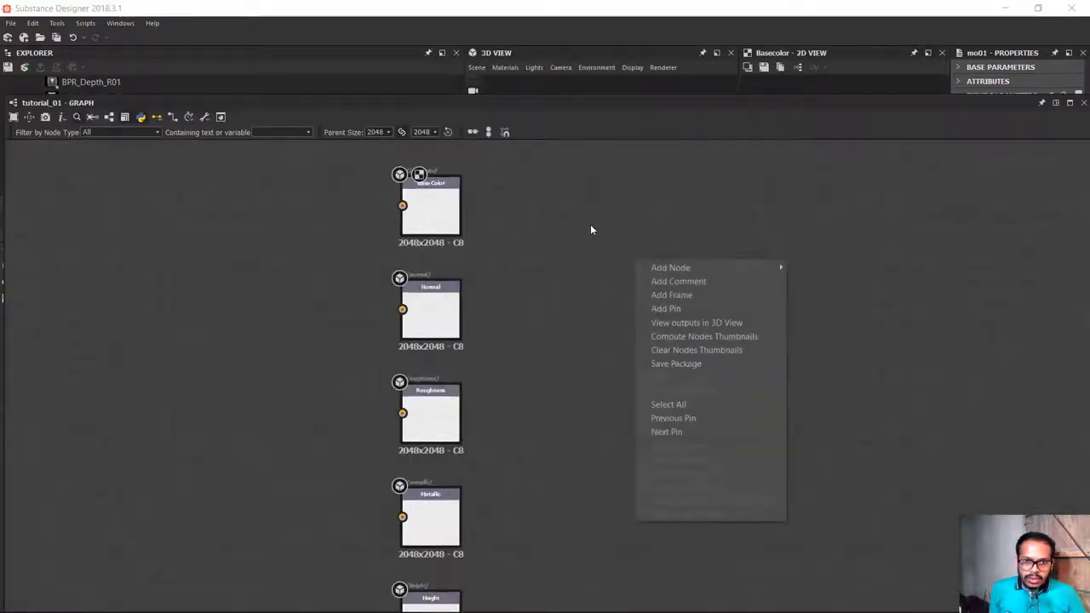
# Float the graph as a wide window across the top and frame the Base Color output
pyautogui.moveTo(648, 104); pyautogui.dragTo(616, 2)
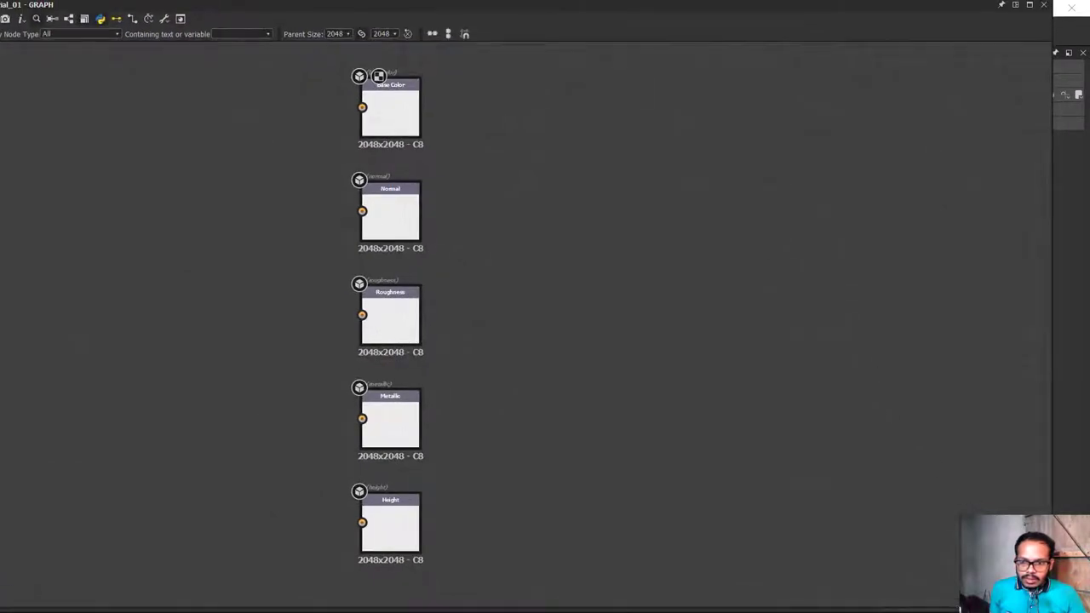
pyautogui.moveTo(1052, 607); pyautogui.dragTo(967, 324)
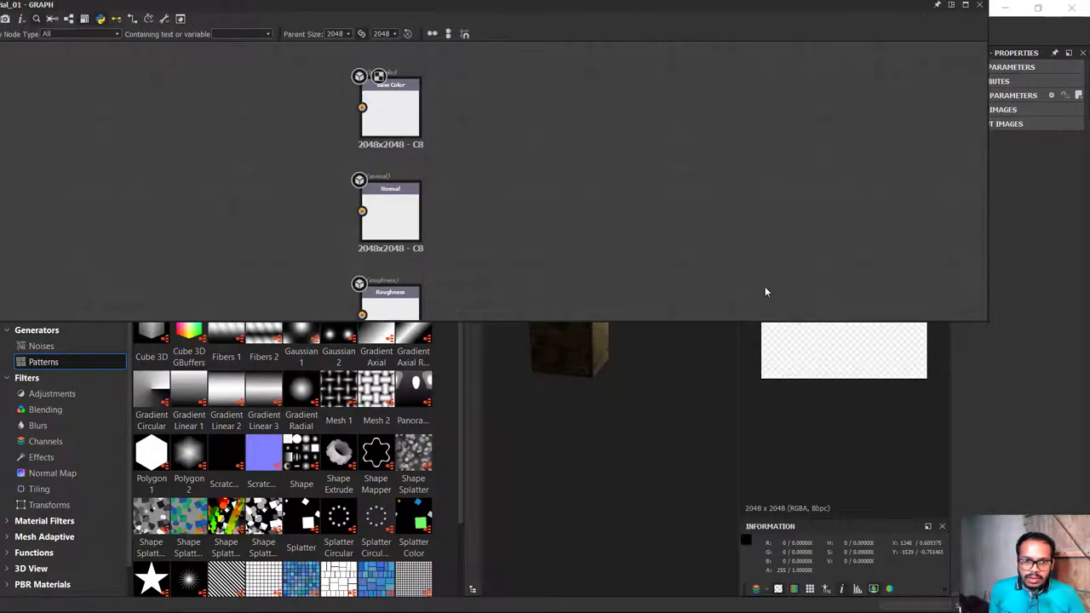
pyautogui.scroll(-5, 574, 182)
pyautogui.scroll(6, 574, 182)
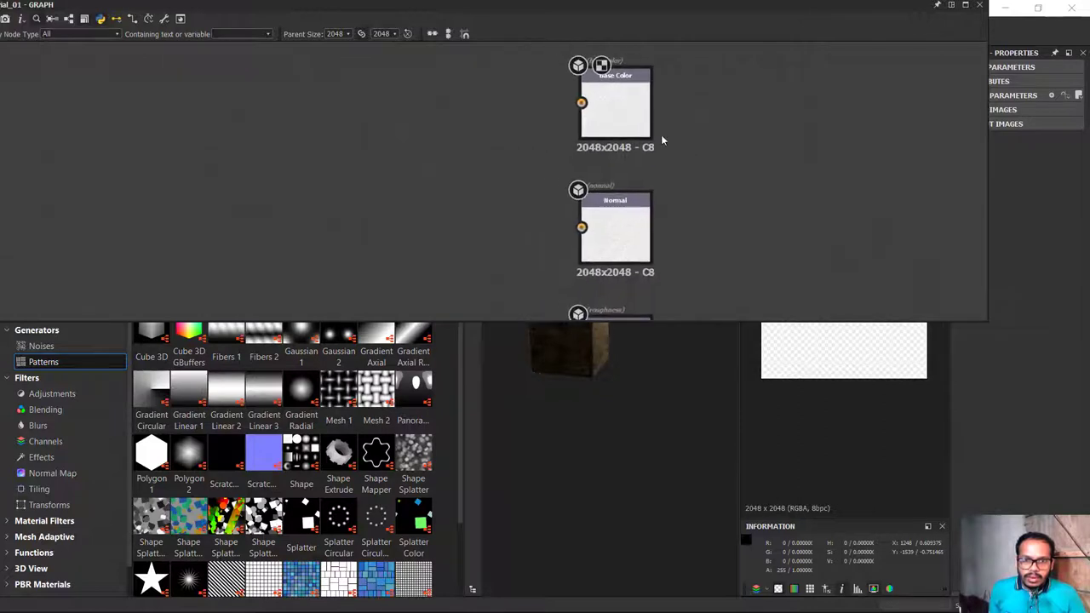
pyautogui.scroll(-5, 662, 139)
pyautogui.scroll(5, 662, 140)
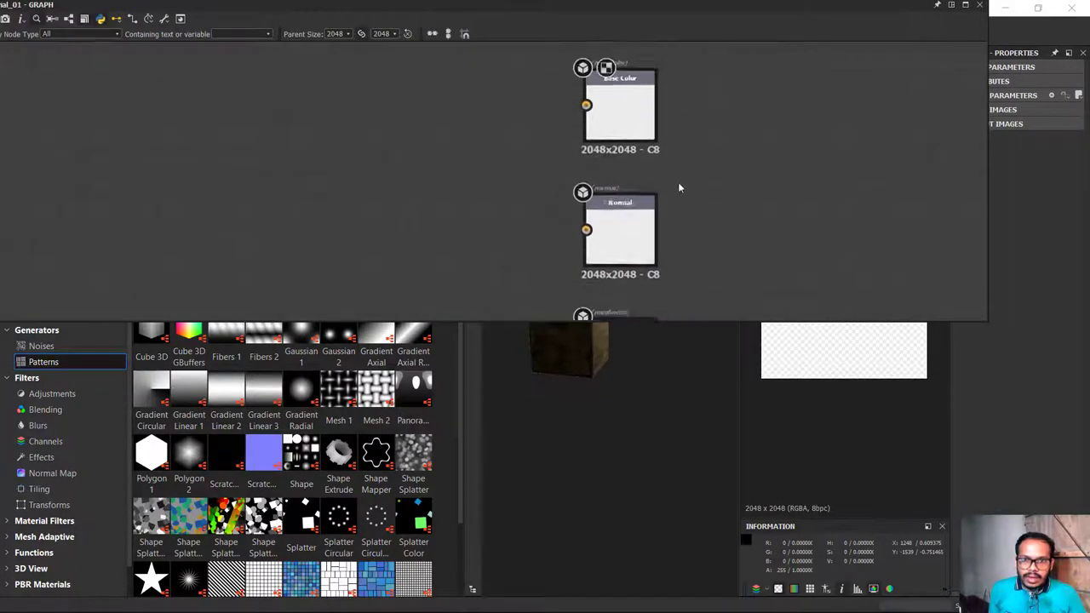
pyautogui.scroll(2, 665, 194)
pyautogui.scroll(1, 695, 238)
pyautogui.scroll(3, 670, 180)
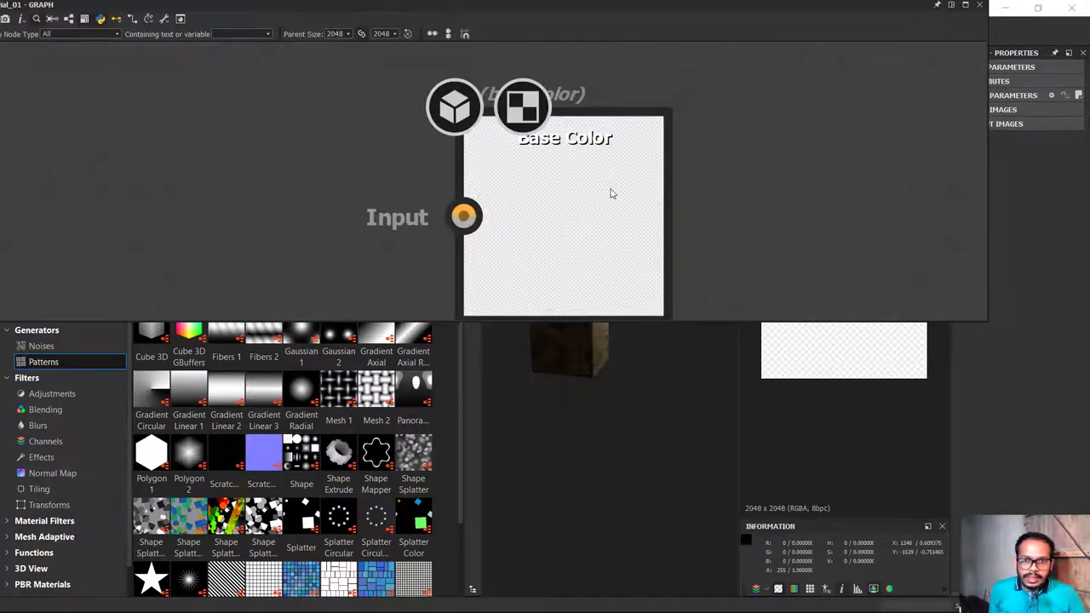
pyautogui.rightClick(295, 170)
pyautogui.click(337, 119)
pyautogui.moveTo(426, 252); pyautogui.dragTo(516, 211, button='middle')
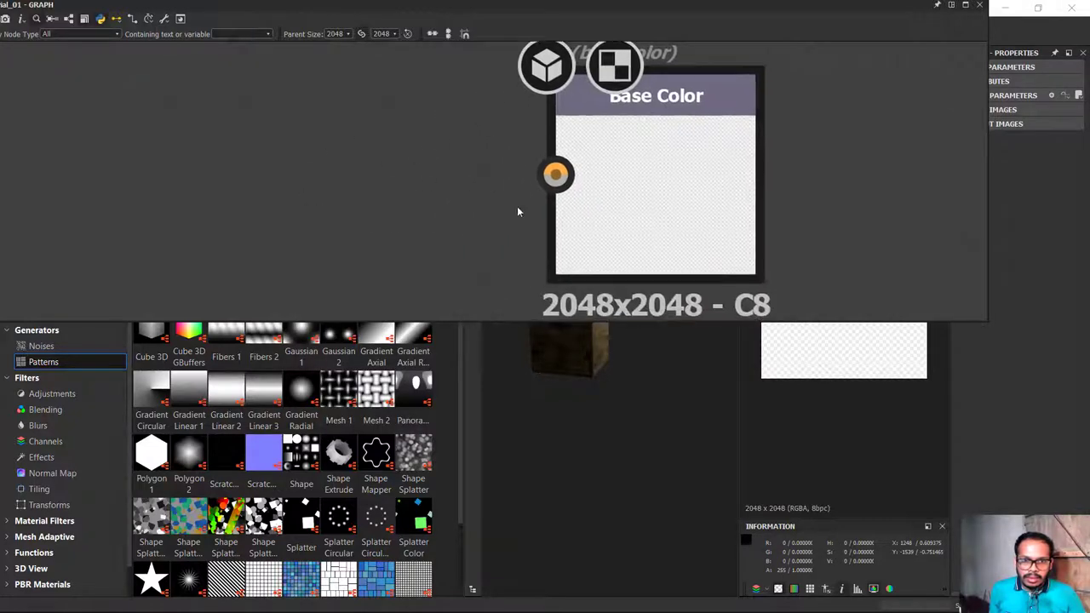
pyautogui.press('space')
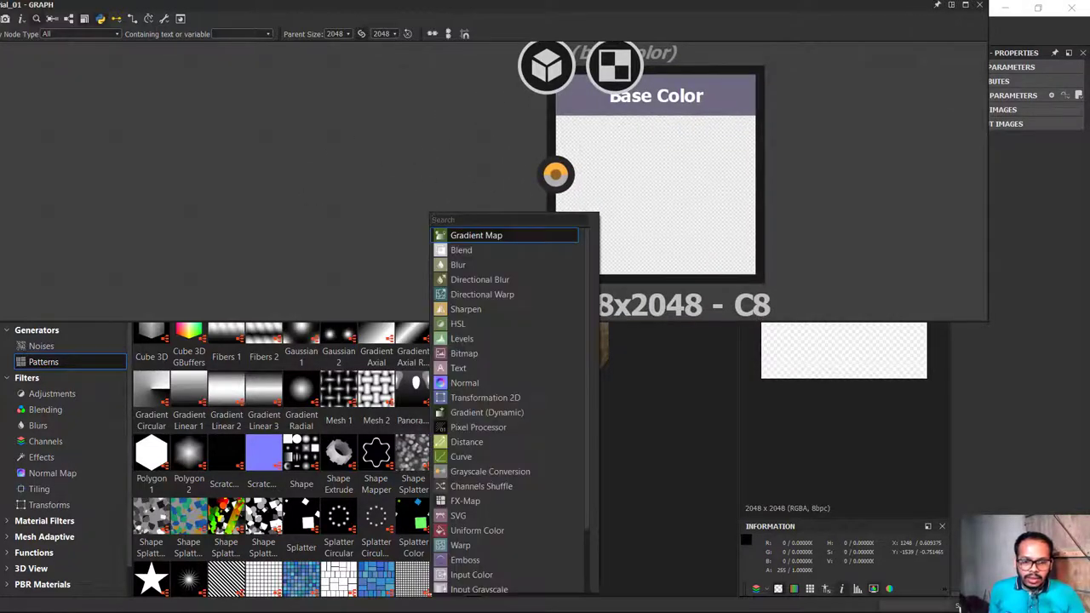
# Add a Uniform Color node wired into Base Color and set it to yellow-orange
pyautogui.write('uni')
pyautogui.click(481, 239)
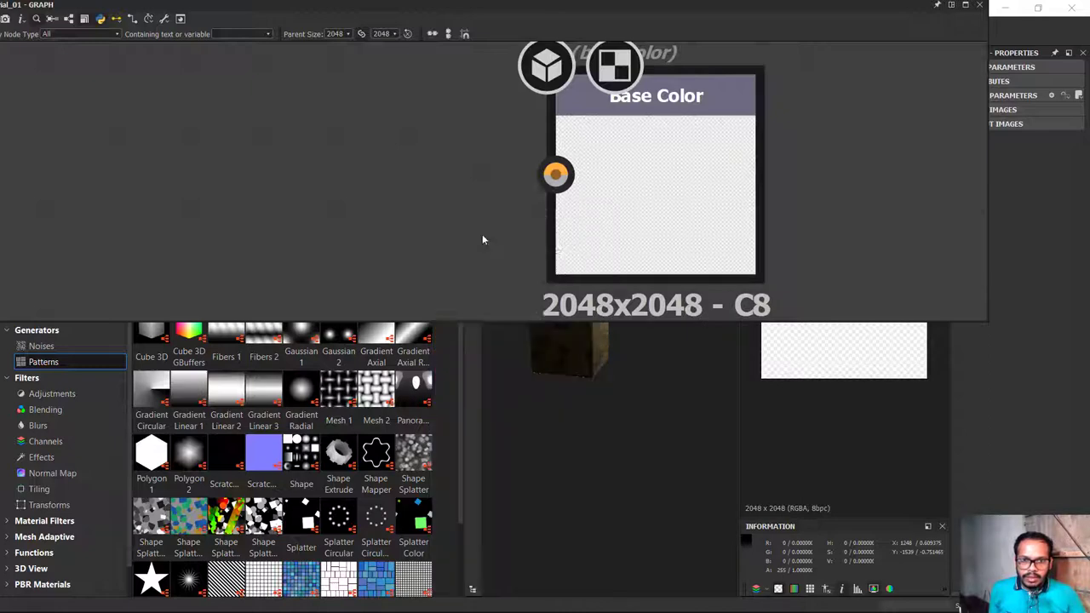
pyautogui.moveTo(474, 224); pyautogui.dragTo(183, 151)
pyautogui.moveTo(246, 175)
pyautogui.mouseDown()
pyautogui.moveTo(273, 225)
pyautogui.moveTo(551, 175)
pyautogui.mouseUp()
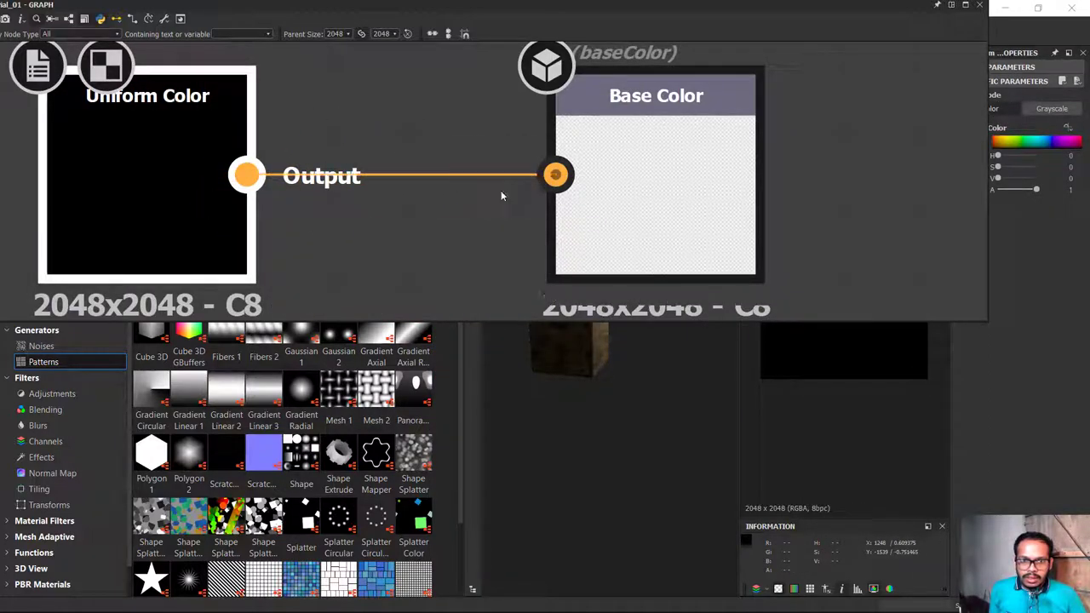
pyautogui.scroll(-3, 501, 196)
pyautogui.scroll(2, 486, 214)
pyautogui.moveTo(534, 203); pyautogui.dragTo(488, 177, button='middle')
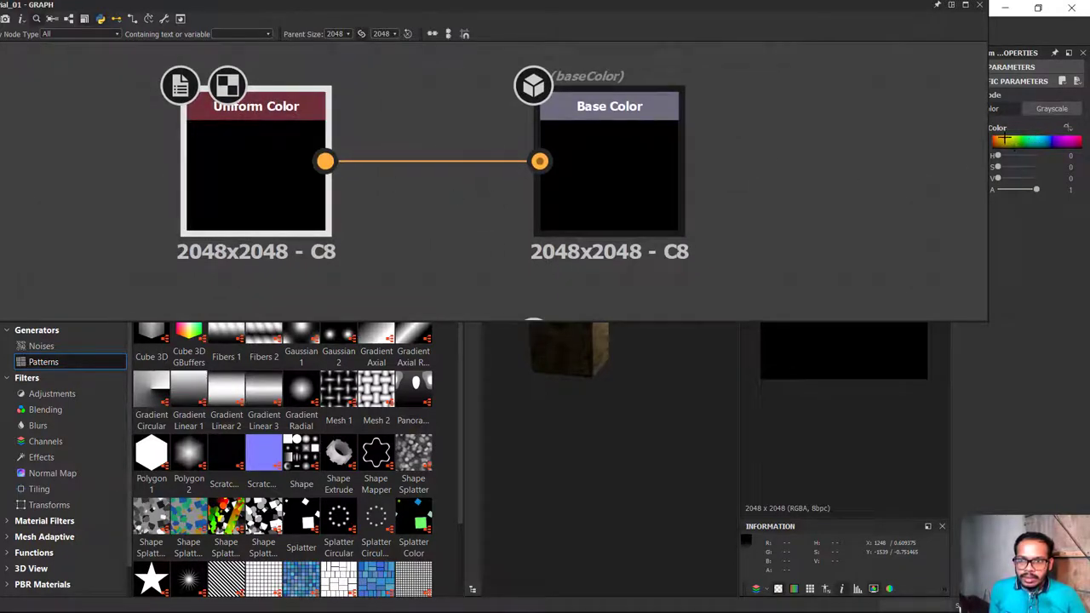
pyautogui.moveTo(1005, 138); pyautogui.dragTo(1002, 140)
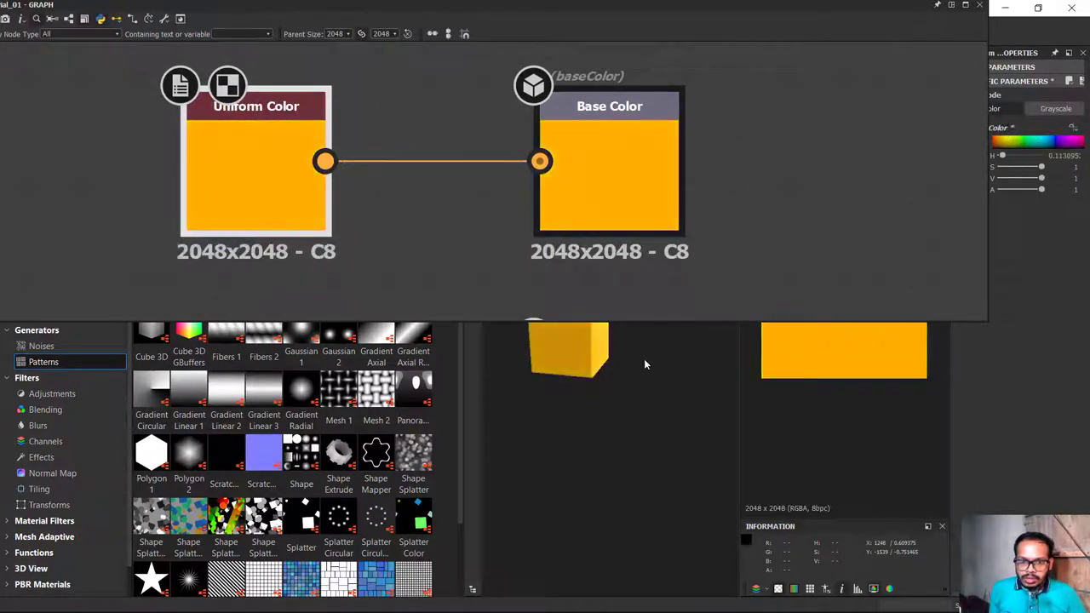
# Orbit and zoom the 3D preview to inspect the newly yellow cube
pyautogui.moveTo(645, 363); pyautogui.dragTo(650, 421, button='middle')
pyautogui.moveTo(650, 420); pyautogui.dragTo(579, 486)
pyautogui.moveTo(579, 486)
pyautogui.mouseDown(button='right')
pyautogui.moveTo(689, 542)
pyautogui.moveTo(736, 115)
pyautogui.mouseUp(button='right')
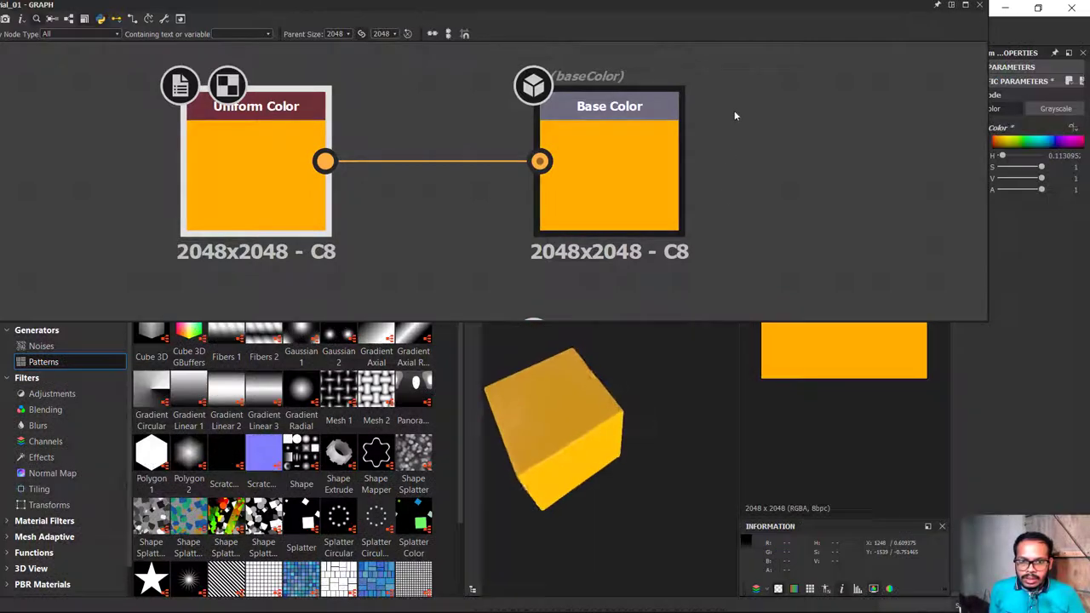
pyautogui.moveTo(698, 341); pyautogui.dragTo(665, 402)
pyautogui.scroll(2, 665, 402)
pyautogui.scroll(2, 686, 370)
pyautogui.scroll(3, 653, 395)
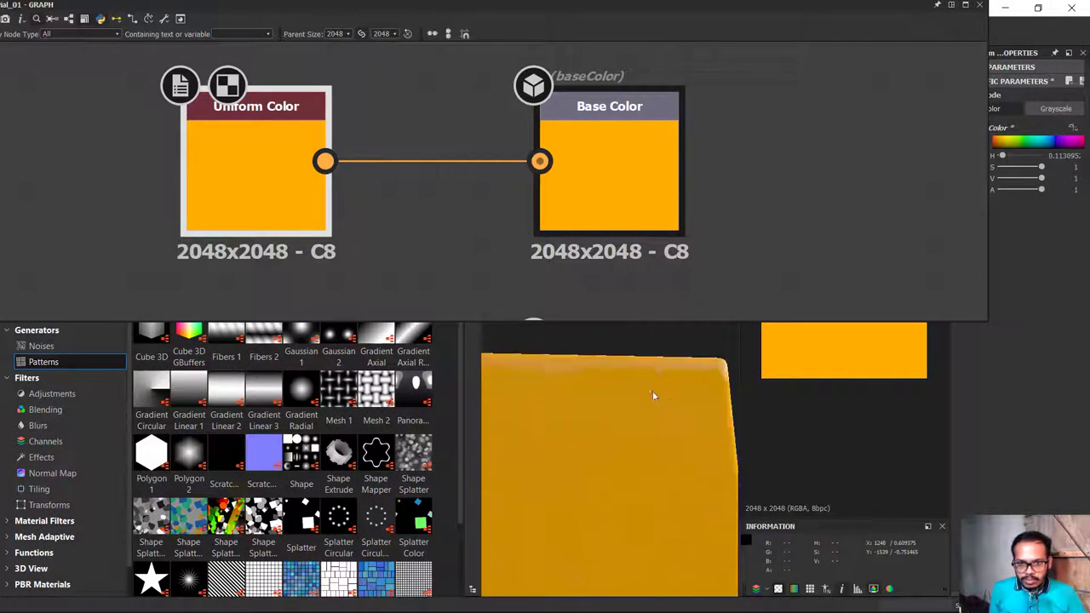
pyautogui.scroll(-3, 653, 395)
pyautogui.moveTo(669, 357)
pyautogui.mouseDown()
pyautogui.moveTo(636, 414)
pyautogui.moveTo(681, 377)
pyautogui.moveTo(566, 342)
pyautogui.mouseUp()
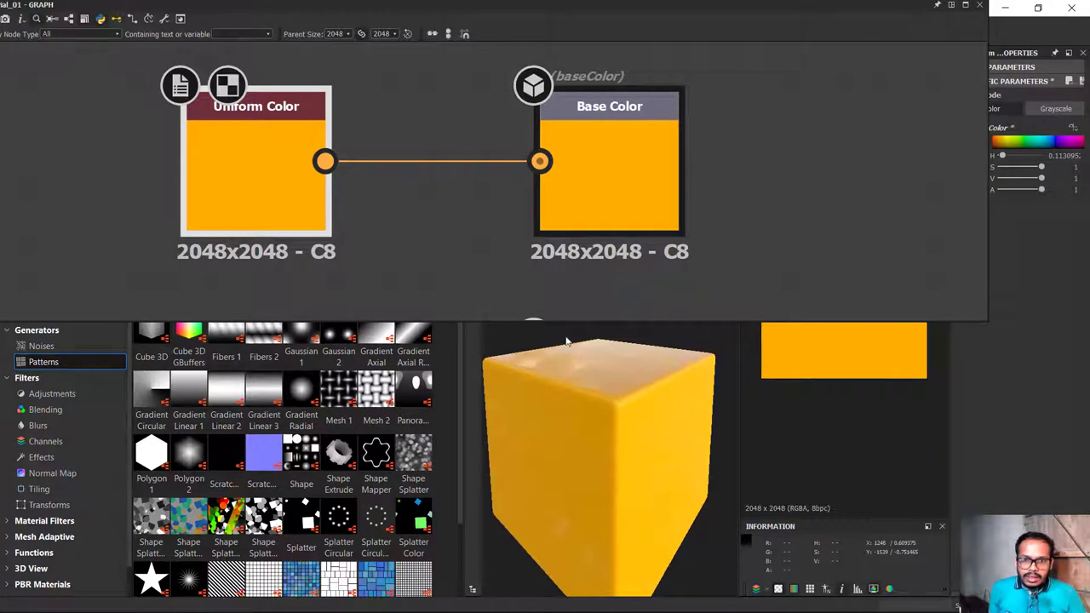
pyautogui.scroll(-2, 562, 315)
pyautogui.moveTo(558, 298); pyautogui.dragTo(558, 162, button='middle')
pyautogui.scroll(2, 549, 167)
# Add a Normal node, found by searching 'no', and connect it to the Normal output
pyautogui.moveTo(477, 243); pyautogui.dragTo(553, 170, button='middle')
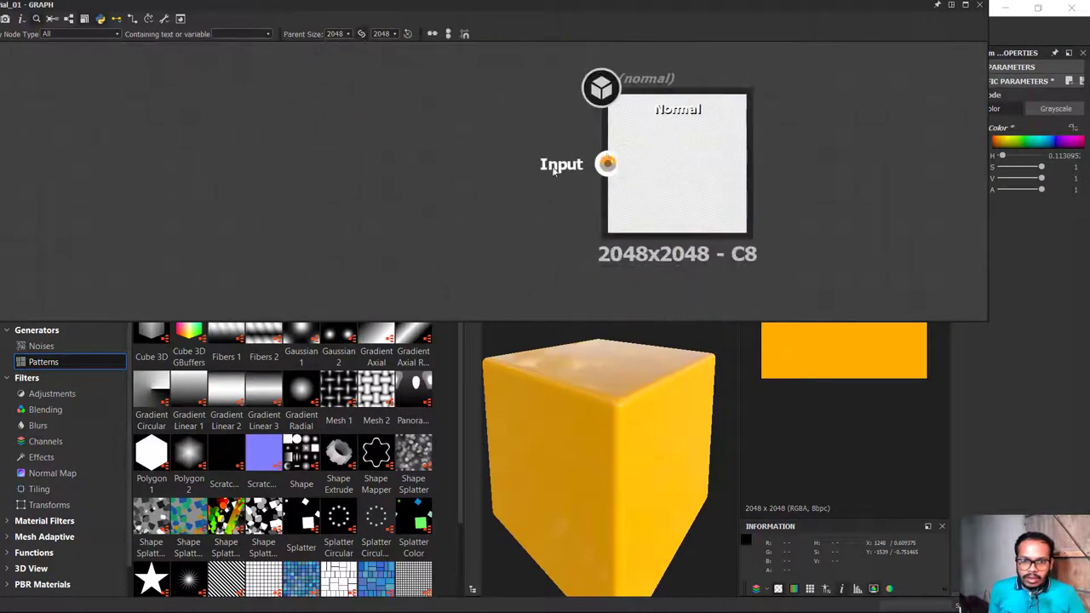
pyautogui.rightClick(281, 203)
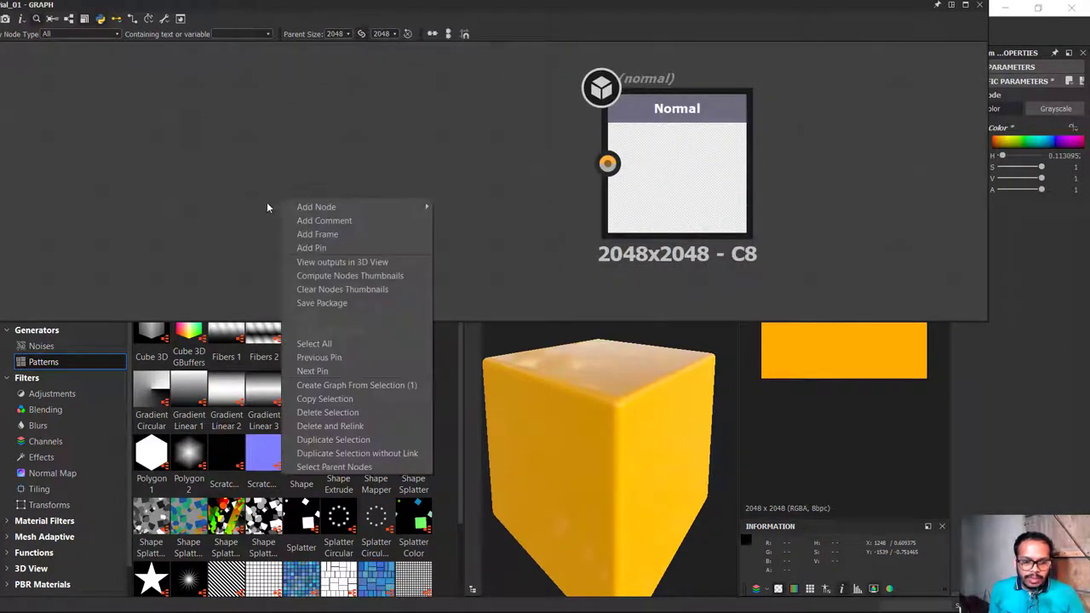
pyautogui.click(275, 146)
pyautogui.press('space')
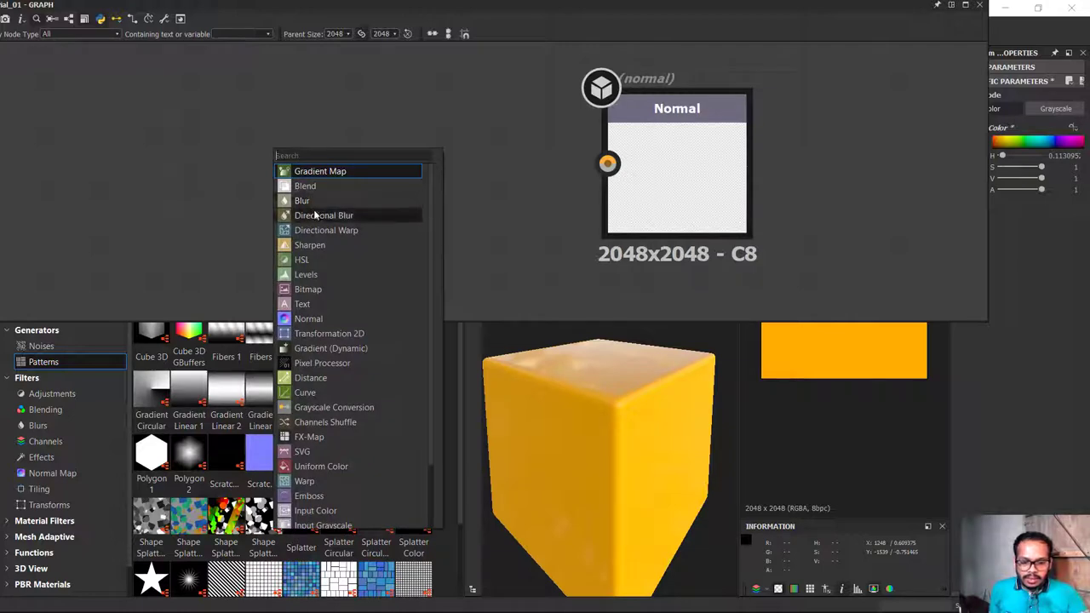
pyautogui.write('no')
pyautogui.click(332, 175)
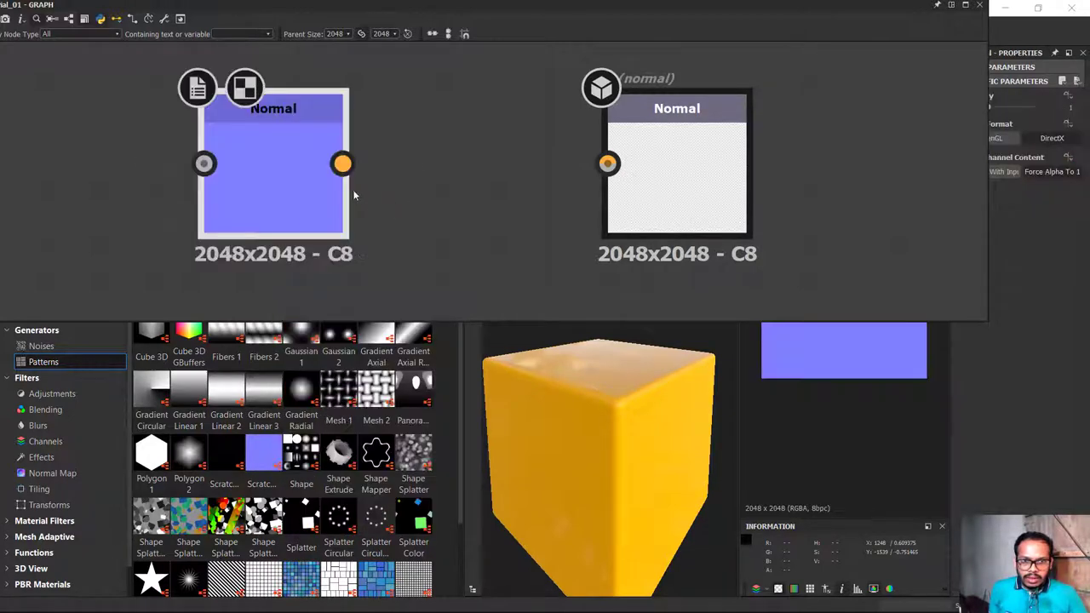
pyautogui.moveTo(341, 163)
pyautogui.mouseDown()
pyautogui.moveTo(626, 186)
pyautogui.moveTo(272, 170)
pyautogui.moveTo(338, 191)
pyautogui.moveTo(320, 189)
pyautogui.moveTo(493, 204)
pyautogui.moveTo(353, 134)
pyautogui.moveTo(497, 223)
pyautogui.moveTo(599, 172)
pyautogui.mouseUp()
pyautogui.moveTo(445, 202); pyautogui.dragTo(632, 178, button='middle')
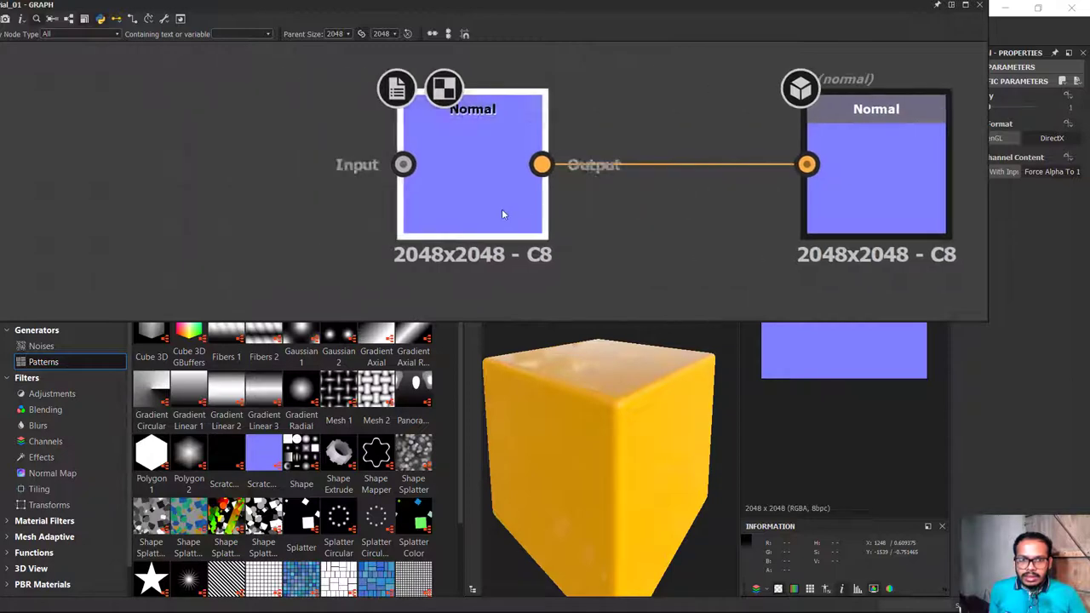
pyautogui.scroll(-3, 458, 175)
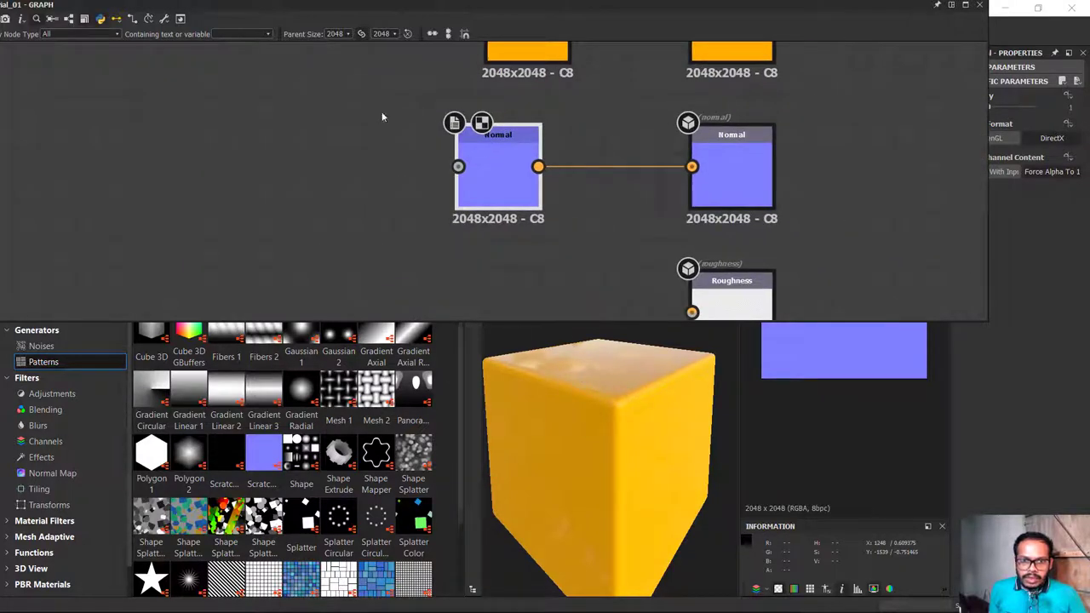
pyautogui.scroll(1, 368, 144)
pyautogui.scroll(2, 368, 144)
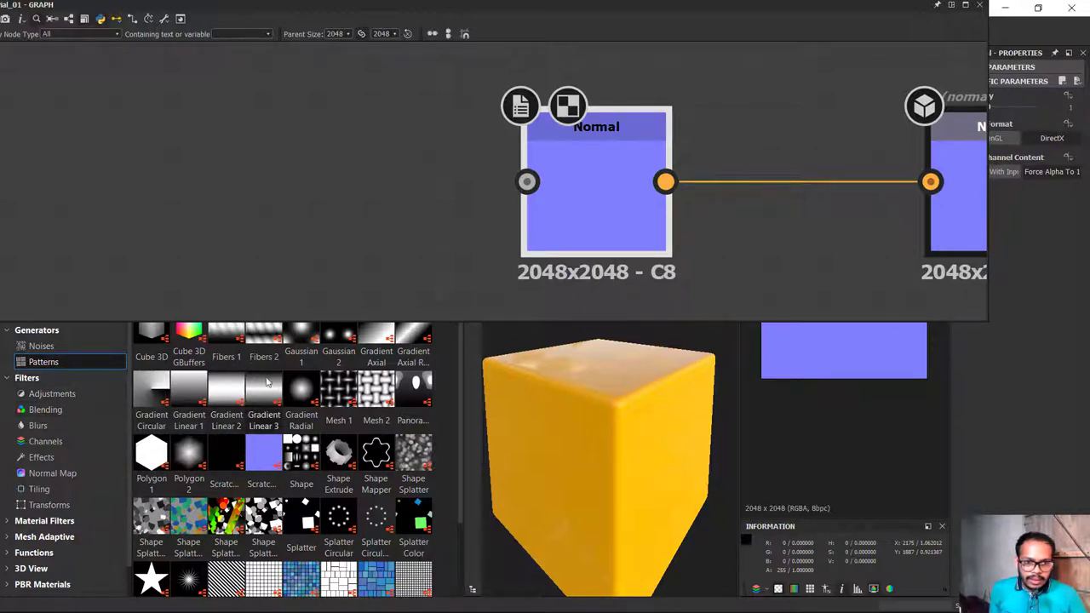
# Enlarge the library panel and orbit the cube to inspect the faint brick seams
pyautogui.moveTo(274, 320)
pyautogui.mouseDown()
pyautogui.moveTo(277, 253)
pyautogui.moveTo(374, 184)
pyautogui.moveTo(246, 184)
pyautogui.moveTo(528, 183)
pyautogui.mouseUp()
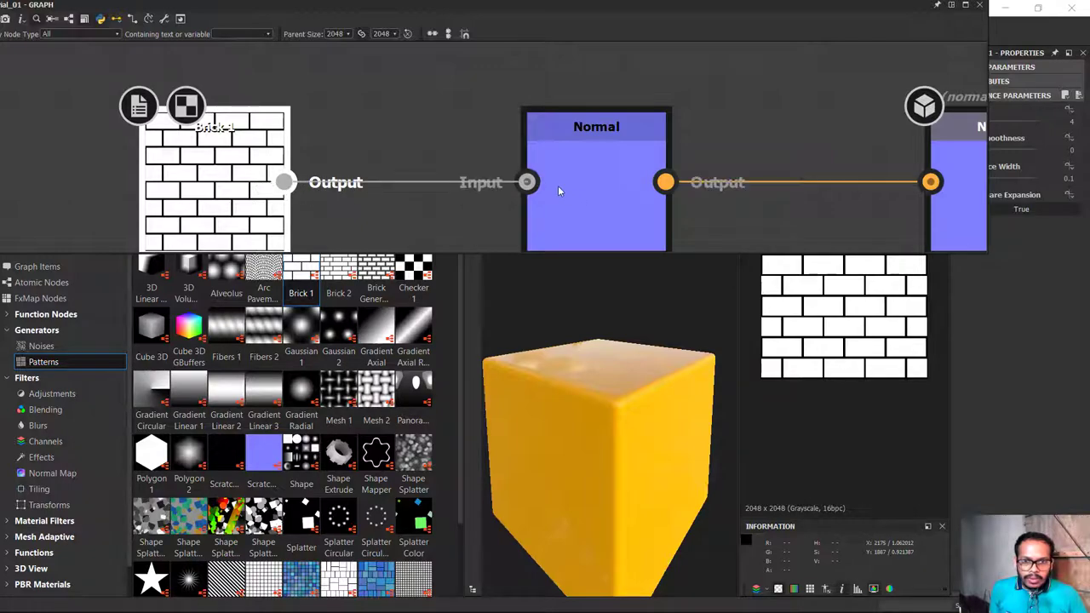
pyautogui.scroll(-3, 475, 198)
pyautogui.scroll(2, 475, 195)
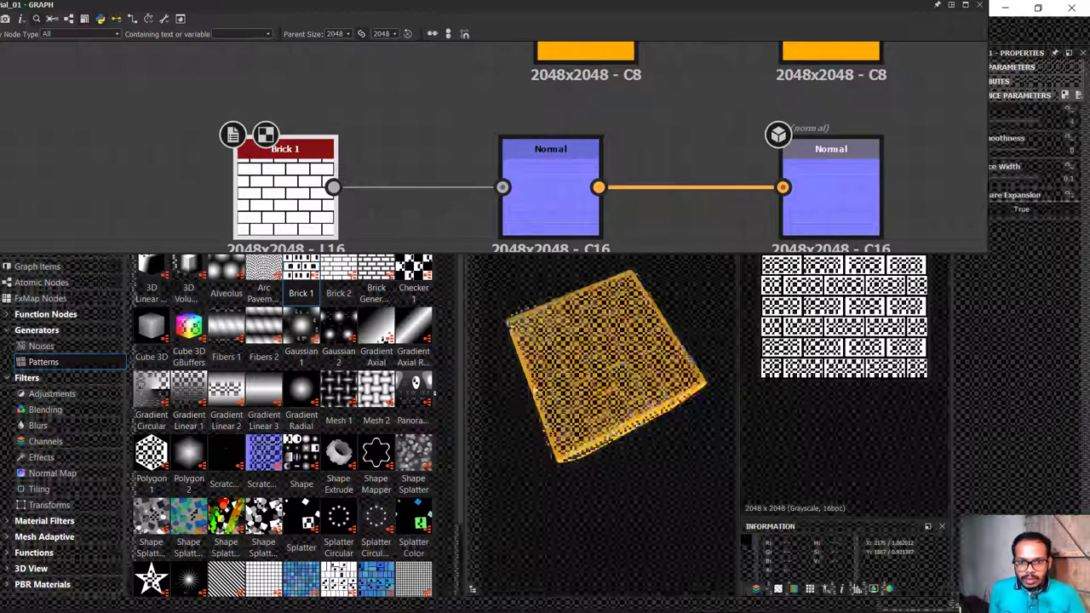
pyautogui.moveTo(536, 323); pyautogui.dragTo(559, 376)
pyautogui.scroll(5, 559, 376)
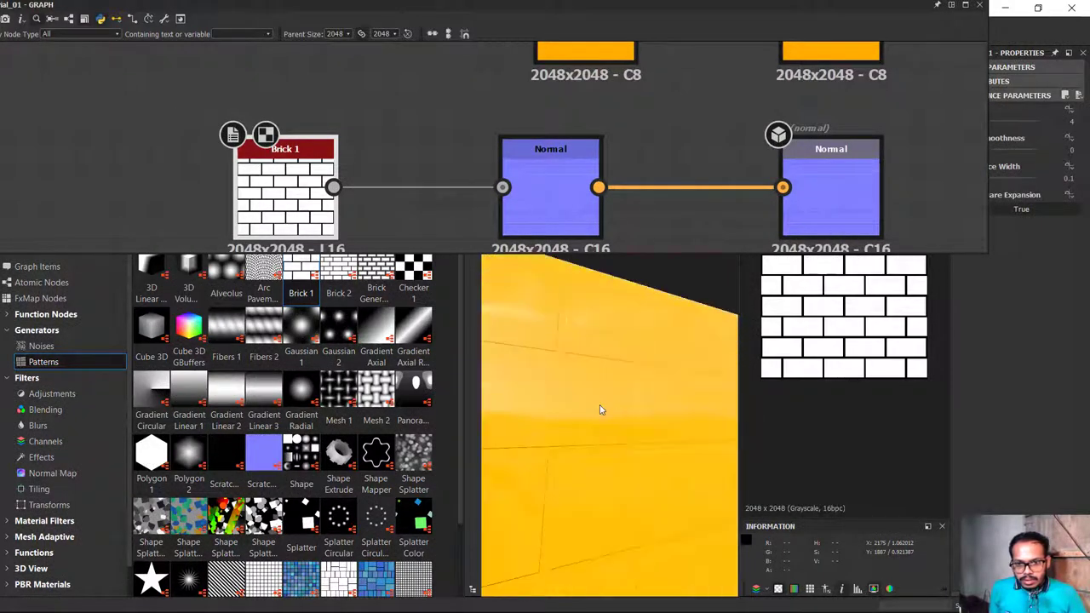
pyautogui.moveTo(594, 473)
pyautogui.mouseDown()
pyautogui.moveTo(579, 429)
pyautogui.moveTo(594, 432)
pyautogui.moveTo(622, 407)
pyautogui.moveTo(586, 392)
pyautogui.mouseUp()
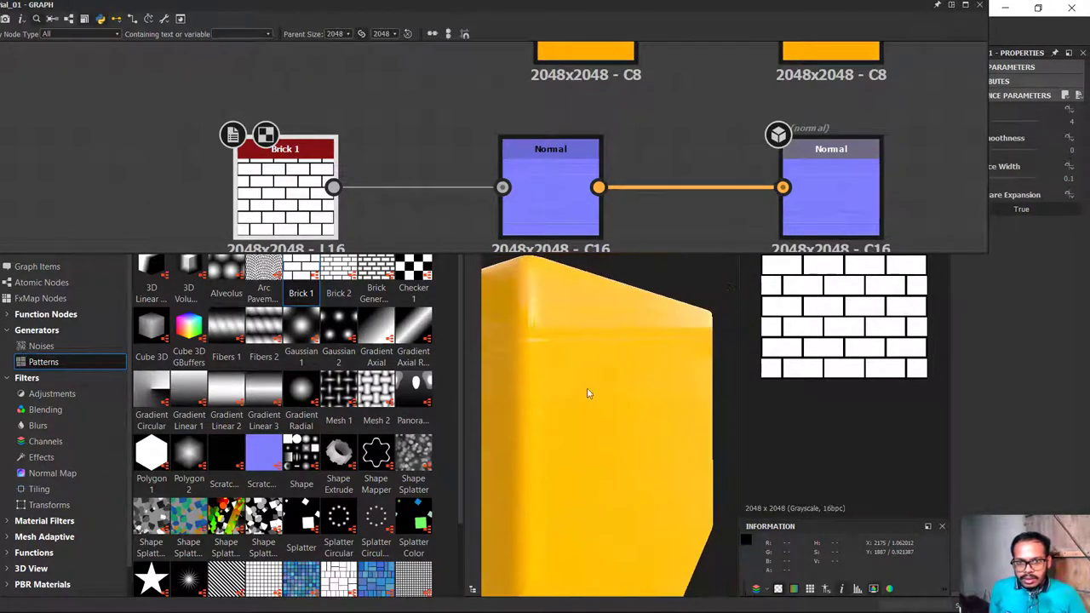
# Raise the Normal node's Intensity from 1 to 3
pyautogui.click(542, 187)
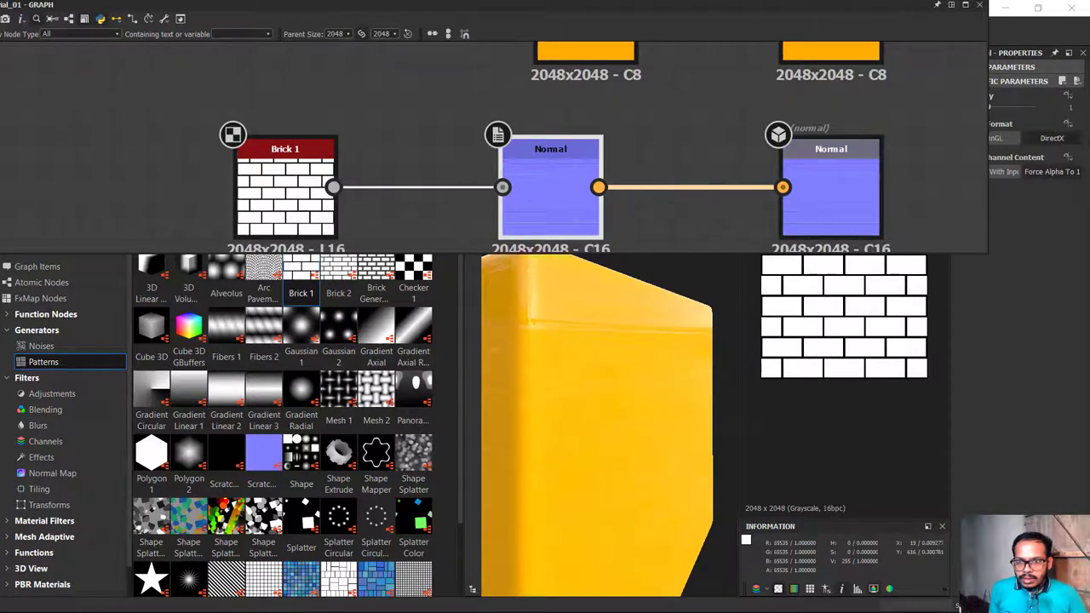
pyautogui.moveTo(987, 162); pyautogui.dragTo(815, 162)
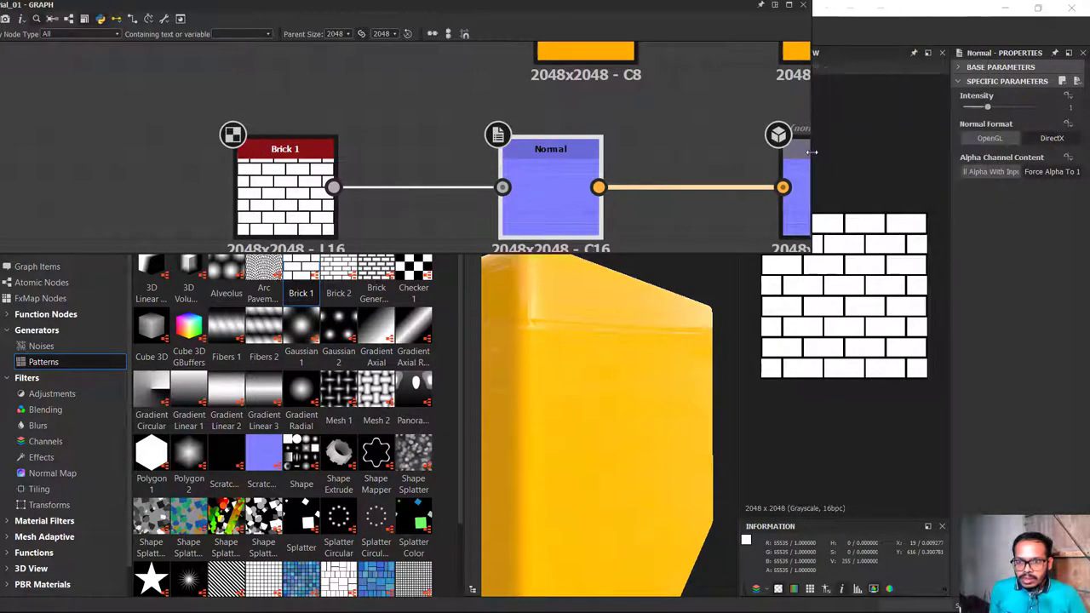
pyautogui.moveTo(990, 106)
pyautogui.mouseDown()
pyautogui.moveTo(1076, 120)
pyautogui.moveTo(962, 107)
pyautogui.mouseUp()
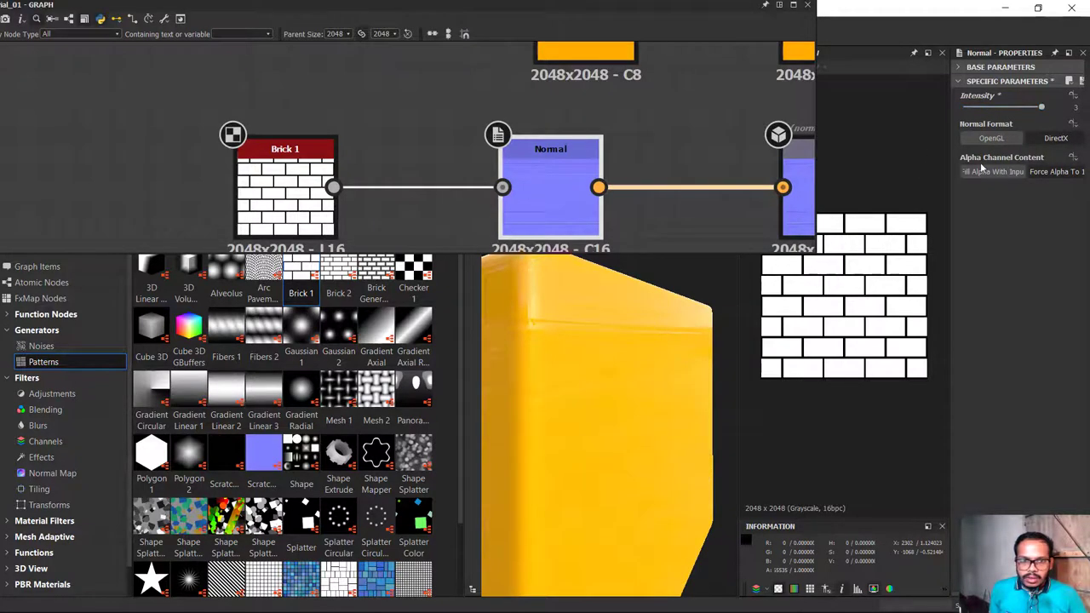
pyautogui.moveTo(456, 141); pyautogui.dragTo(539, 98, button='middle')
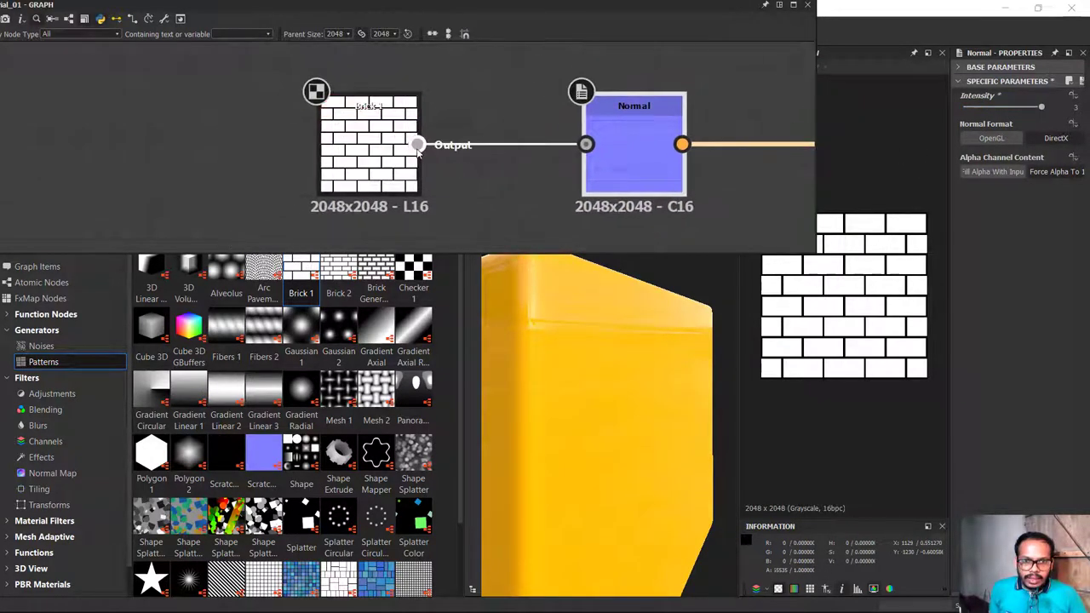
# Insert a Blur node with intensity 0 between Brick 1 and Normal
pyautogui.moveTo(416, 151); pyautogui.dragTo(219, 119)
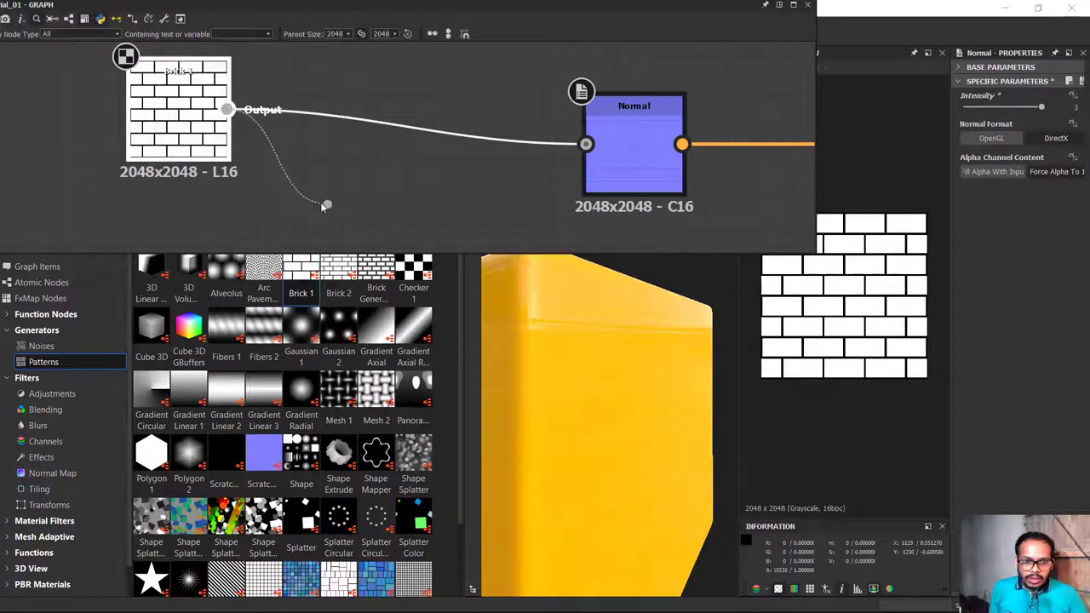
pyautogui.moveTo(227, 109)
pyautogui.mouseDown()
pyautogui.moveTo(372, 245)
pyautogui.moveTo(380, 220)
pyautogui.mouseUp()
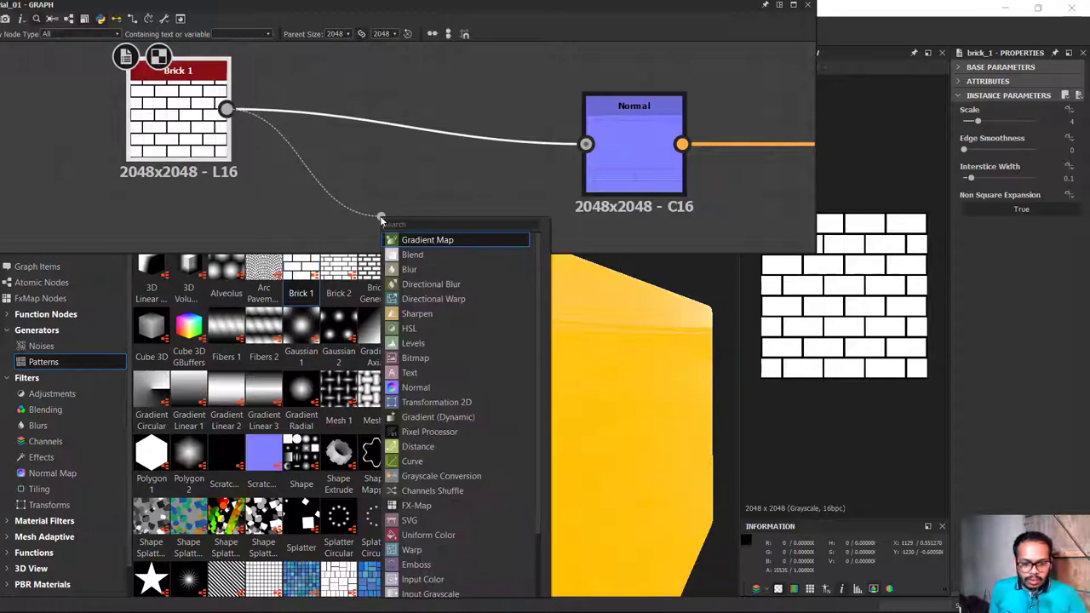
pyautogui.write('blu')
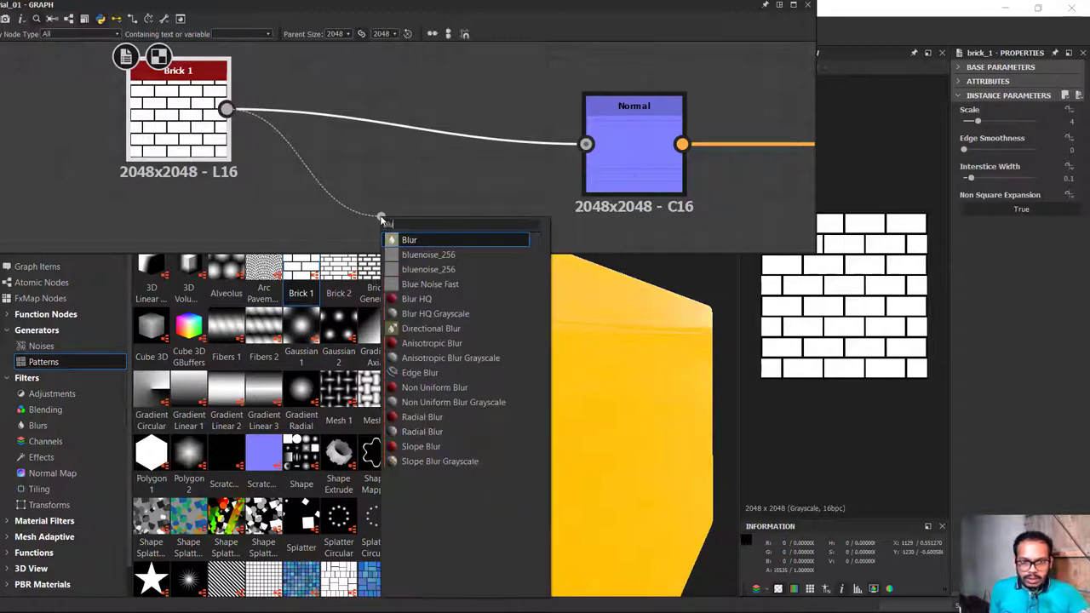
pyautogui.click(405, 239)
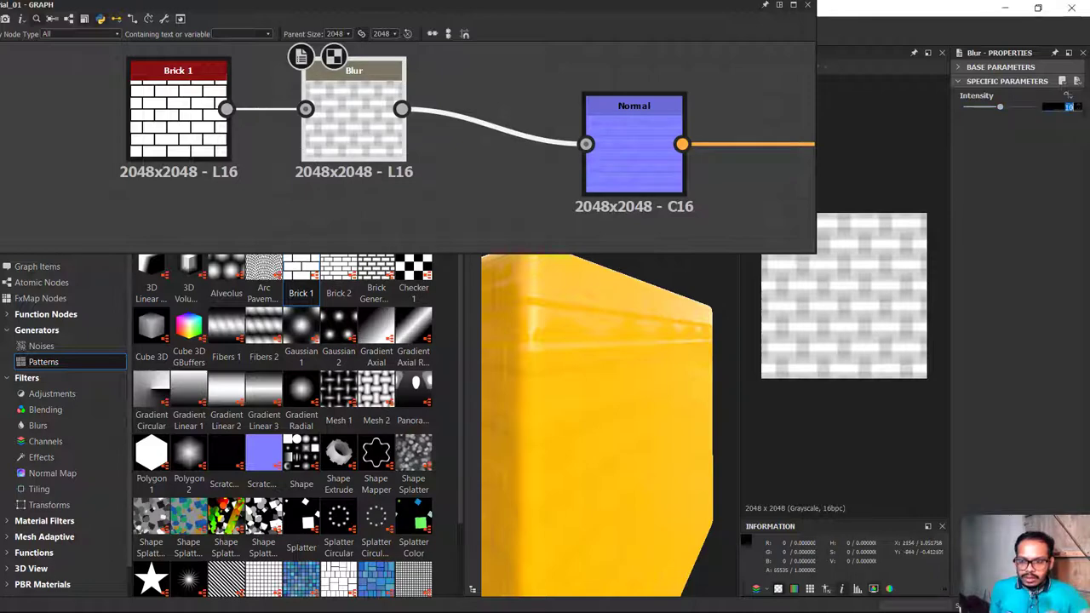
pyautogui.write('0')
pyautogui.press('Return')
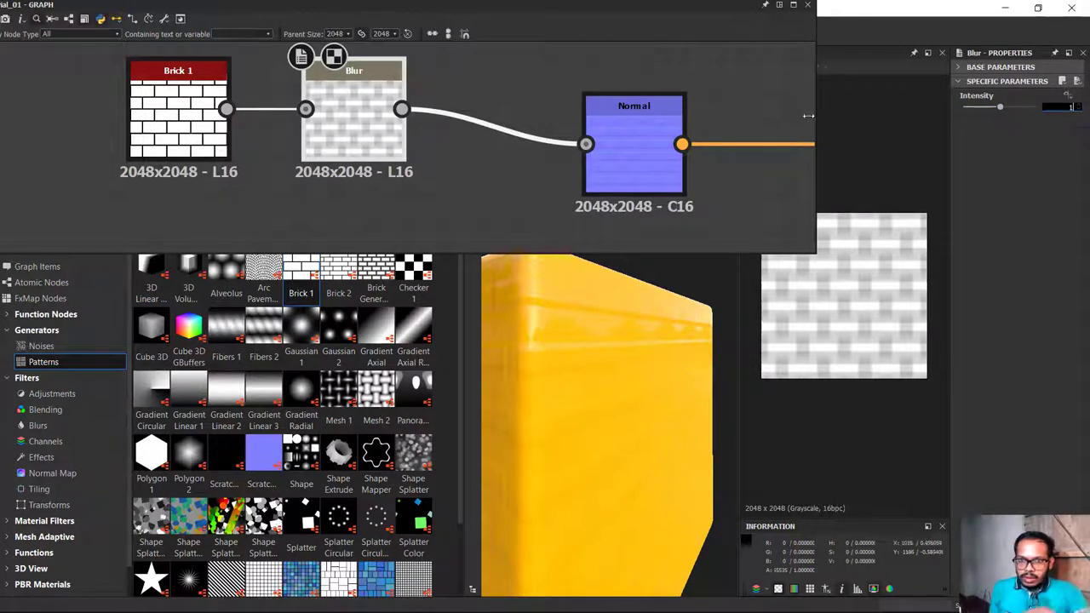
pyautogui.moveTo(623, 374); pyautogui.dragTo(647, 357)
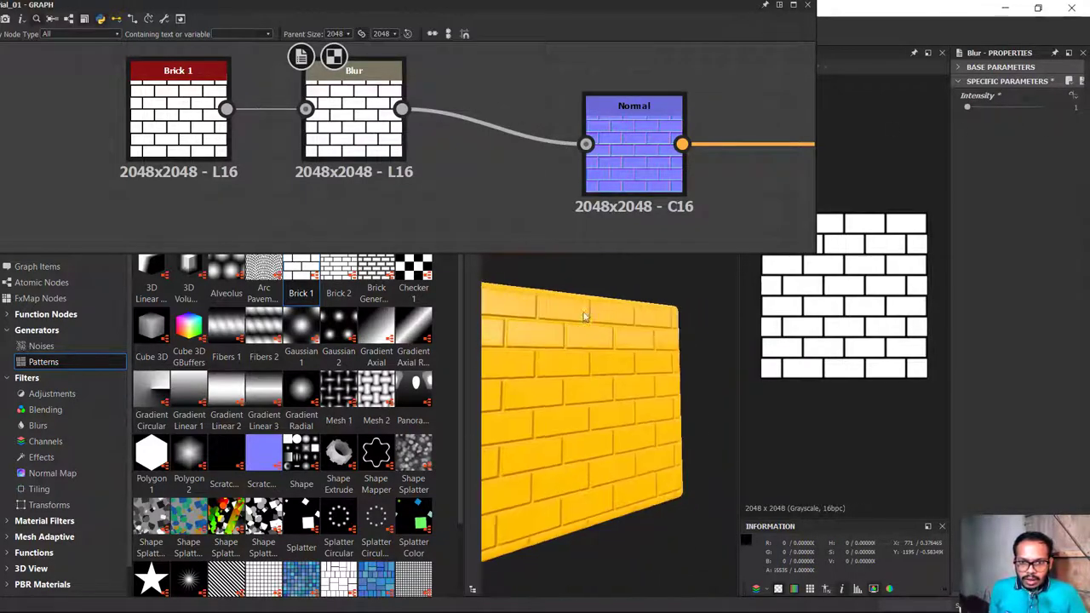
# Set the Normal node's Intensity to 10 for pronounced brick relief
pyautogui.click(634, 144)
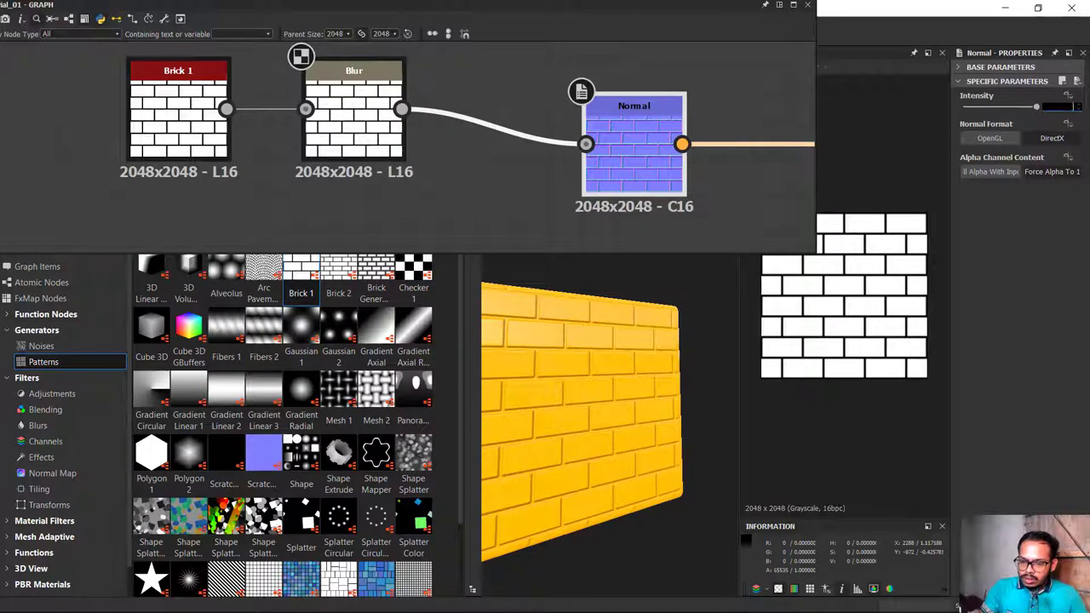
pyautogui.write('10')
pyautogui.press('Return')
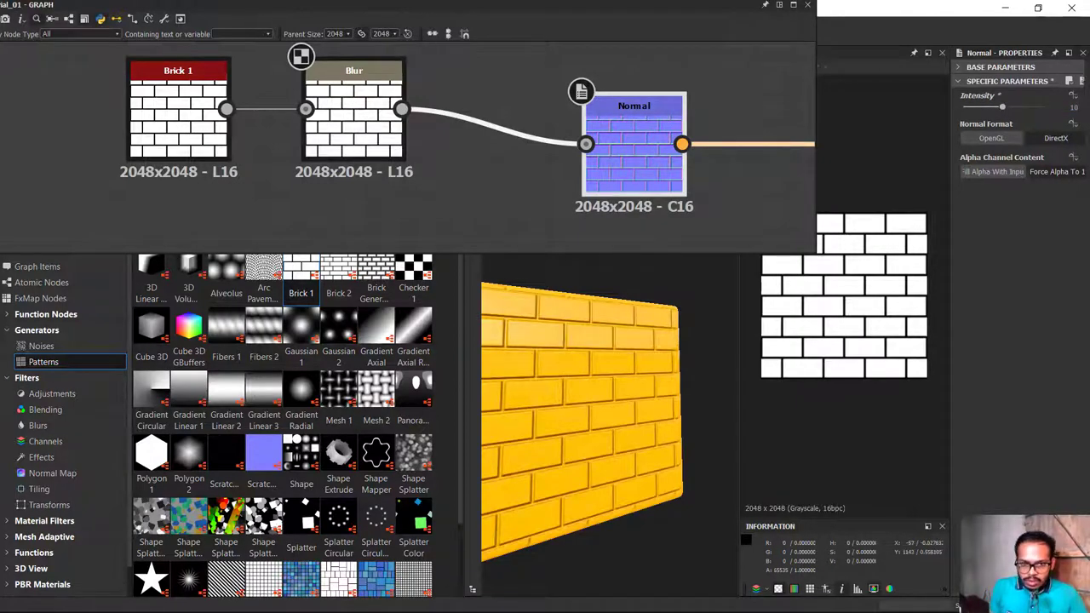
pyautogui.moveTo(567, 316); pyautogui.dragTo(634, 312)
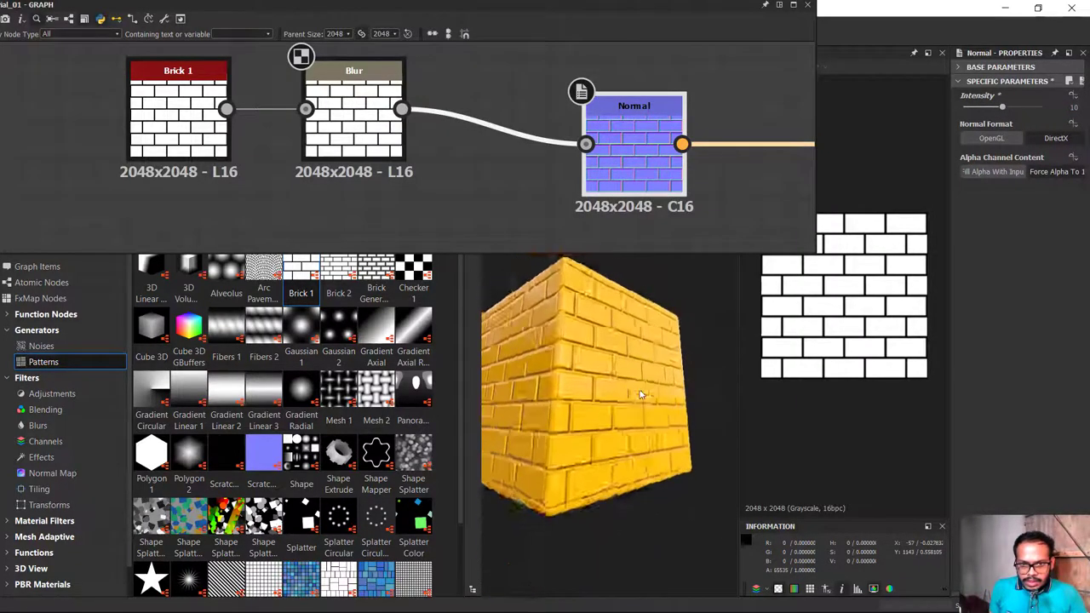
# Line up the Brick 1, Blur and Normal nodes into a tidy chain
pyautogui.moveTo(634, 311); pyautogui.dragTo(596, 315)
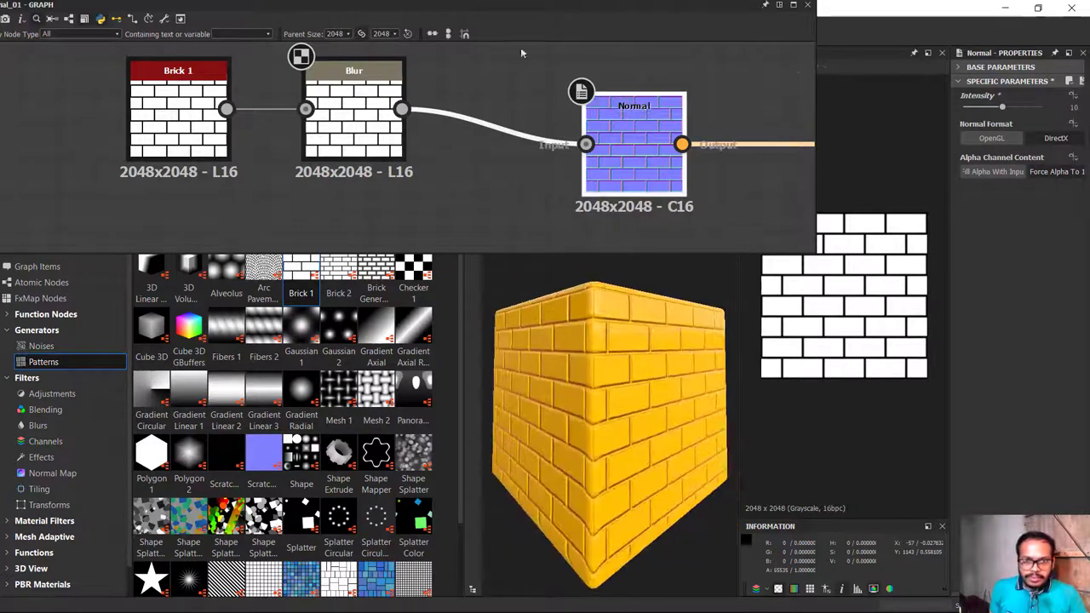
pyautogui.scroll(-2, 520, 47)
pyautogui.moveTo(529, 177); pyautogui.dragTo(520, 207, button='middle')
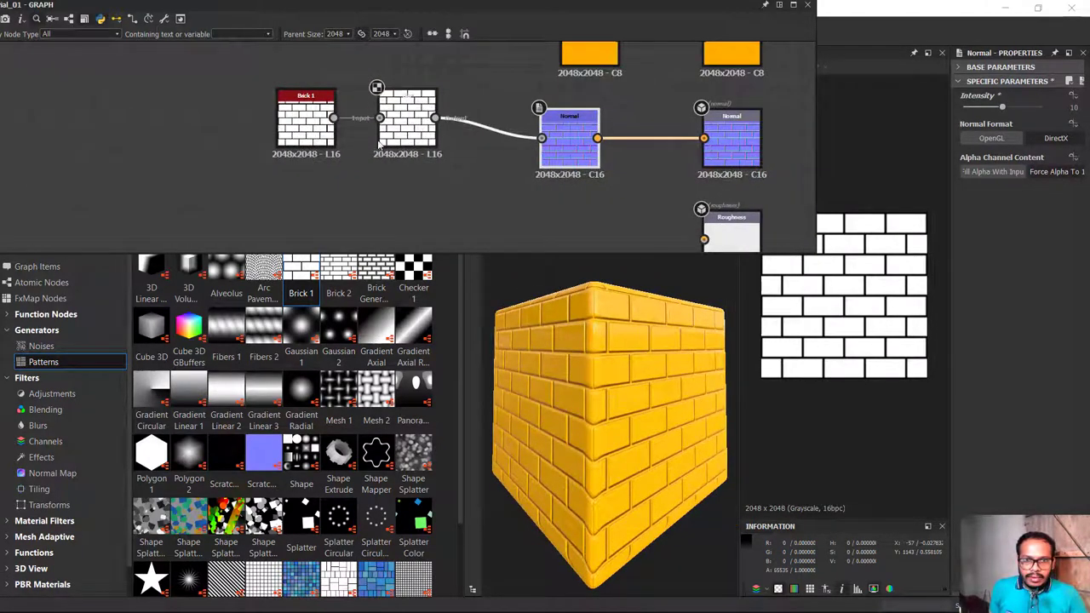
pyautogui.click(409, 137)
pyautogui.moveTo(410, 136); pyautogui.dragTo(450, 155)
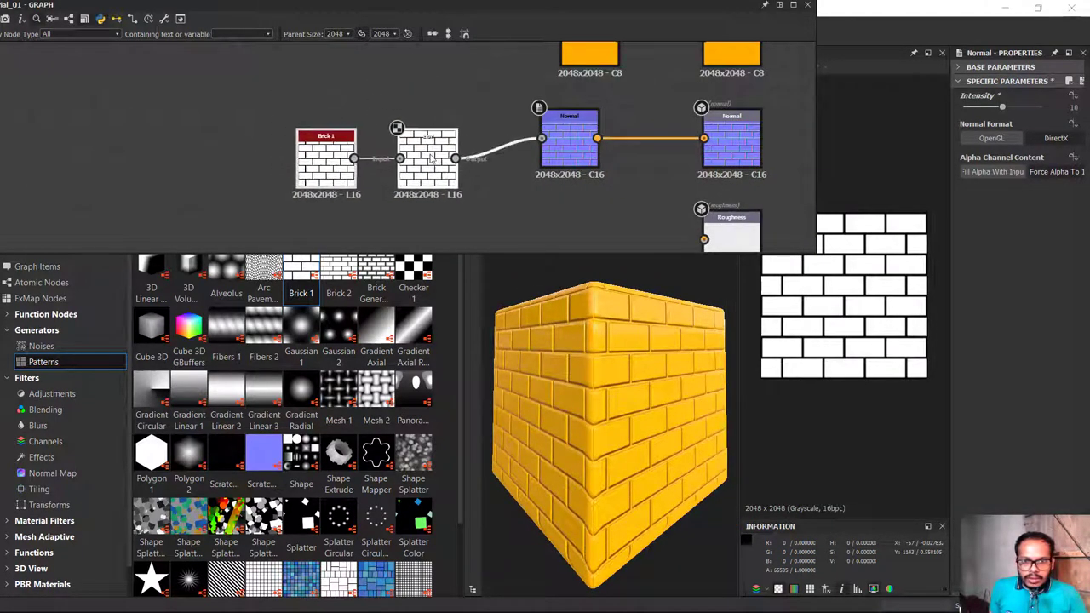
pyautogui.moveTo(566, 140); pyautogui.dragTo(386, 128)
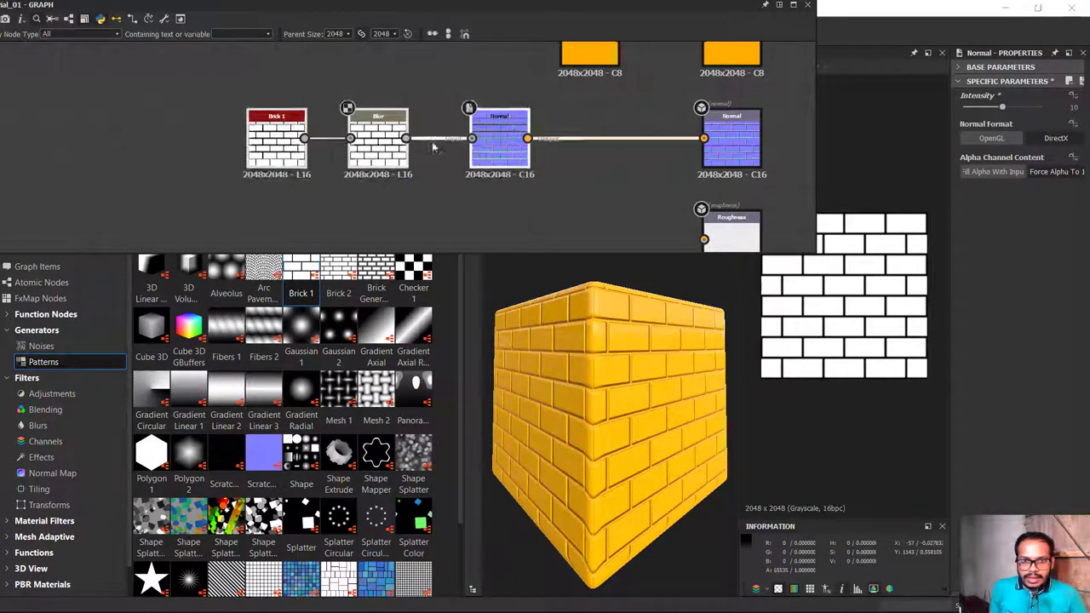
pyautogui.moveTo(561, 183); pyautogui.dragTo(556, 165, button='middle')
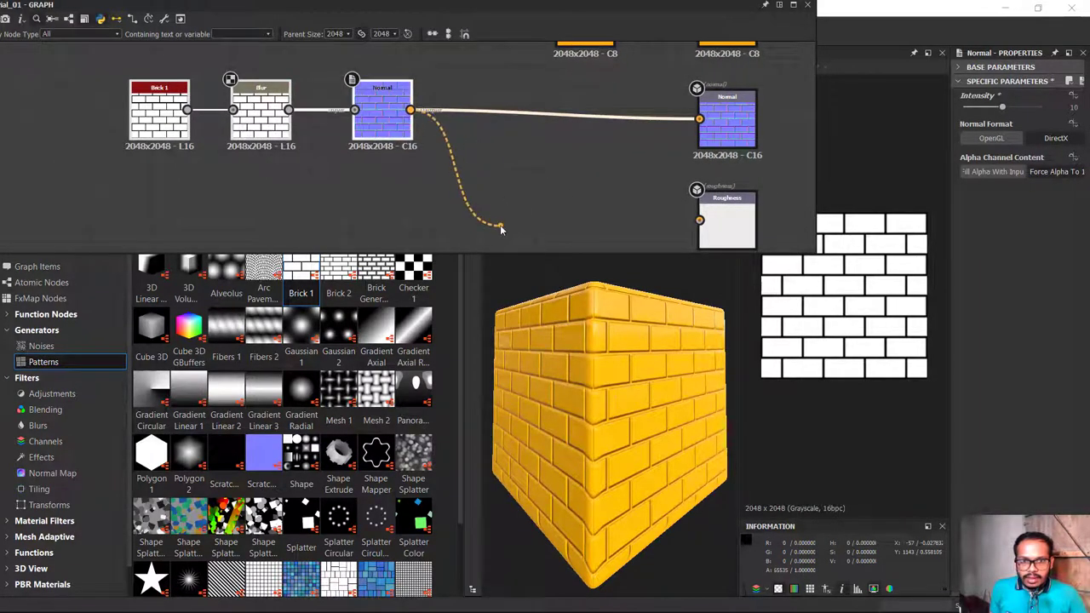
# Add a Normal to Height node fed from Normal, keeping Normal linked to the normal output
pyautogui.moveTo(500, 225); pyautogui.dragTo(492, 196)
pyautogui.write('nor')
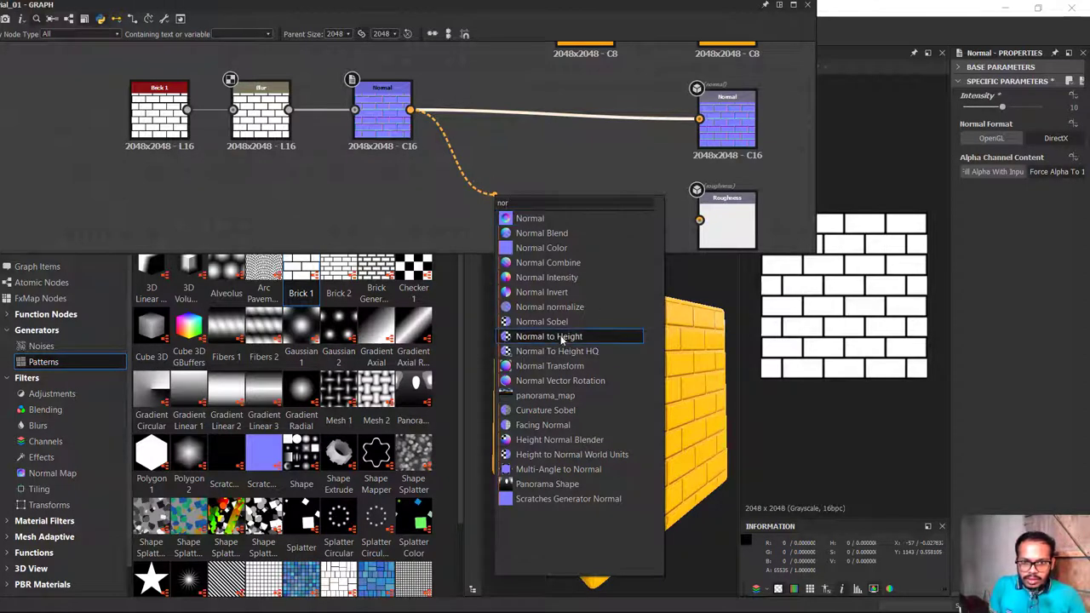
pyautogui.click(549, 337)
pyautogui.rightClick(497, 192)
pyautogui.click(548, 155)
pyautogui.moveTo(551, 123); pyautogui.dragTo(543, 224)
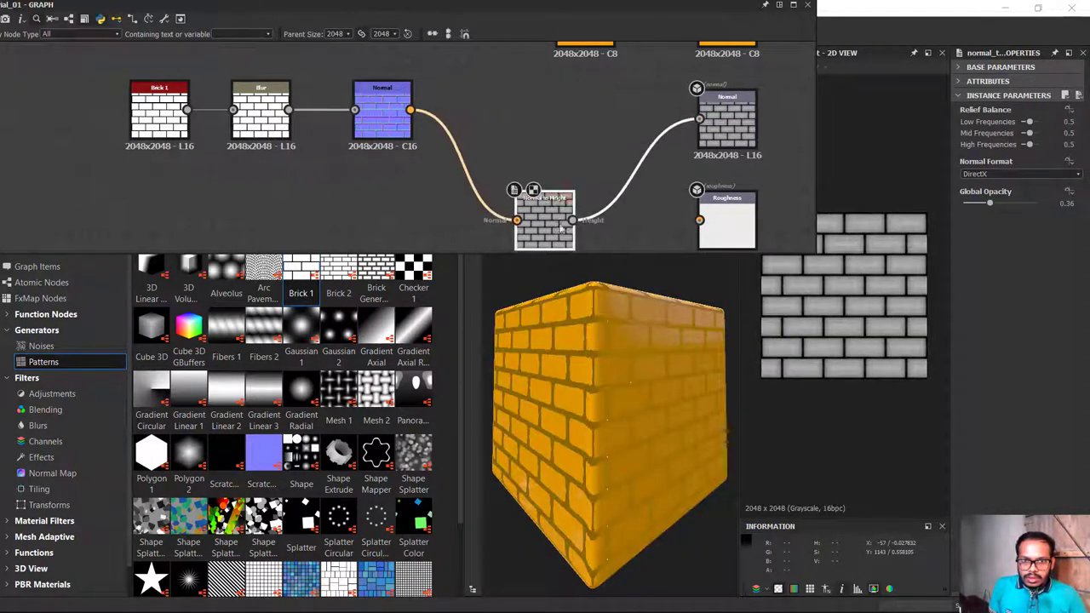
pyautogui.moveTo(514, 143); pyautogui.dragTo(699, 119)
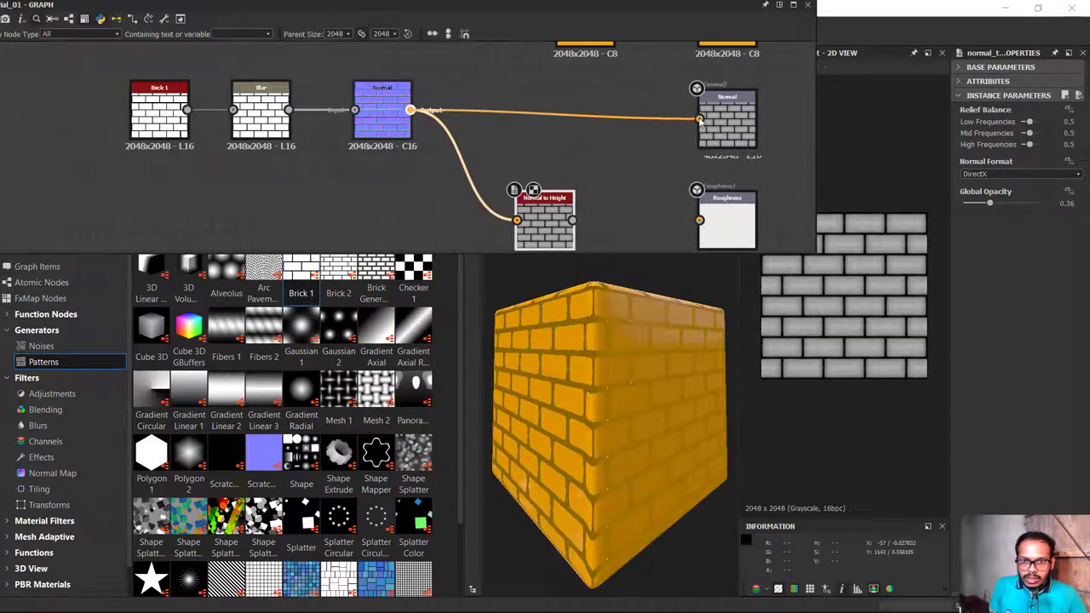
pyautogui.rightClick(558, 153)
pyautogui.click(555, 172)
# Connect the Normal to Height result into the Metallic output, turning the bricks shiny gold
pyautogui.moveTo(645, 162); pyautogui.dragTo(501, 80, button='middle')
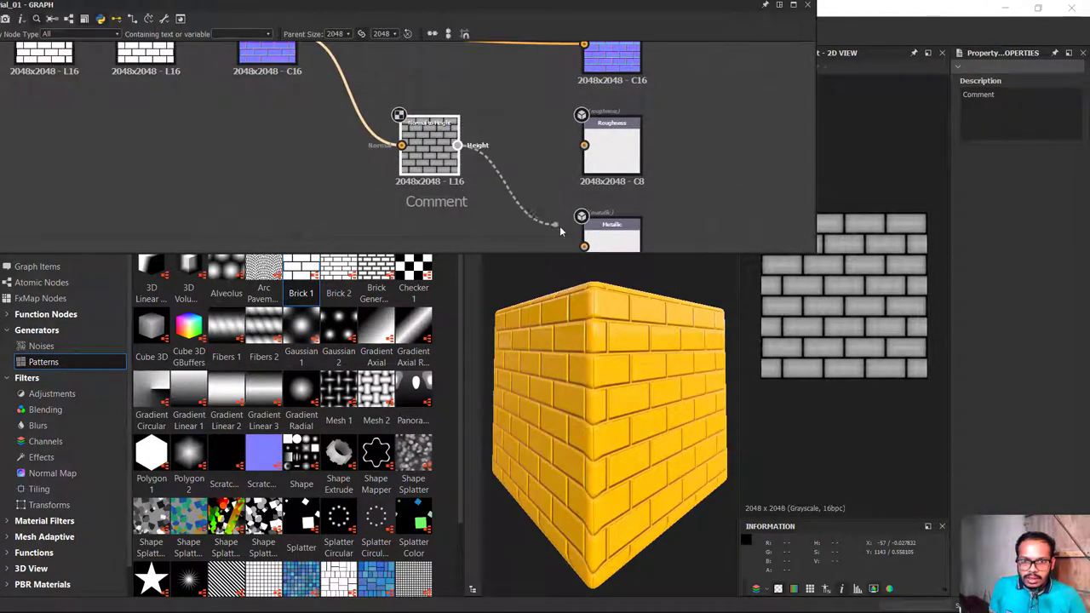
pyautogui.moveTo(509, 245); pyautogui.dragTo(584, 246)
pyautogui.moveTo(551, 169); pyautogui.dragTo(589, 88, button='middle')
pyautogui.moveTo(461, 71); pyautogui.dragTo(442, 172)
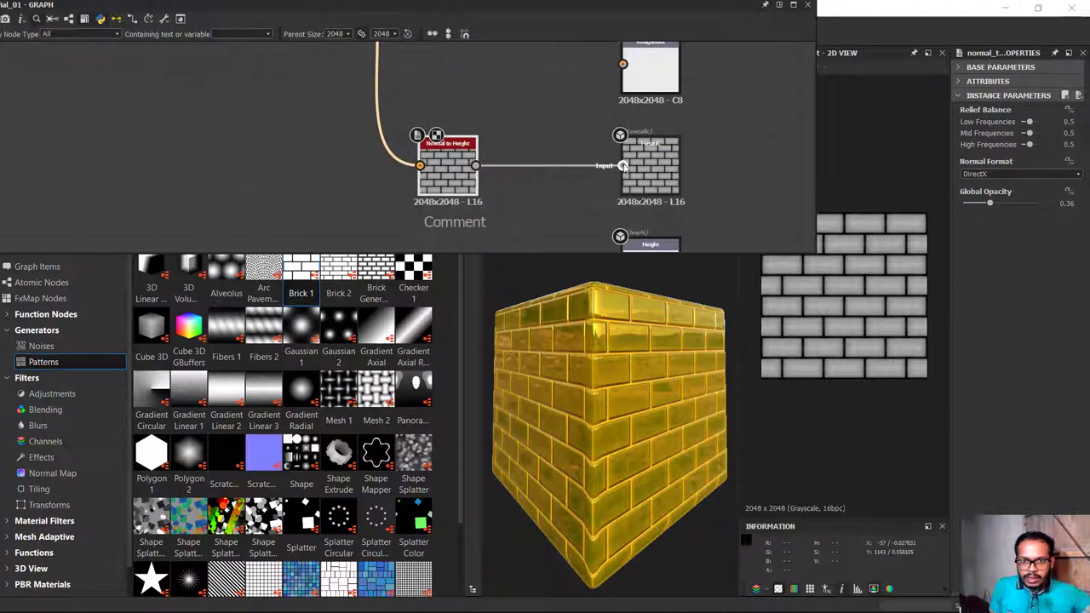
pyautogui.moveTo(623, 169)
pyautogui.mouseDown()
pyautogui.moveTo(604, 220)
pyautogui.moveTo(620, 167)
pyautogui.mouseUp()
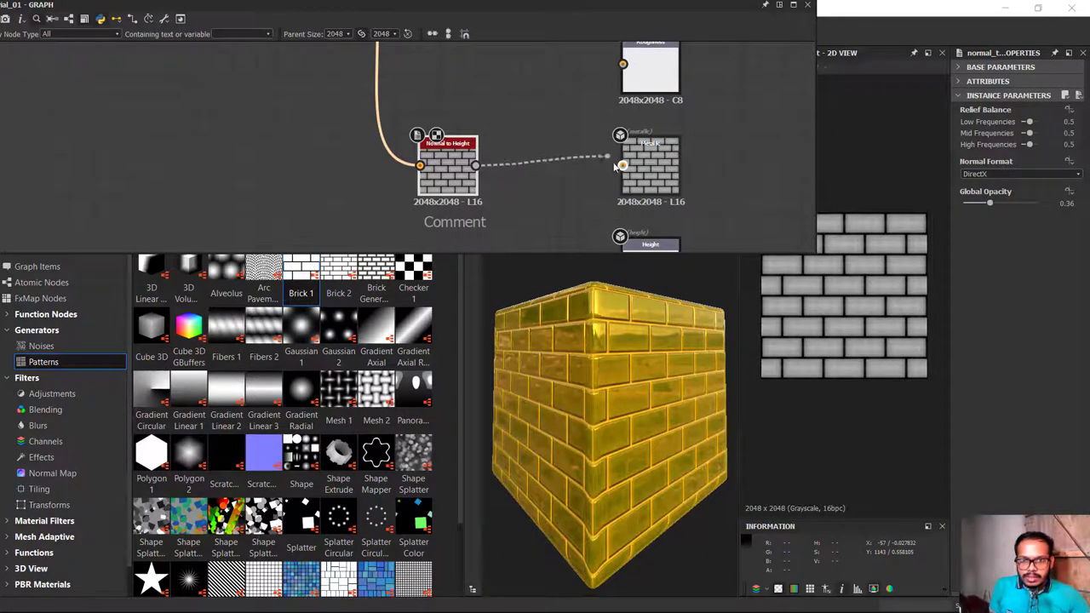
pyautogui.moveTo(614, 166); pyautogui.dragTo(620, 173)
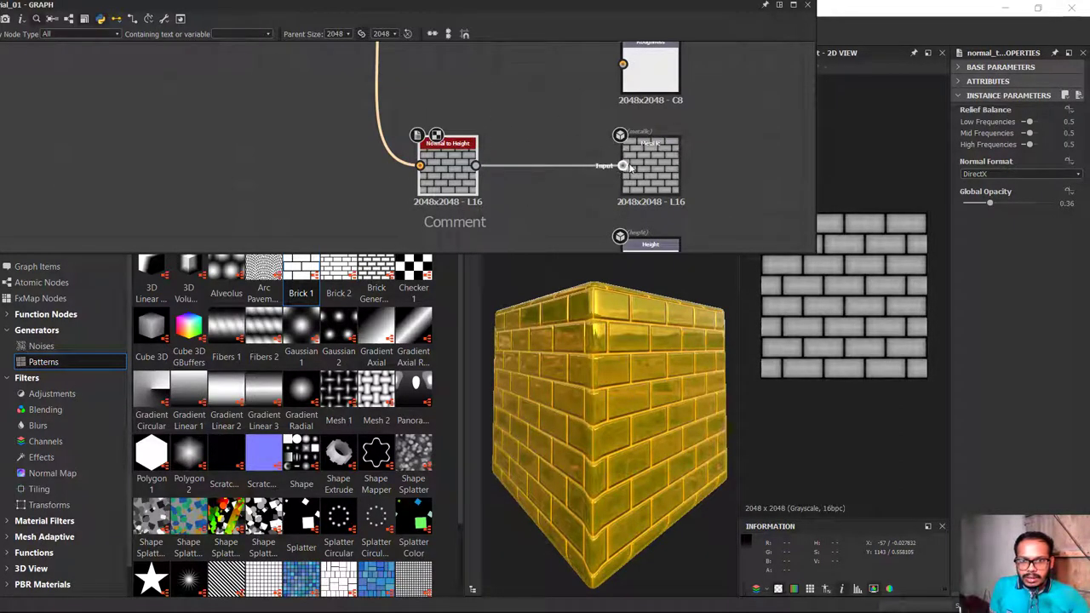
# Feed Normal to Height into the Height output instead of Metallic, leaving matte yellow bricks
pyautogui.moveTo(577, 220); pyautogui.dragTo(622, 252)
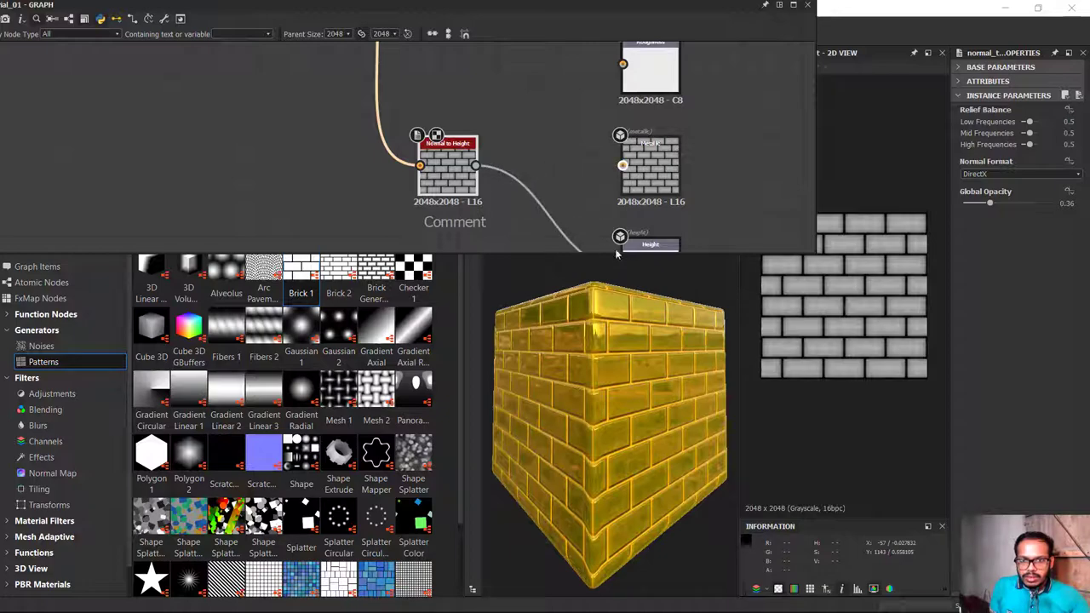
pyautogui.moveTo(651, 161); pyautogui.dragTo(655, 98, button='middle')
pyautogui.scroll(2, 651, 196)
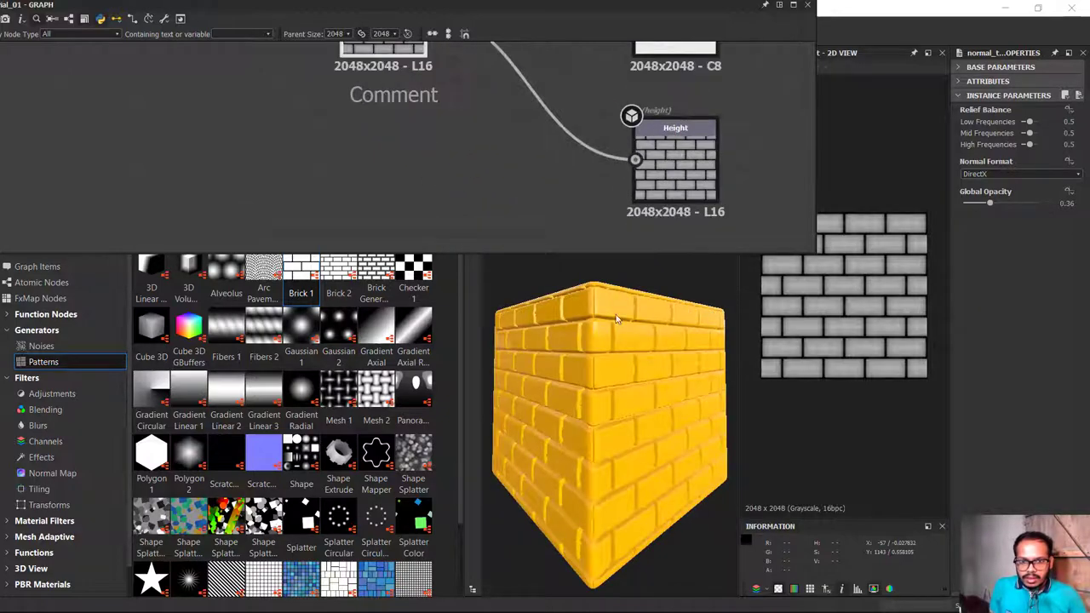
pyautogui.moveTo(631, 381)
pyautogui.mouseDown()
pyautogui.moveTo(618, 390)
pyautogui.moveTo(608, 372)
pyautogui.mouseUp()
pyautogui.scroll(3, 536, 271)
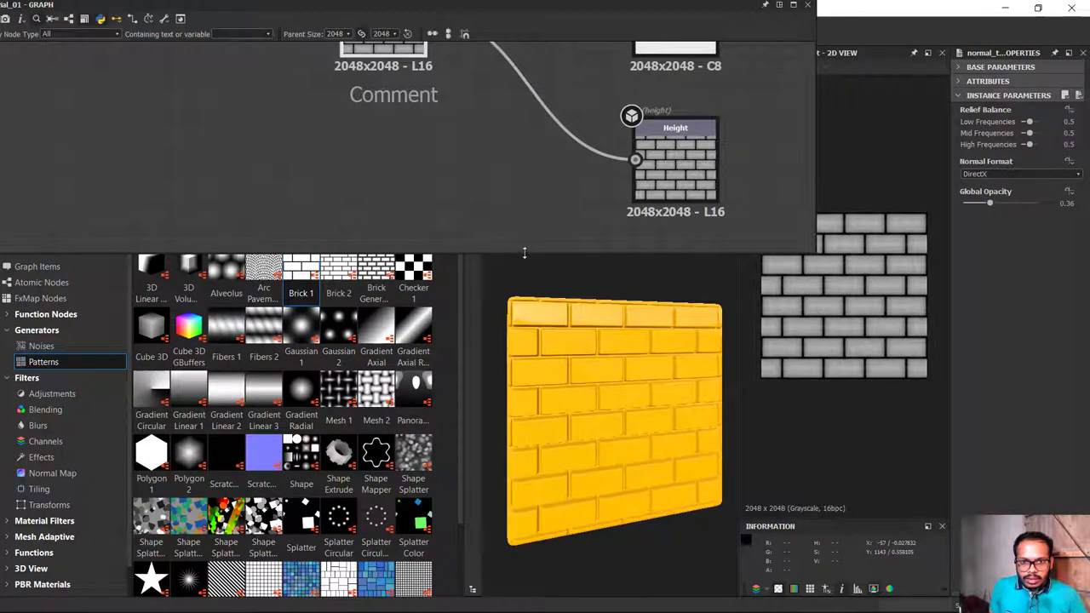
# Reveal the Explorer panel and move the floating graph window down over the 3D view
pyautogui.moveTo(525, 253); pyautogui.dragTo(532, 163)
pyautogui.scroll(-2, 562, 245)
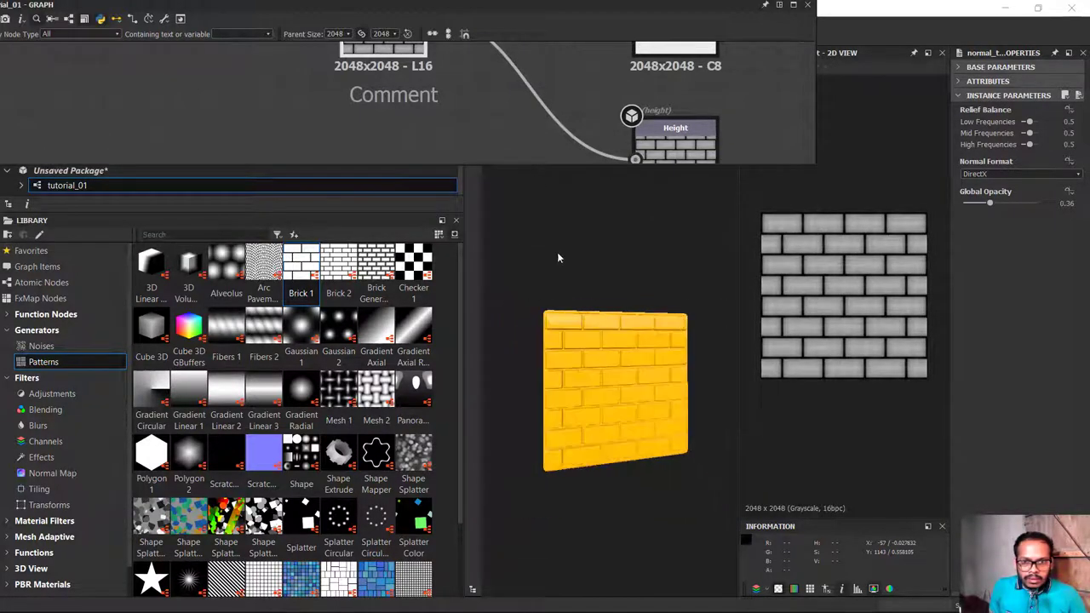
pyautogui.scroll(2, 563, 244)
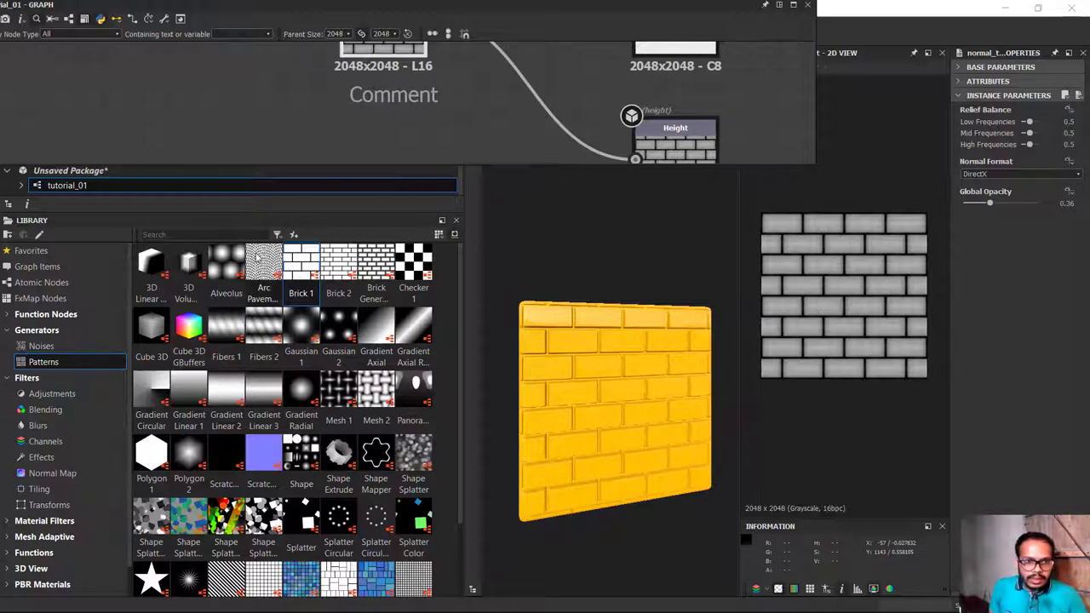
pyautogui.moveTo(356, 23); pyautogui.dragTo(245, 298)
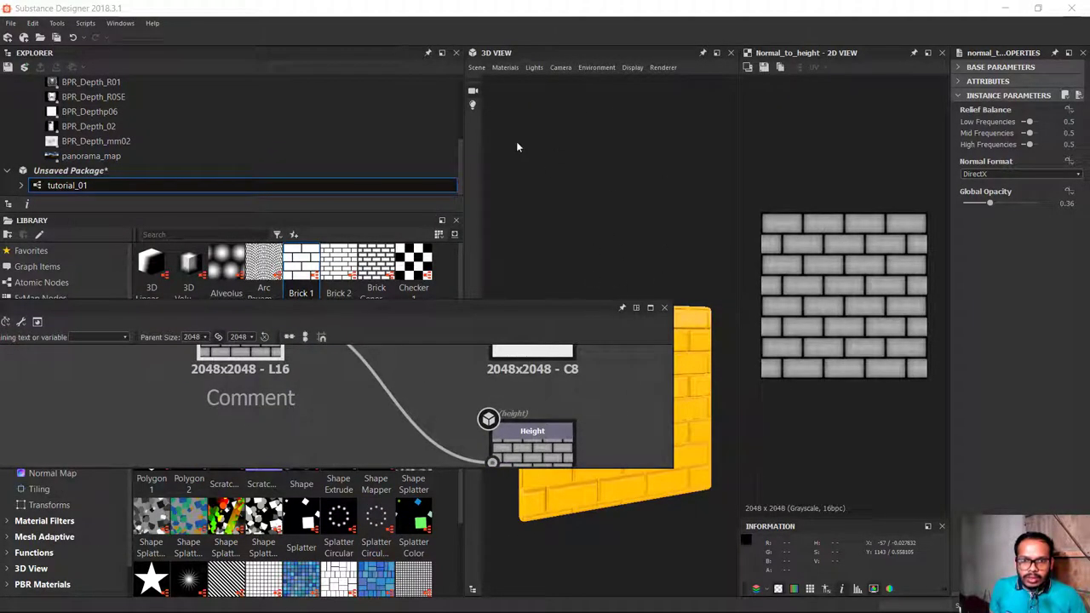
# Edit the default preview material and set its Height Scale to 5.43 for deeper brick relief
pyautogui.click(507, 68)
pyautogui.moveTo(519, 83)
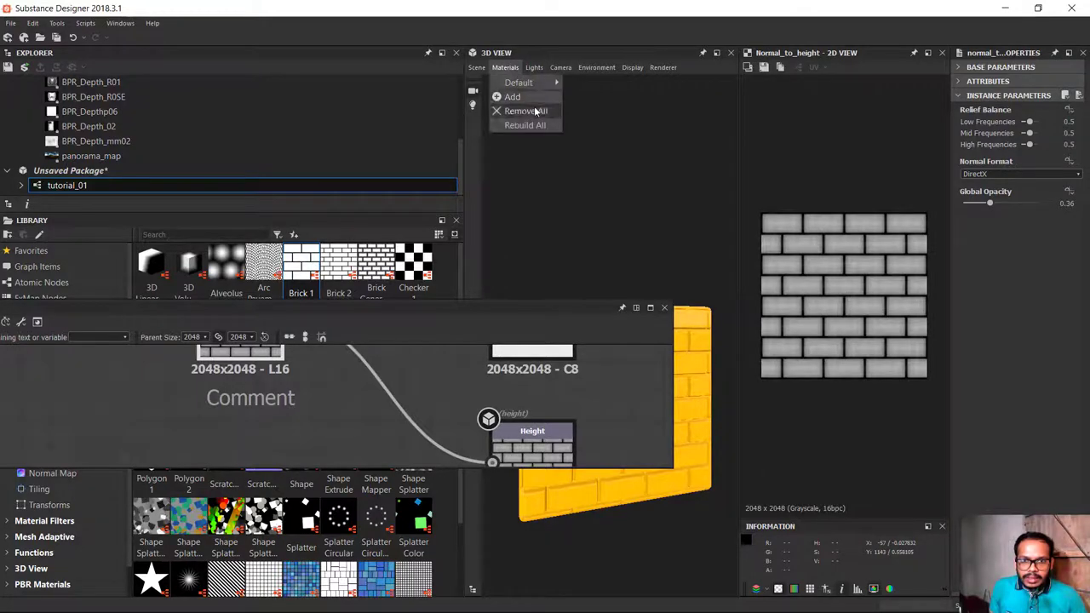
pyautogui.click(604, 82)
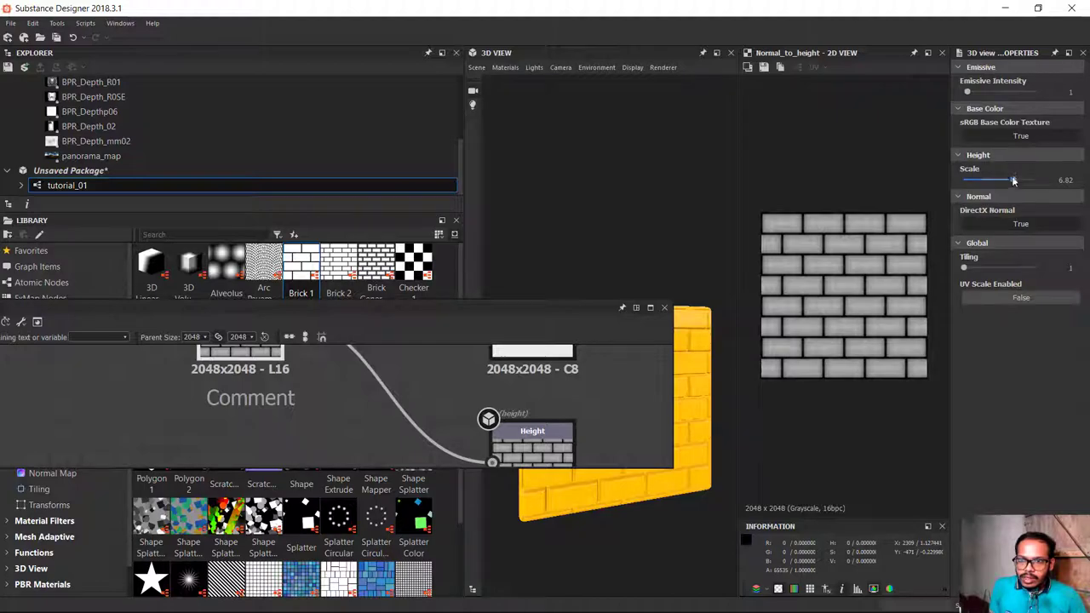
pyautogui.moveTo(1013, 180)
pyautogui.mouseDown()
pyautogui.moveTo(1030, 184)
pyautogui.moveTo(929, 191)
pyautogui.moveTo(1042, 187)
pyautogui.moveTo(981, 182)
pyautogui.mouseUp()
pyautogui.moveTo(512, 315); pyautogui.dragTo(331, 296)
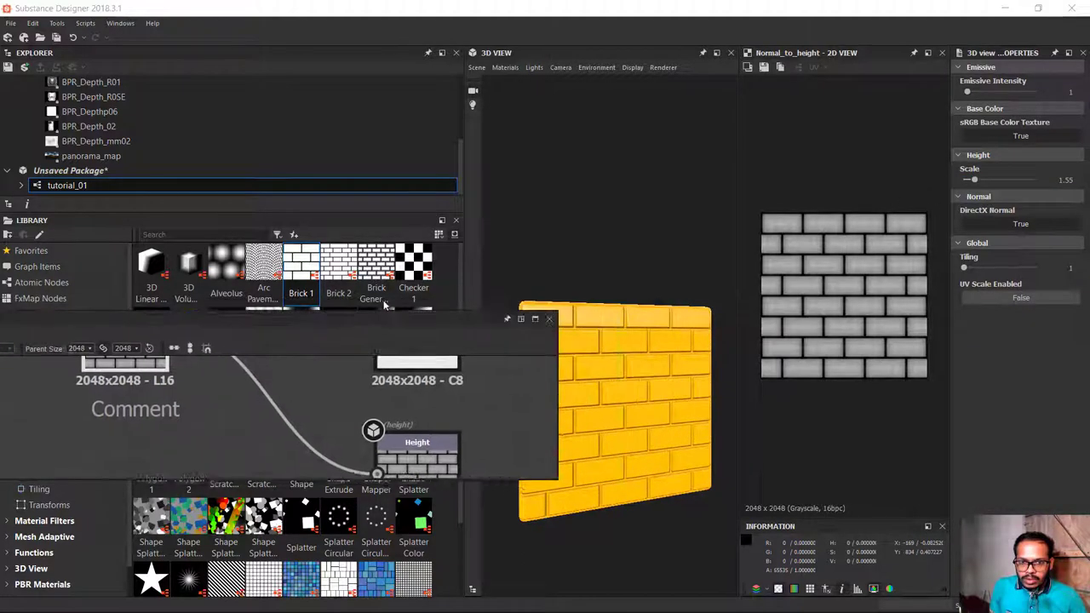
pyautogui.moveTo(630, 341)
pyautogui.mouseDown()
pyautogui.moveTo(700, 441)
pyautogui.moveTo(584, 205)
pyautogui.mouseUp()
pyautogui.scroll(3, 584, 205)
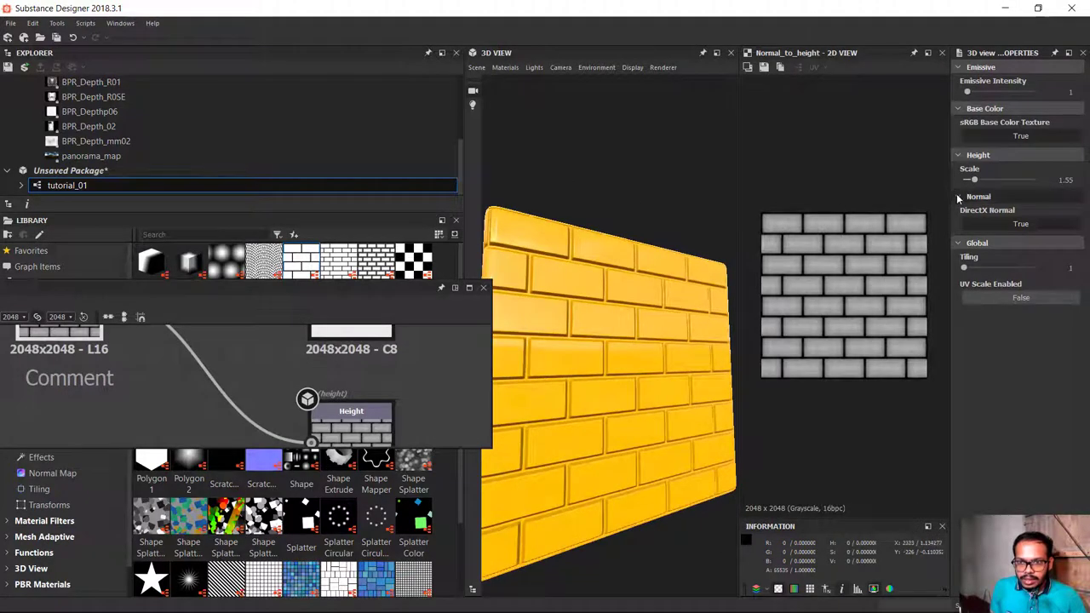
pyautogui.moveTo(973, 180)
pyautogui.mouseDown()
pyautogui.moveTo(926, 188)
pyautogui.moveTo(1030, 202)
pyautogui.mouseUp()
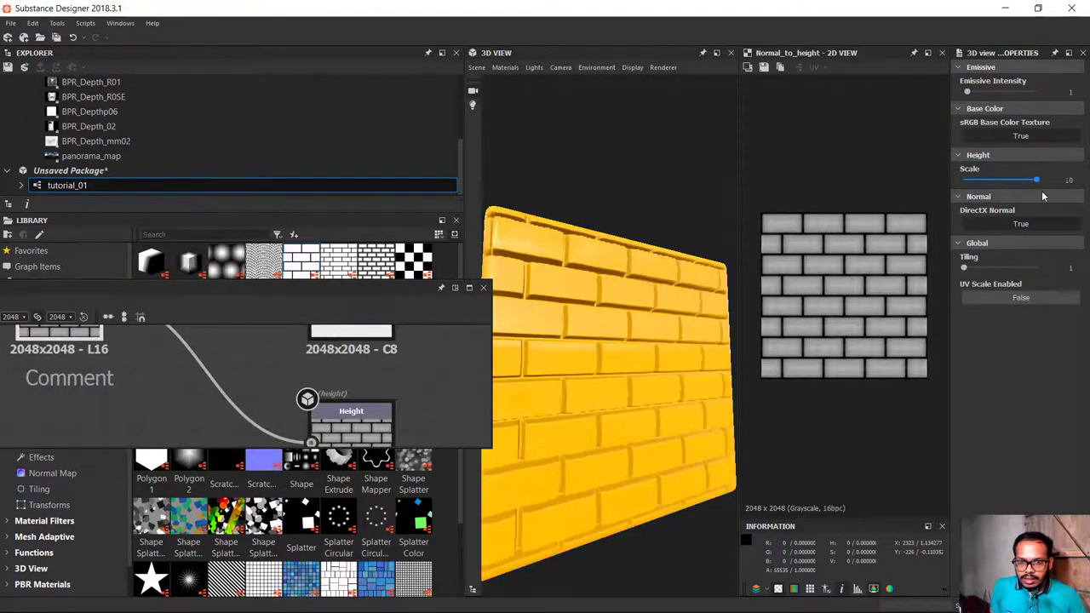
pyautogui.moveTo(1041, 191)
pyautogui.mouseDown()
pyautogui.moveTo(954, 190)
pyautogui.moveTo(1002, 190)
pyautogui.mouseUp()
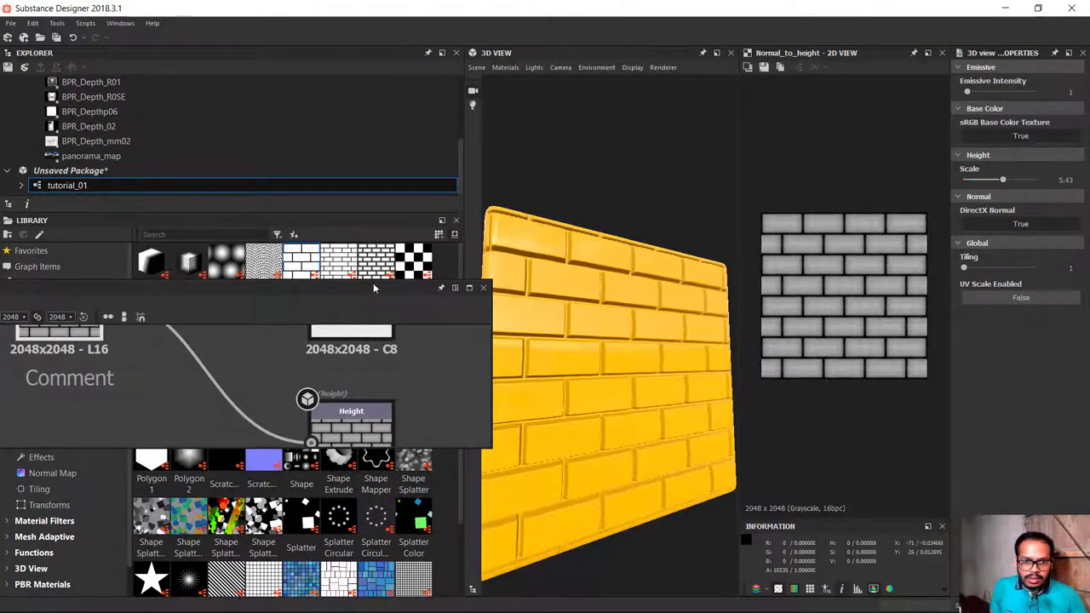
pyautogui.moveTo(373, 287); pyautogui.dragTo(492, 100)
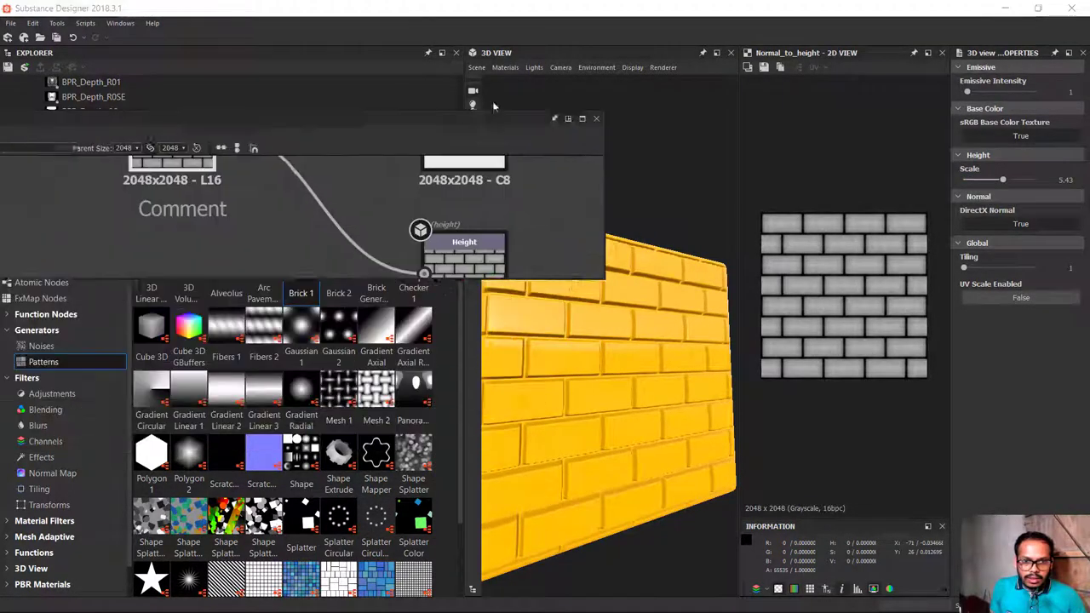
pyautogui.scroll(-3, 477, 238)
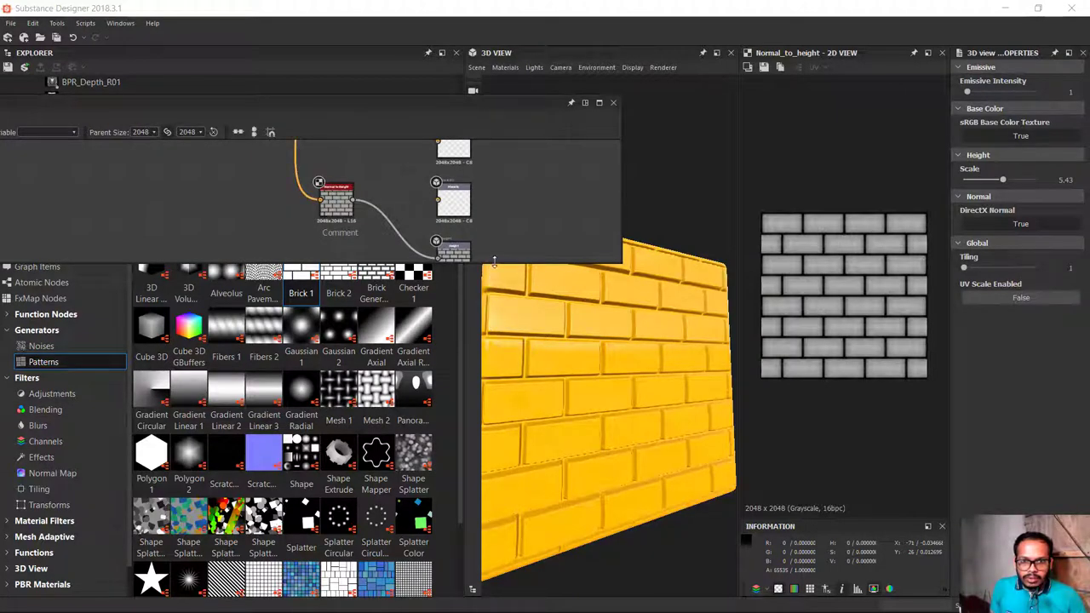
# Paste a copy of the orange Uniform Color node and place it beside the Metallic output
pyautogui.moveTo(494, 261); pyautogui.dragTo(494, 436)
pyautogui.scroll(2, 484, 220)
pyautogui.scroll(2, 484, 219)
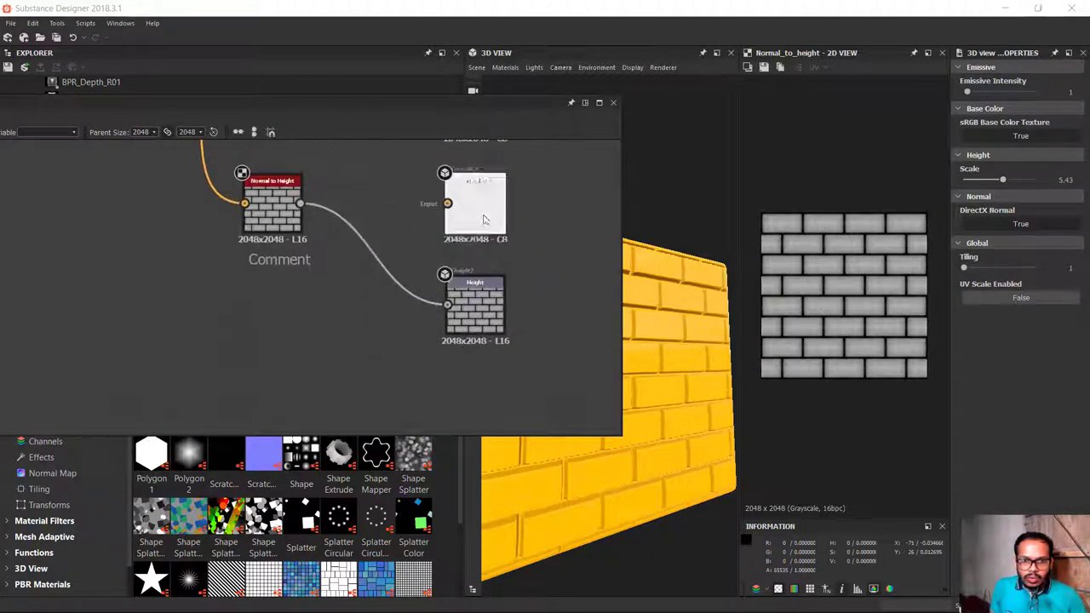
pyautogui.scroll(-1, 348, 274)
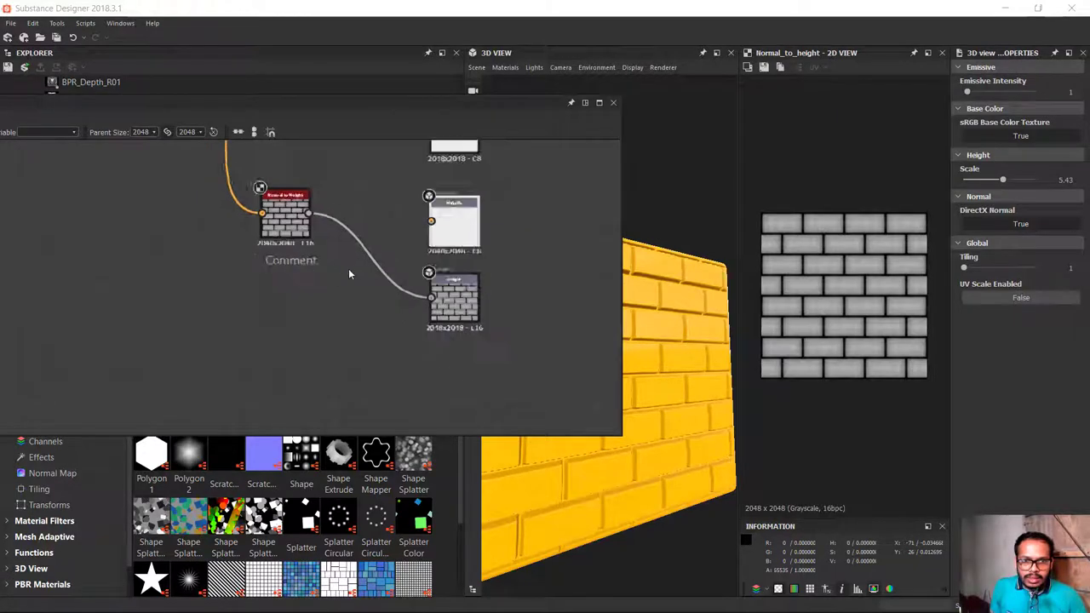
pyautogui.scroll(-2, 348, 274)
pyautogui.click(368, 207)
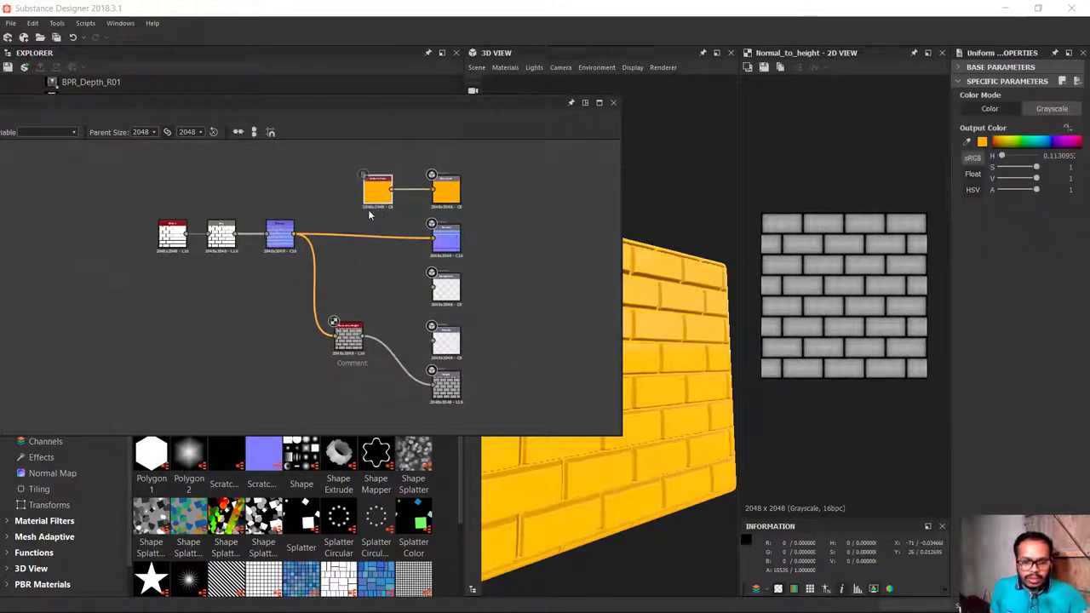
pyautogui.moveTo(391, 313); pyautogui.dragTo(396, 218, button='middle')
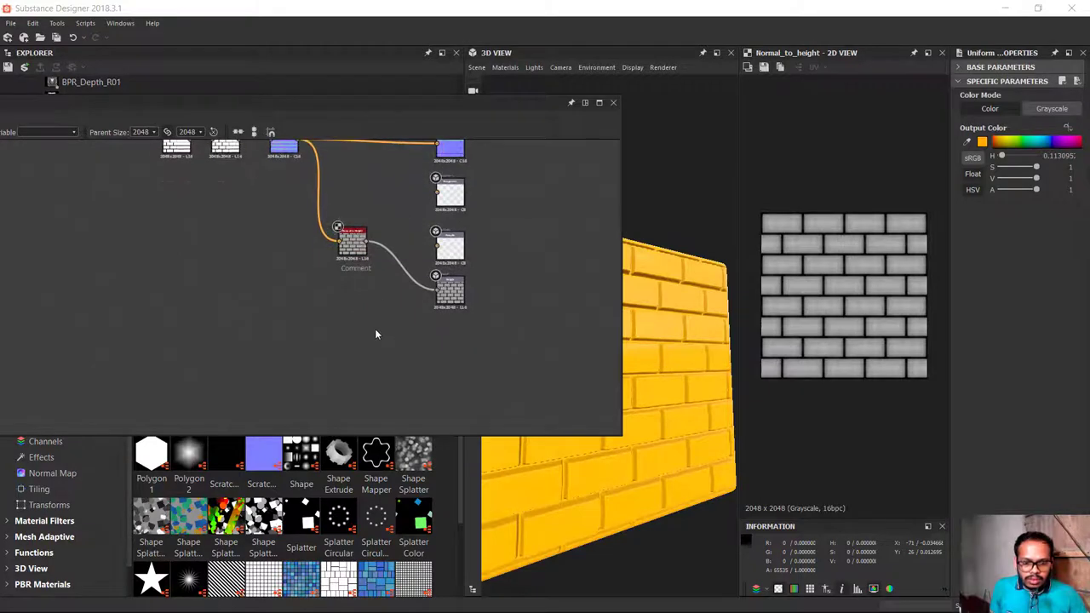
pyautogui.hotkey('ctrl', 'v')
pyautogui.moveTo(449, 247); pyautogui.dragTo(456, 337)
pyautogui.moveTo(204, 291); pyautogui.dragTo(389, 340)
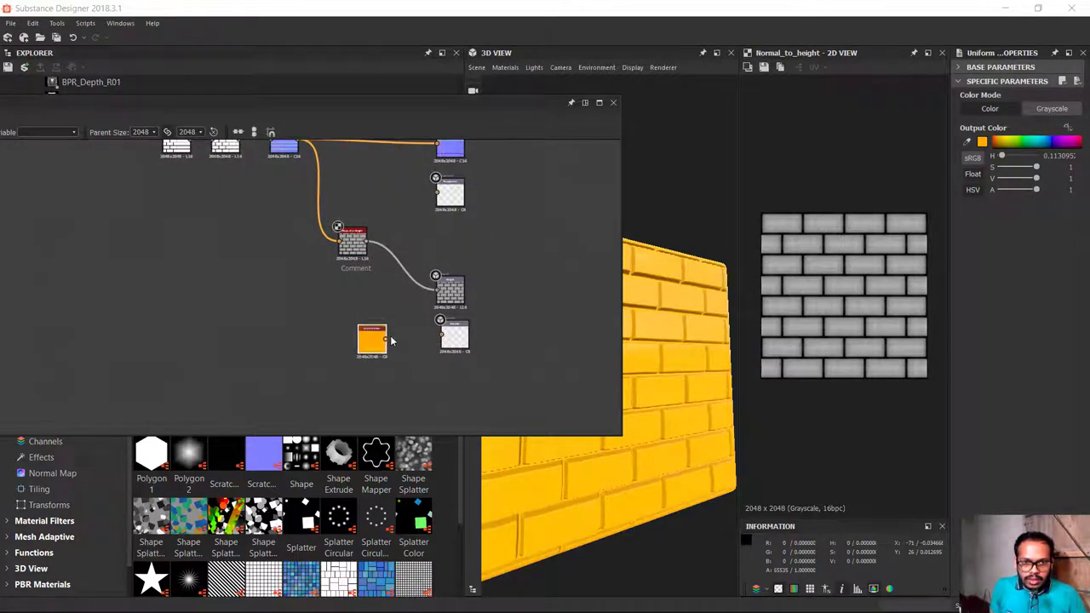
# Wire the copied Uniform Color node's Output into the Metallic output
pyautogui.scroll(3, 390, 336)
pyautogui.scroll(2, 360, 258)
pyautogui.moveTo(276, 266)
pyautogui.mouseDown()
pyautogui.moveTo(447, 275)
pyautogui.moveTo(476, 248)
pyautogui.mouseUp()
pyautogui.click(239, 259)
# Set the Metallic Uniform Color to black in Grayscale color mode
pyautogui.doubleClick(239, 259)
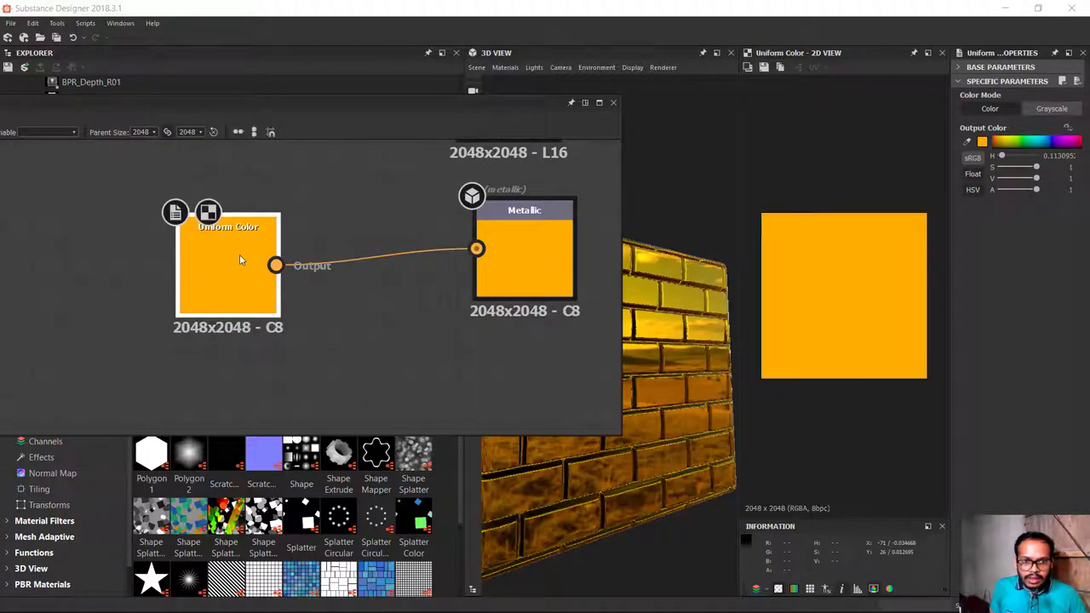
pyautogui.click(981, 142)
pyautogui.click(589, 311)
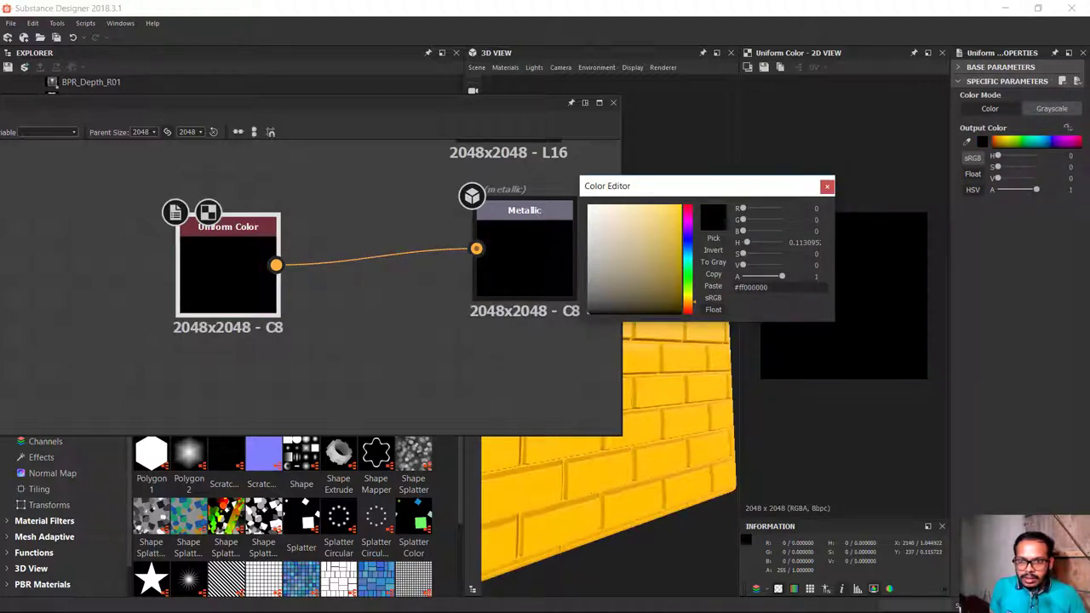
pyautogui.click(1051, 108)
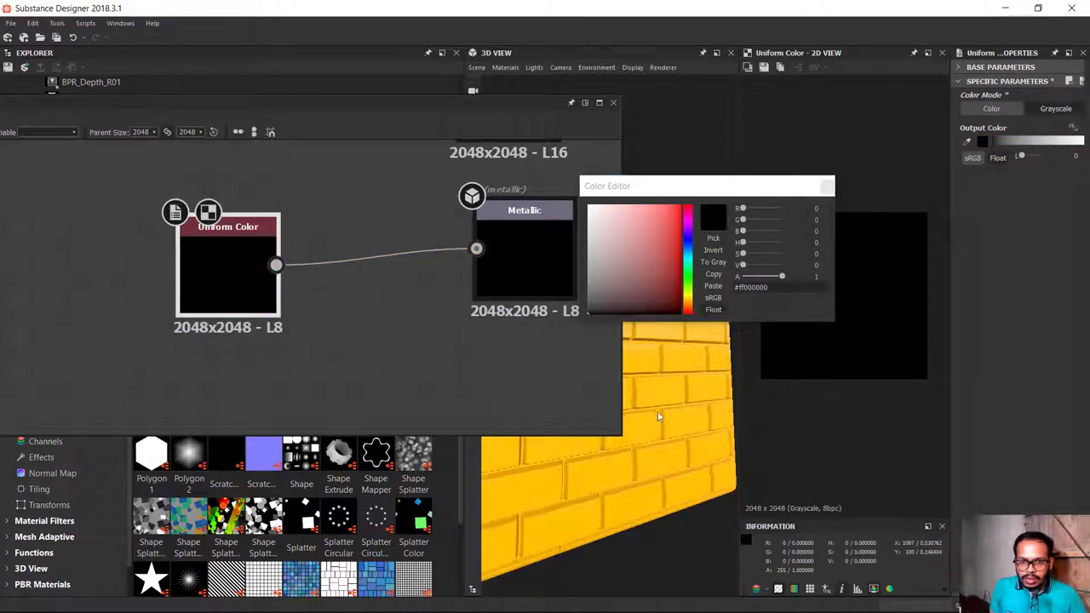
pyautogui.scroll(-5, 657, 411)
pyautogui.moveTo(678, 460); pyautogui.dragTo(703, 439)
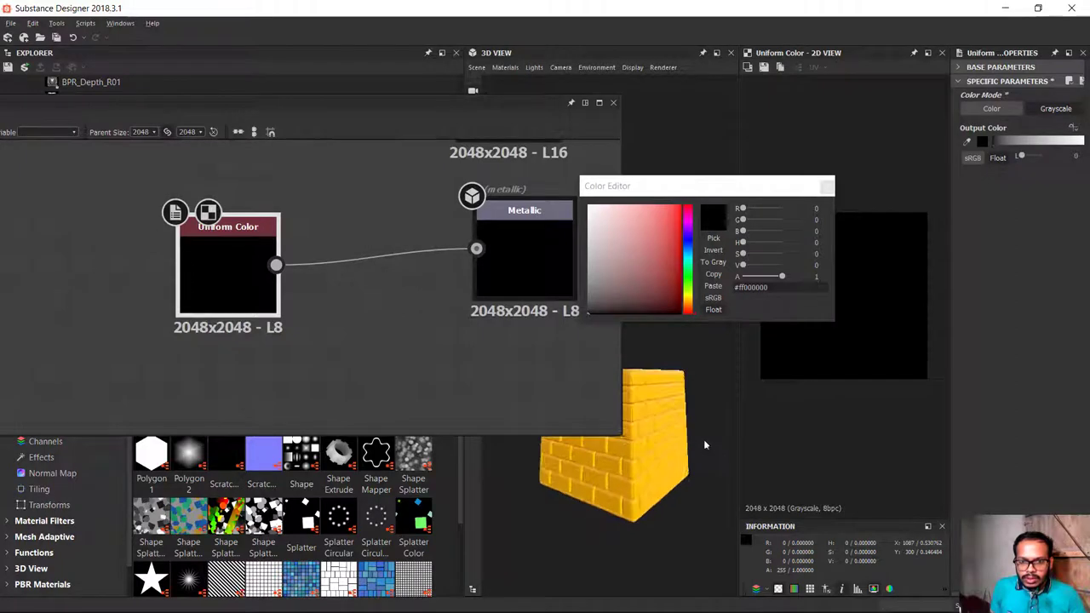
pyautogui.click(826, 186)
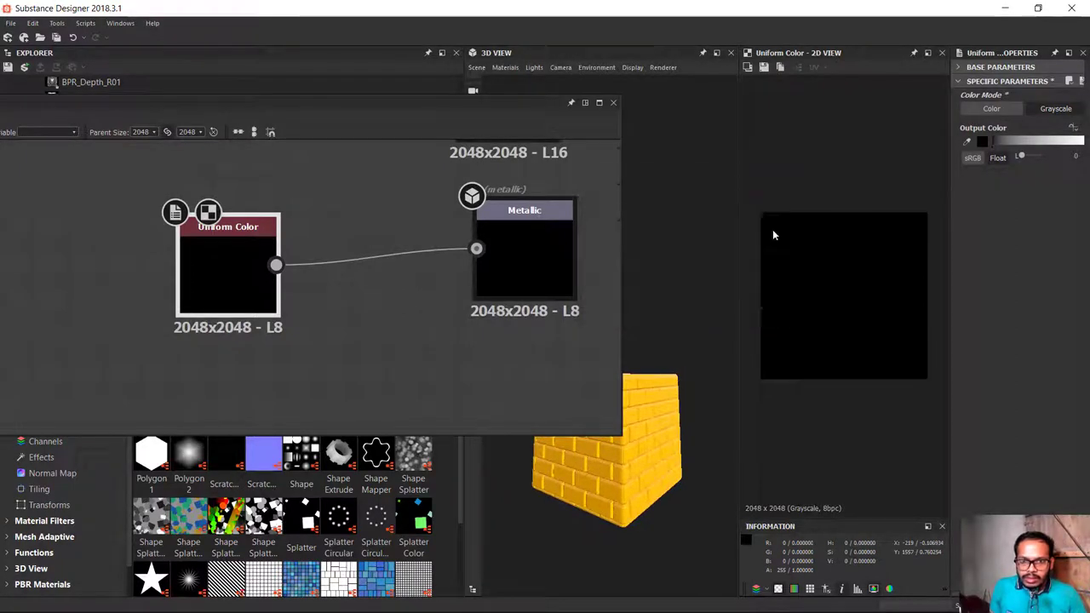
# Recenter the Uniform Color and Metallic nodes and orbit the cube to check the non-metallic result
pyautogui.scroll(-2, 523, 391)
pyautogui.scroll(-3, 405, 348)
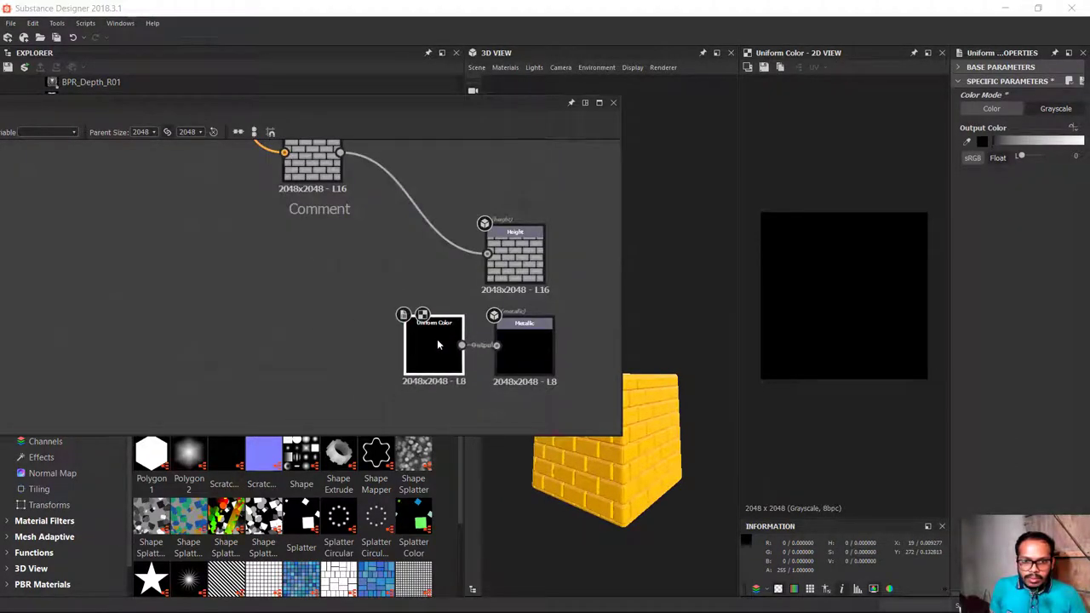
pyautogui.scroll(3, 436, 342)
pyautogui.moveTo(490, 357); pyautogui.dragTo(398, 333, button='middle')
pyautogui.scroll(3, 399, 333)
pyautogui.click(322, 271)
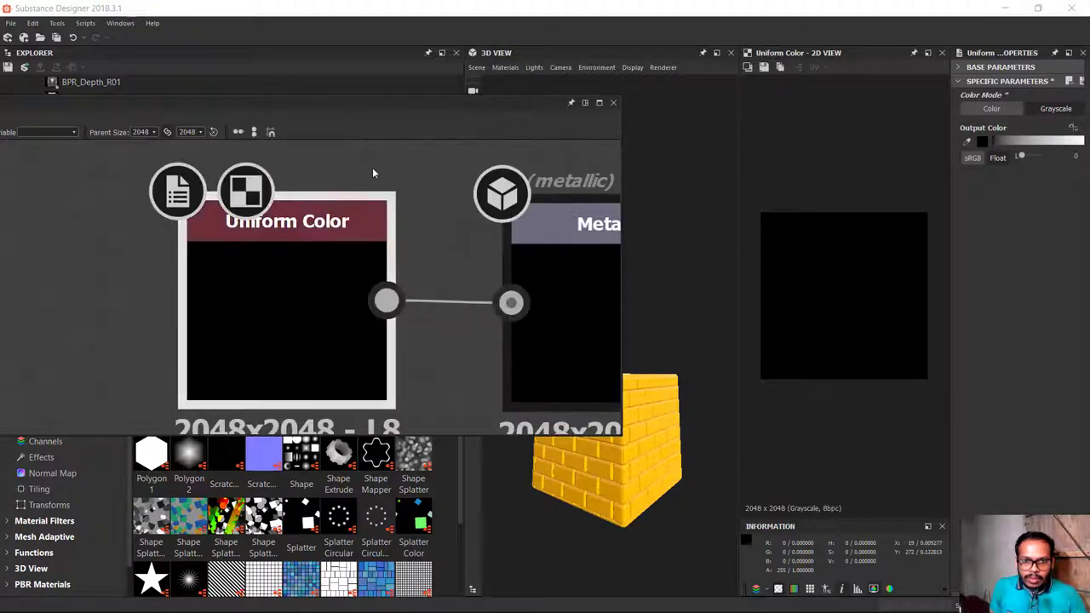
pyautogui.moveTo(123, 406); pyautogui.dragTo(153, 293)
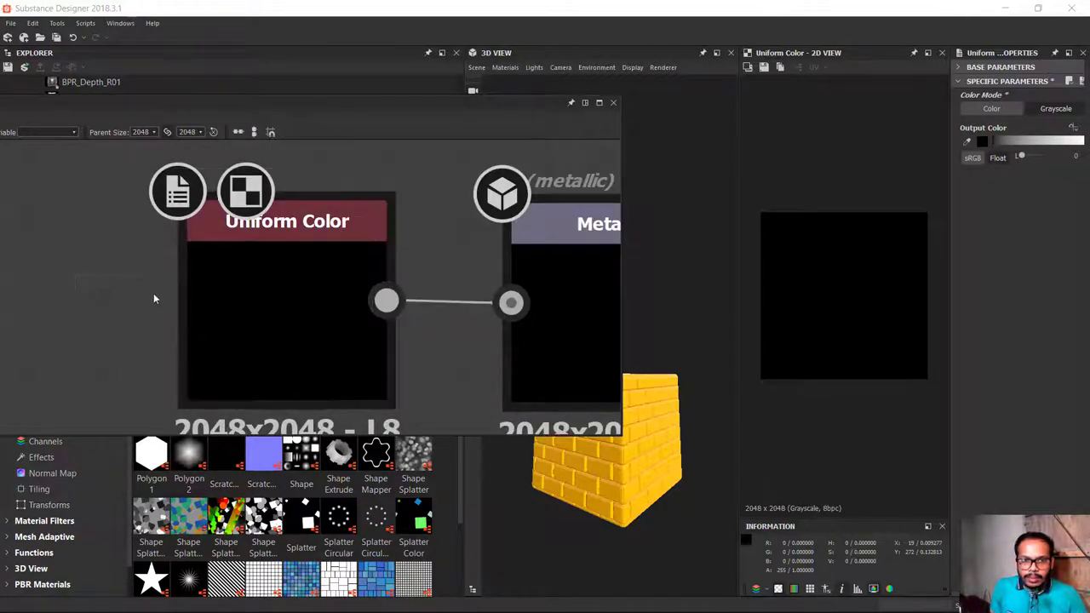
pyautogui.moveTo(668, 504)
pyautogui.mouseDown()
pyautogui.moveTo(603, 485)
pyautogui.moveTo(587, 425)
pyautogui.mouseUp()
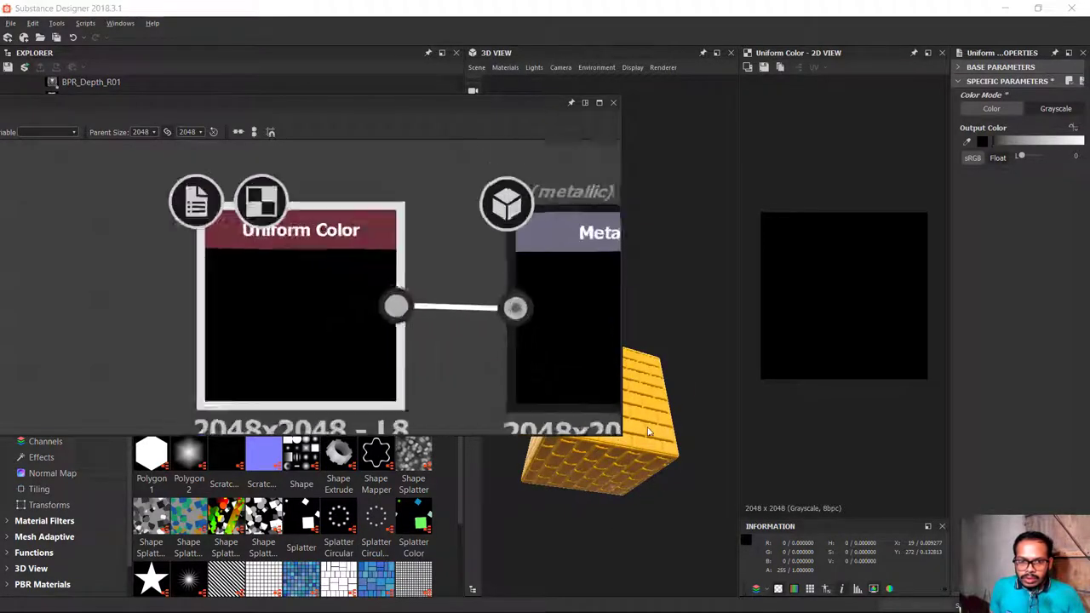
pyautogui.scroll(-5, 489, 272)
# Frame the graph and reposition the Normal to Height node near the Roughness output
pyautogui.press('f')
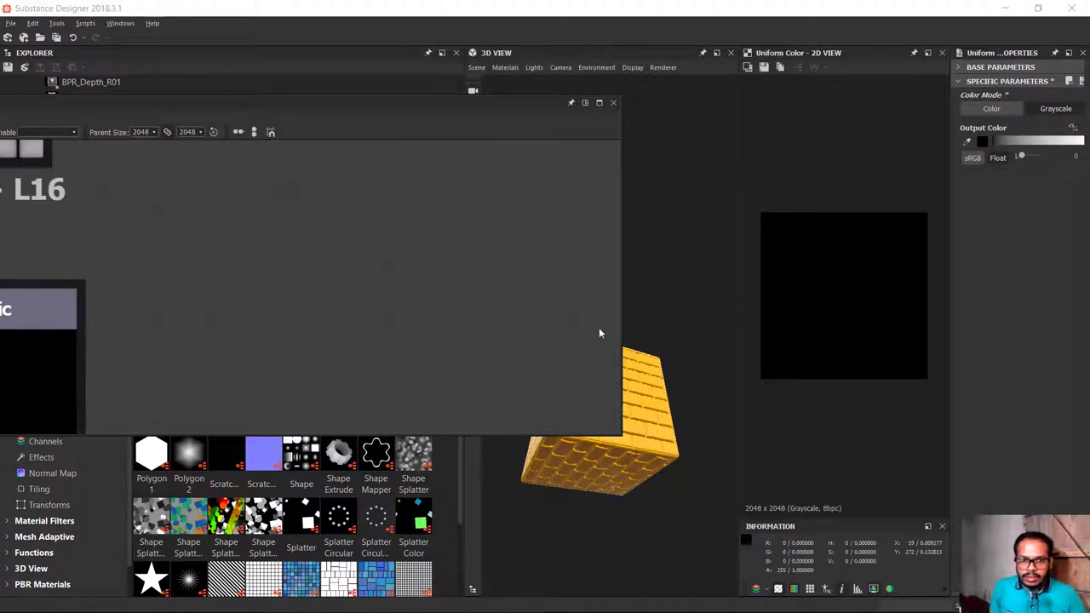
pyautogui.moveTo(416, 244); pyautogui.dragTo(484, 251, button='middle')
pyautogui.scroll(-2, 476, 328)
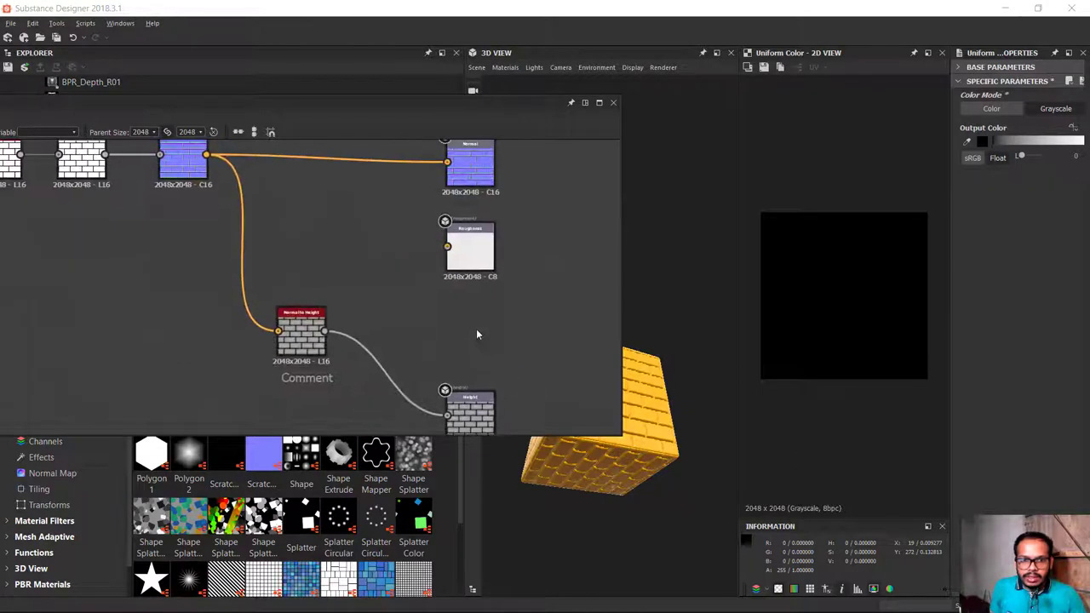
pyautogui.scroll(2, 494, 338)
pyautogui.moveTo(496, 260); pyautogui.dragTo(471, 309)
pyautogui.scroll(2, 550, 224)
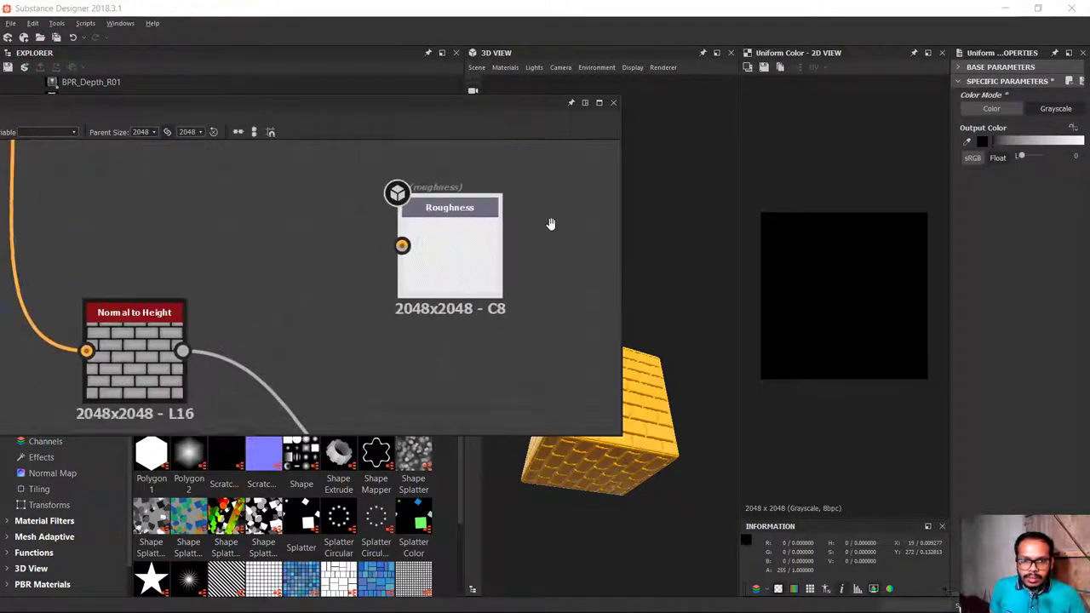
pyautogui.moveTo(127, 290); pyautogui.dragTo(98, 362)
pyautogui.scroll(-3, 366, 255)
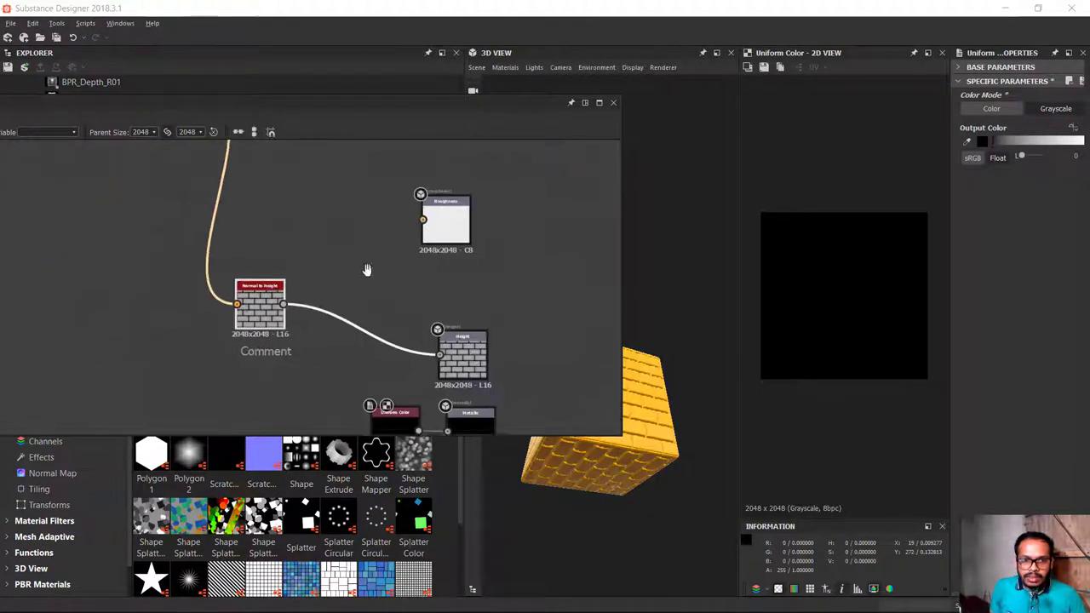
pyautogui.scroll(2, 370, 248)
pyautogui.scroll(1, 349, 250)
# Add a Highpass node via the 'hi' search, between Normal to Height and the Height output
pyautogui.press('space')
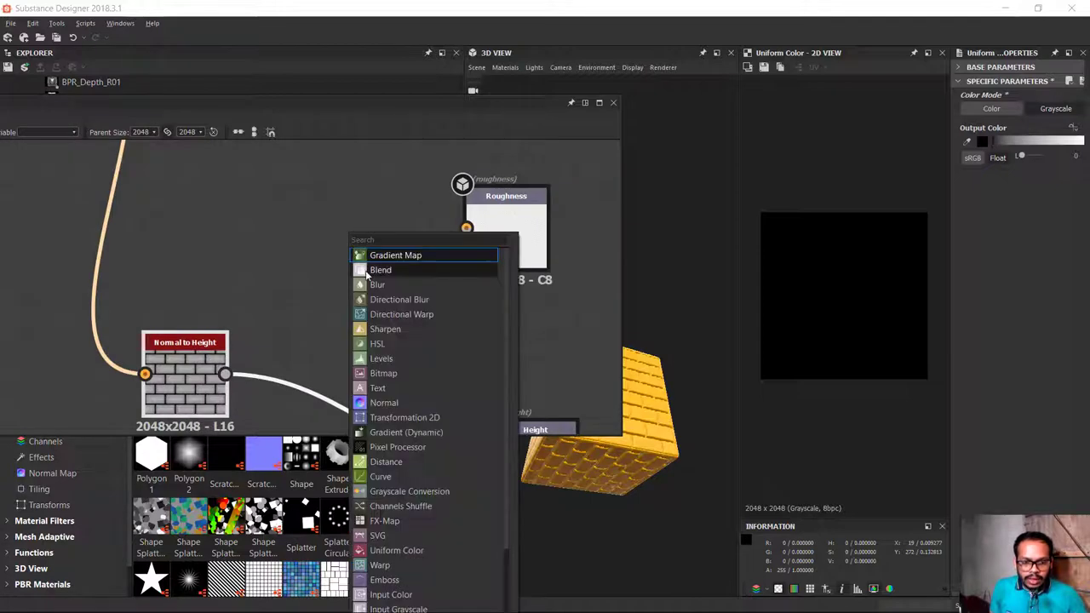
pyautogui.write('h')
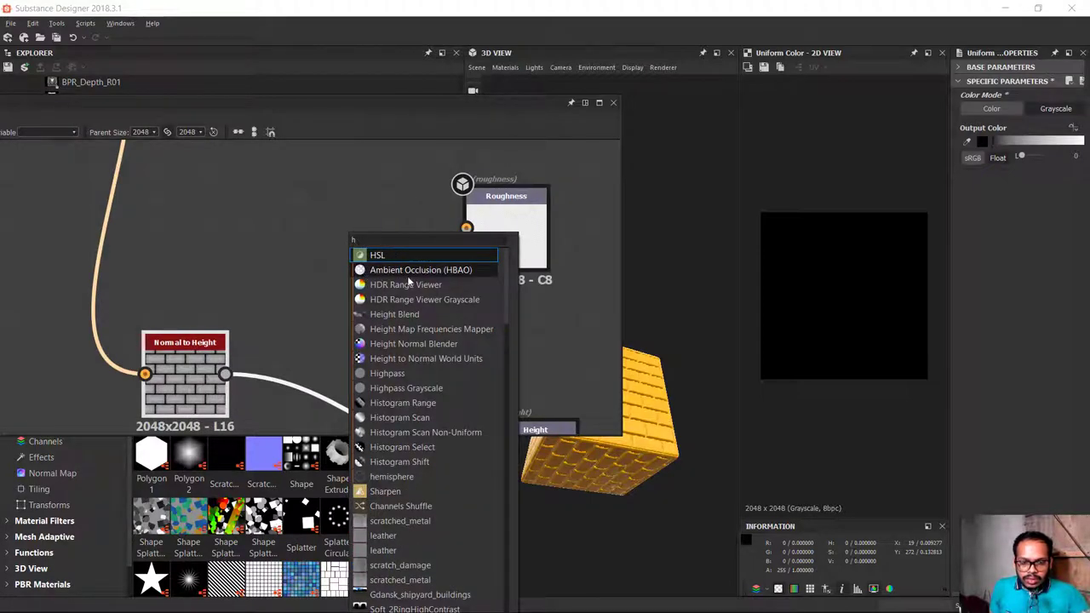
pyautogui.write('i')
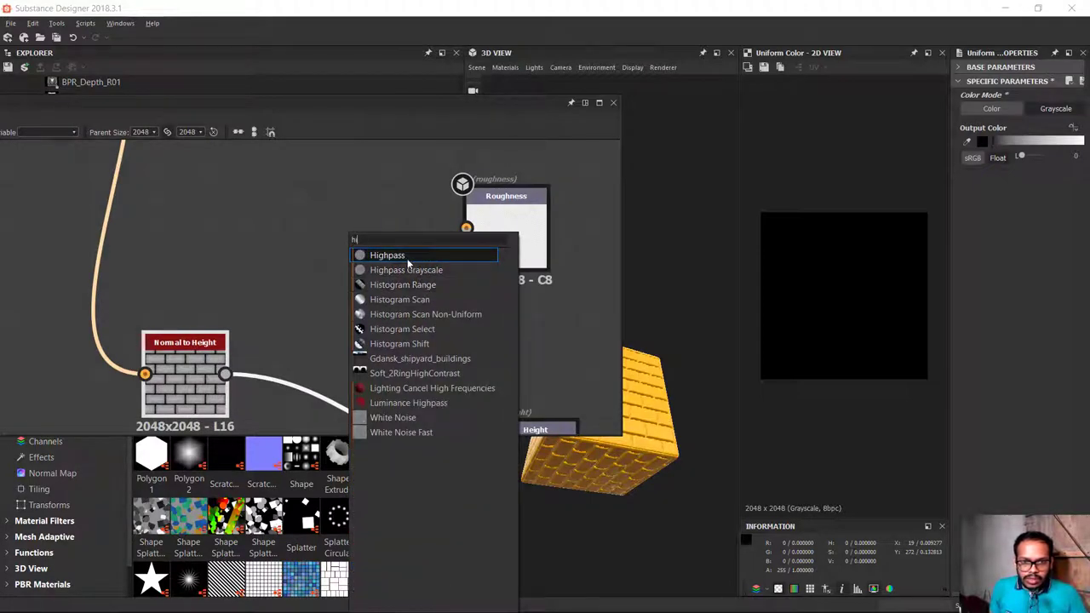
pyautogui.click(406, 258)
pyautogui.moveTo(330, 383); pyautogui.dragTo(331, 294)
pyautogui.moveTo(385, 436)
pyautogui.mouseDown(button='middle')
pyautogui.moveTo(367, 405)
pyautogui.moveTo(361, 484)
pyautogui.mouseUp(button='middle')
pyautogui.rightClick(330, 208)
pyautogui.click(296, 222)
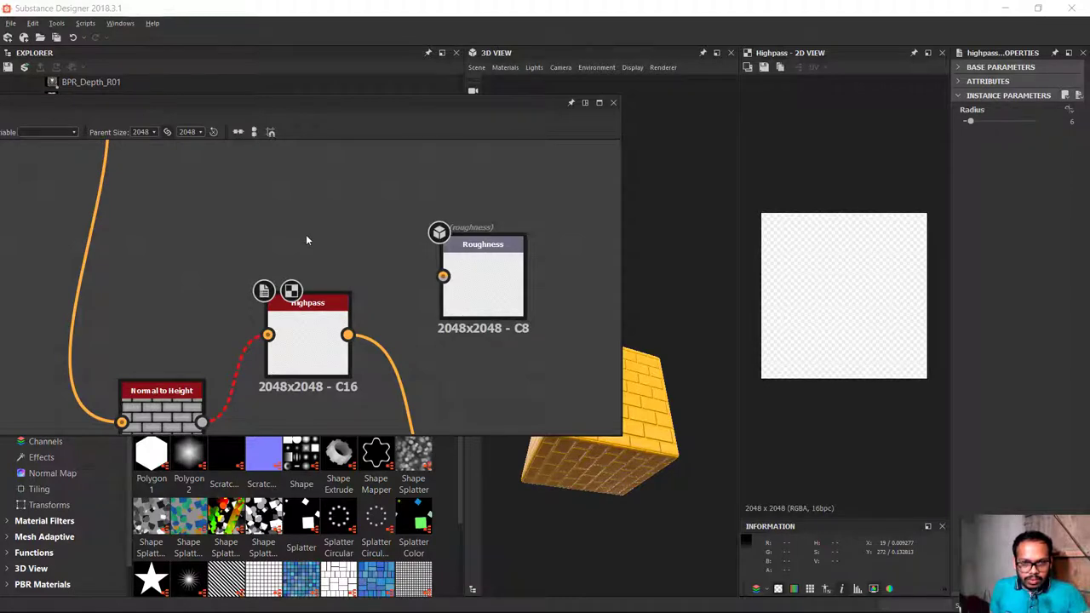
# Add a Histogram Scan node via the 'hi' search and move it up and right
pyautogui.rightClick(306, 240)
pyautogui.press('space')
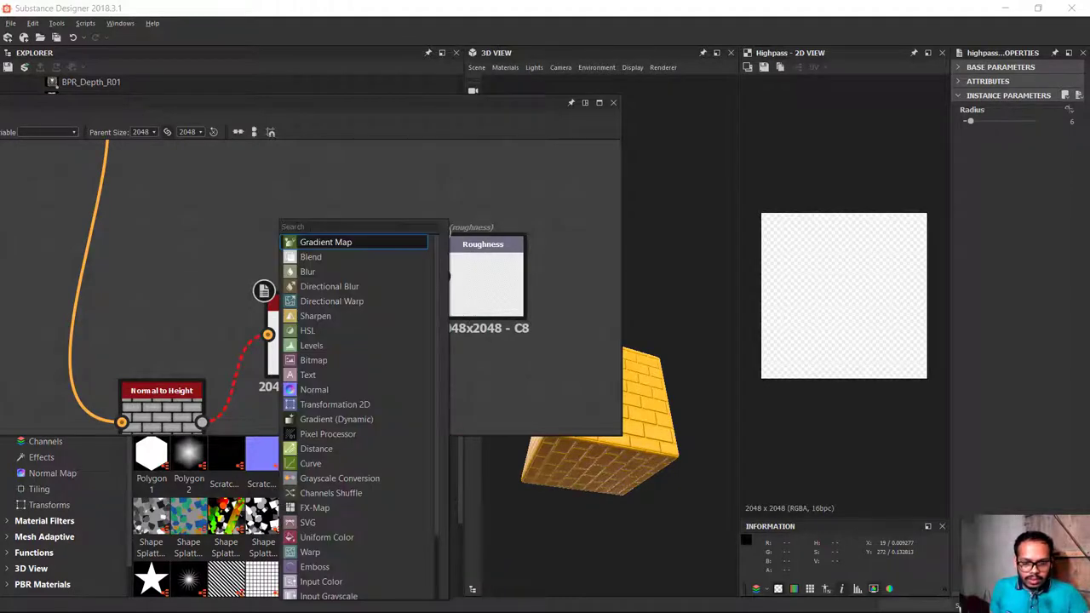
pyautogui.write('hi')
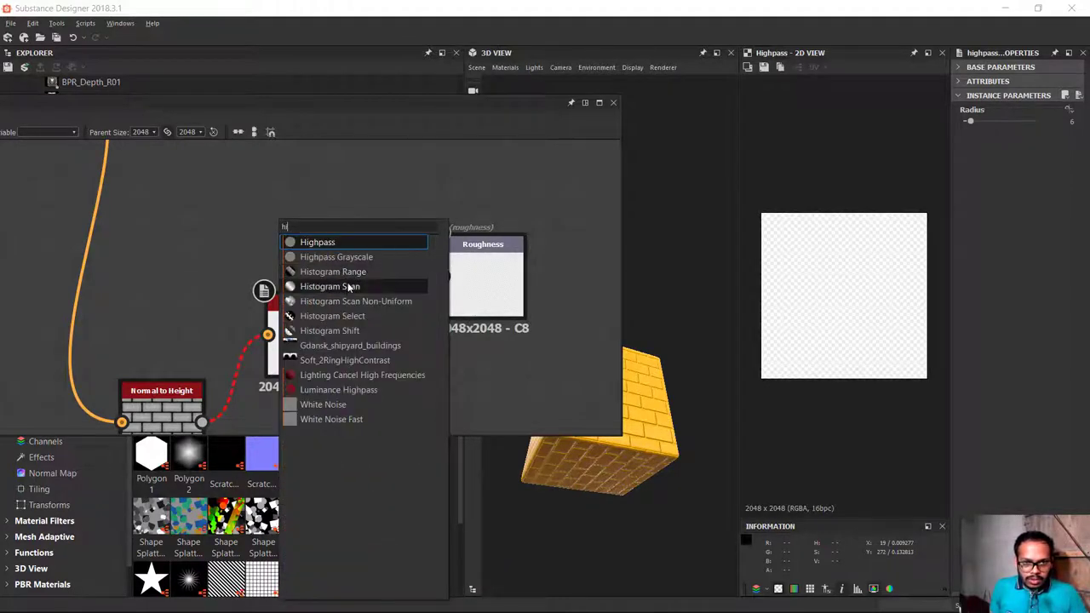
pyautogui.click(361, 286)
pyautogui.moveTo(281, 236); pyautogui.dragTo(315, 228)
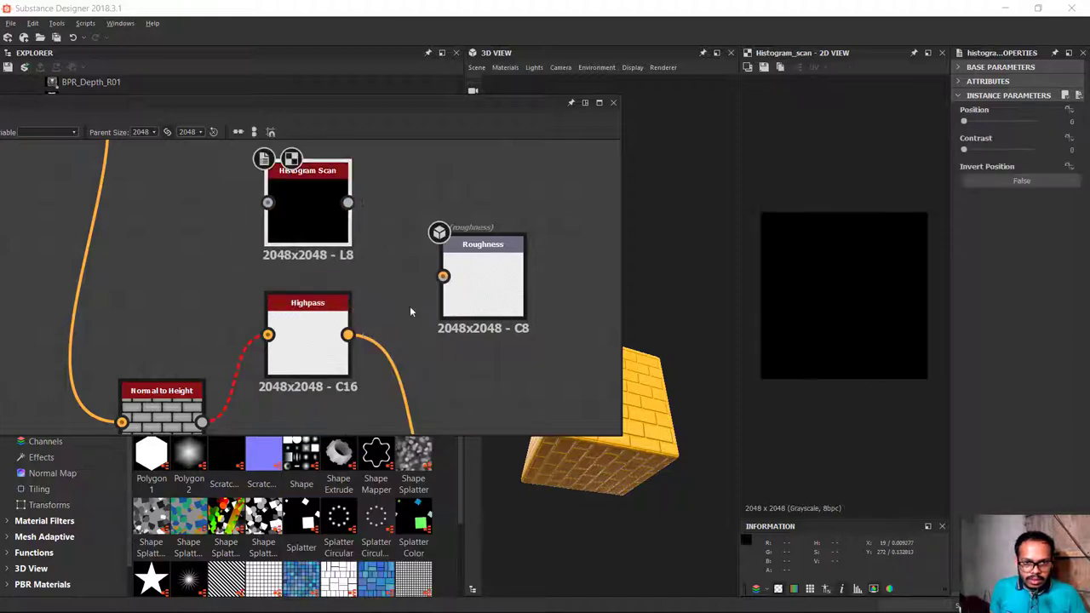
pyautogui.moveTo(362, 290); pyautogui.dragTo(397, 272, button='middle')
pyautogui.scroll(-2, 396, 272)
pyautogui.moveTo(408, 225); pyautogui.dragTo(423, 262, button='middle')
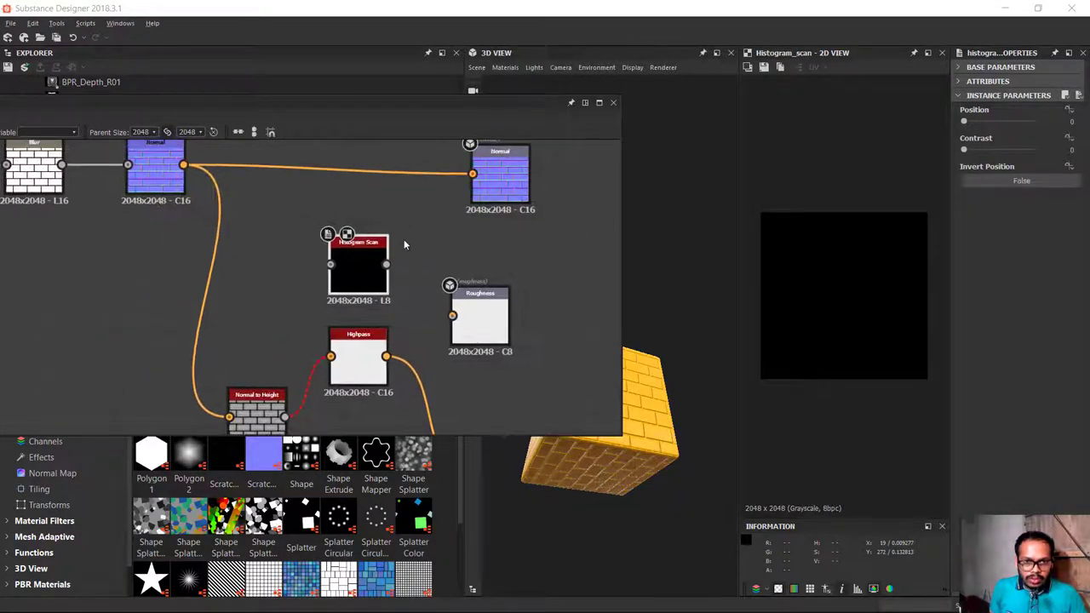
pyautogui.rightClick(424, 266)
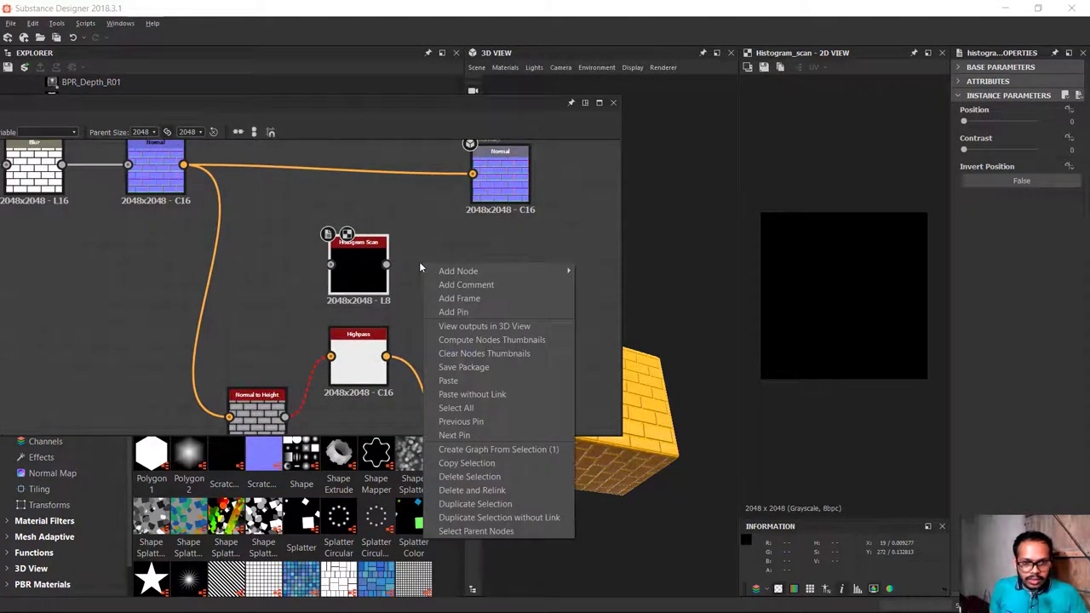
pyautogui.moveTo(458, 271)
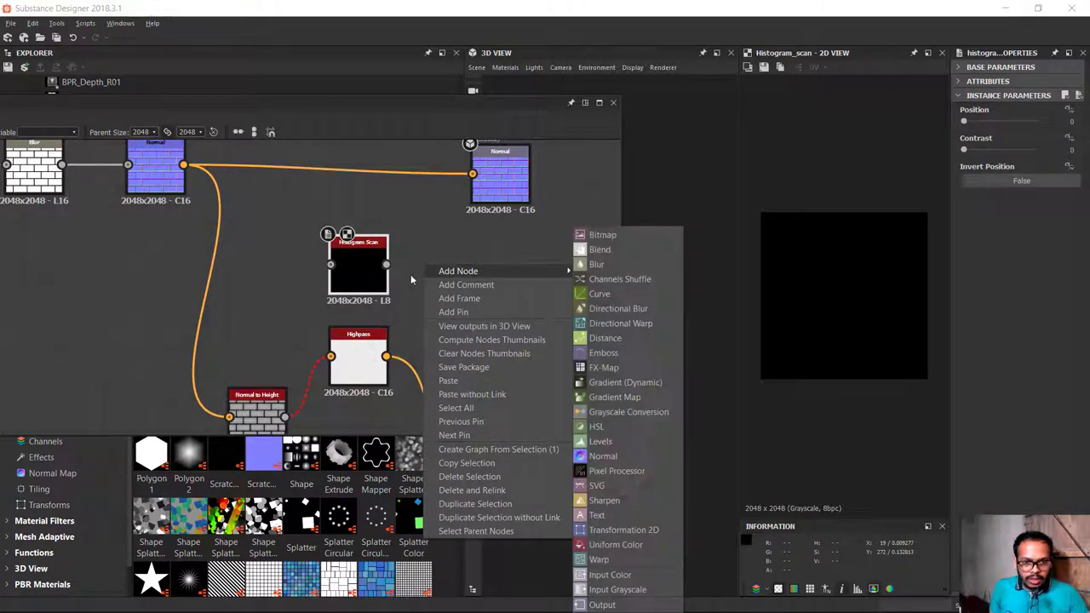
pyautogui.click(596, 457)
# Add a Levels node via the 'ev' search and place it between Histogram Scan and Roughness
pyautogui.press('space')
pyautogui.write('l')
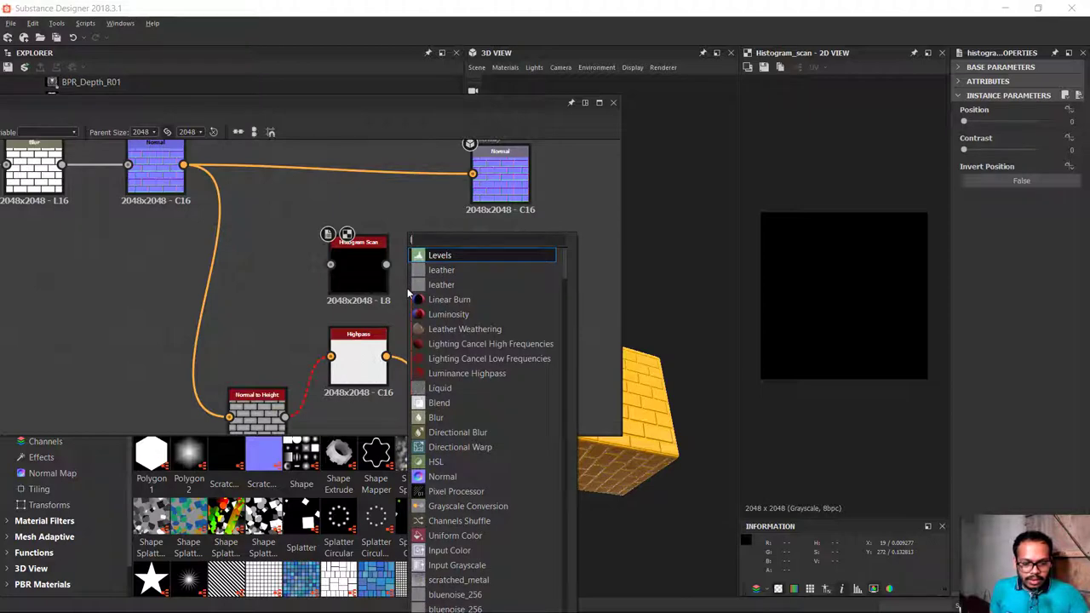
pyautogui.write('evel')
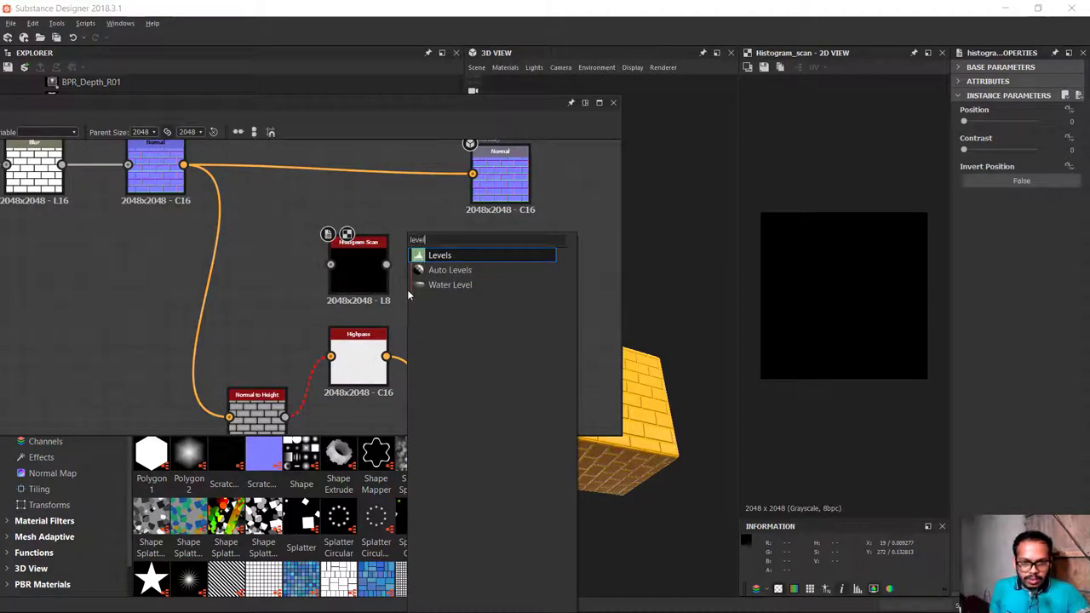
pyautogui.click(439, 255)
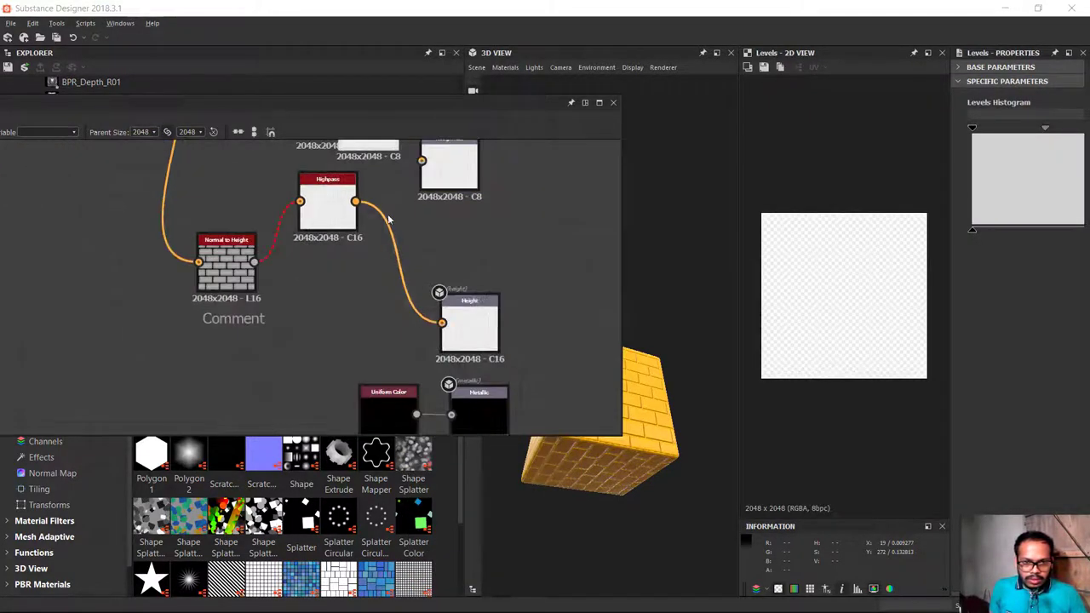
pyautogui.scroll(-2, 405, 284)
pyautogui.moveTo(388, 251)
pyautogui.mouseDown()
pyautogui.moveTo(175, 293)
pyautogui.moveTo(284, 232)
pyautogui.mouseUp()
pyautogui.scroll(2, 253, 308)
pyautogui.scroll(-2, 158, 319)
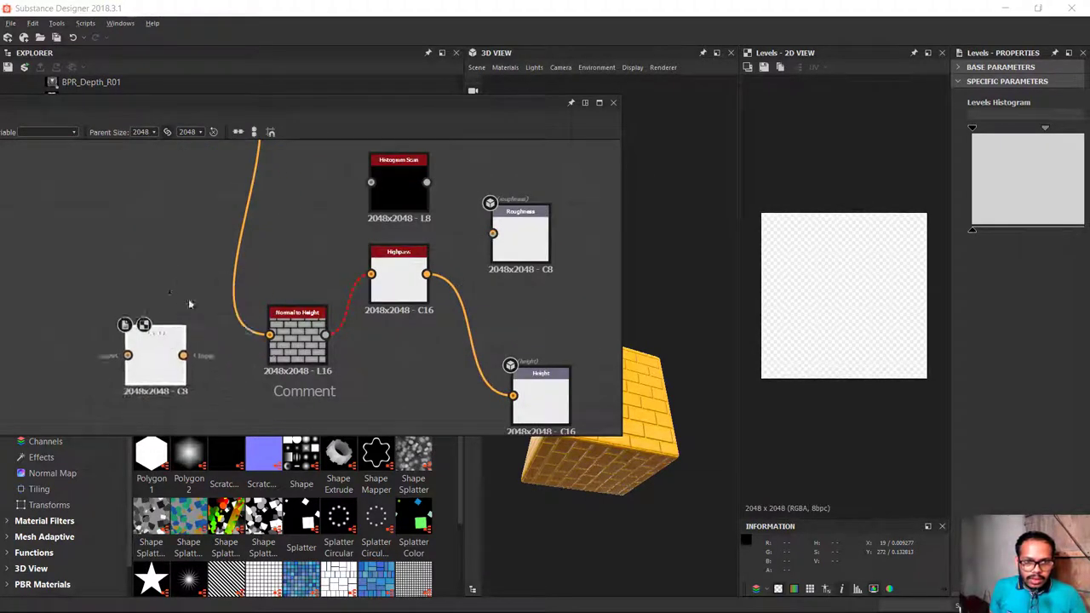
pyautogui.scroll(-2, 374, 259)
pyautogui.scroll(1, 380, 265)
pyautogui.scroll(1, 366, 271)
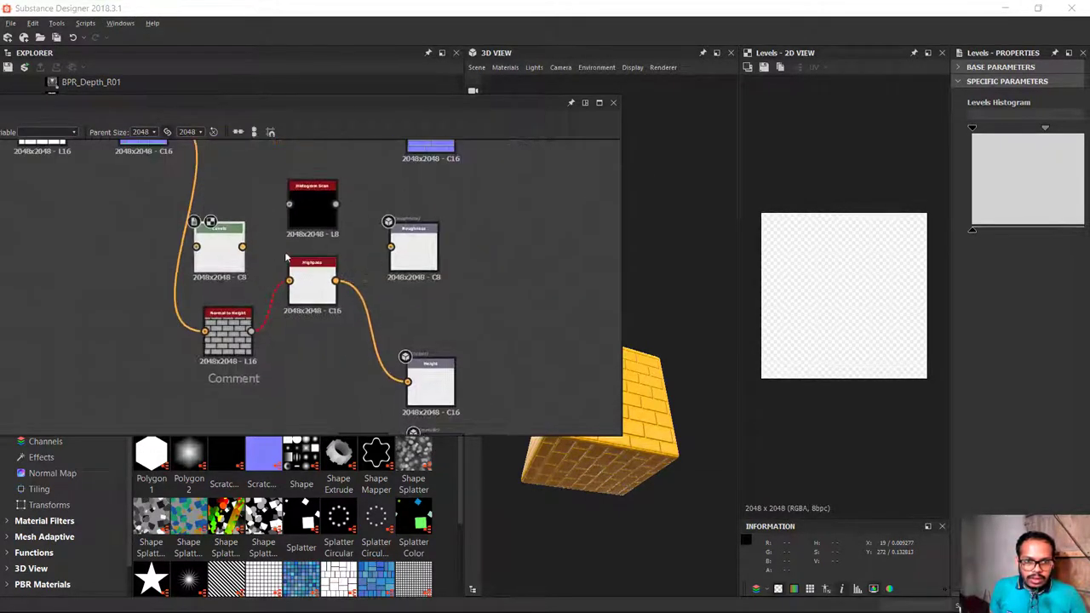
pyautogui.scroll(2, 349, 278)
pyautogui.moveTo(146, 268); pyautogui.dragTo(409, 232)
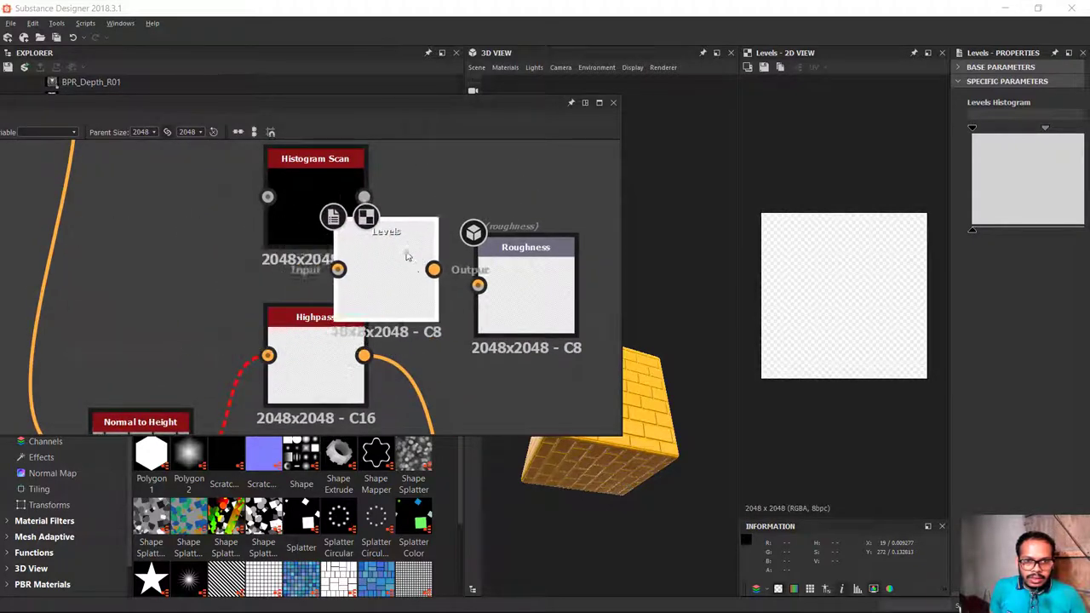
# Shift the Roughness output and Levels node further right
pyautogui.moveTo(516, 309); pyautogui.dragTo(395, 260, button='middle')
pyautogui.moveTo(395, 259); pyautogui.dragTo(566, 255)
pyautogui.moveTo(272, 255); pyautogui.dragTo(345, 256)
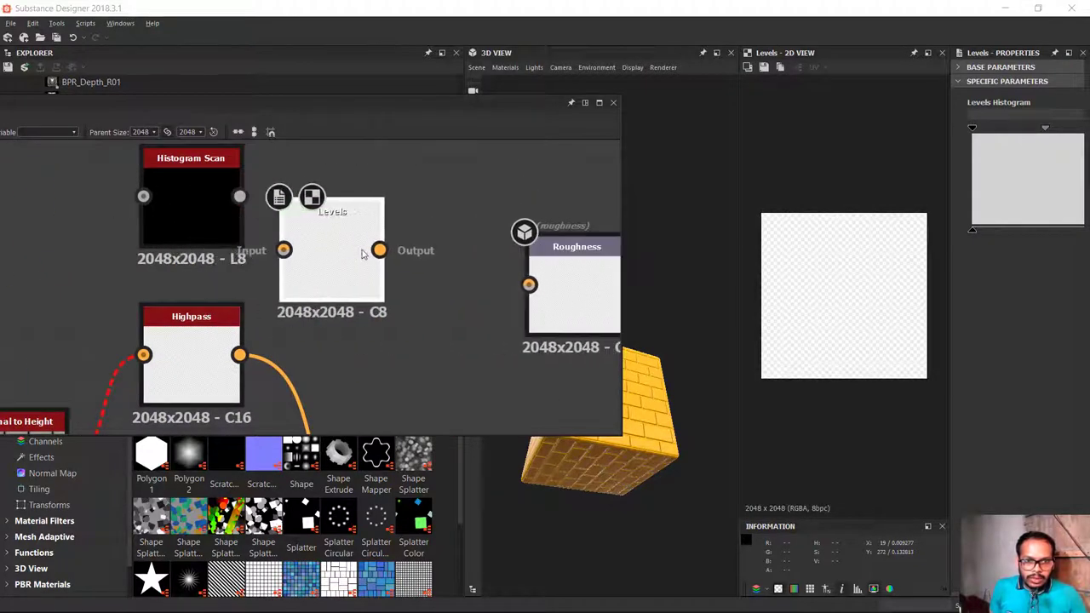
pyautogui.moveTo(316, 331)
pyautogui.mouseDown(button='middle')
pyautogui.moveTo(389, 263)
pyautogui.moveTo(384, 352)
pyautogui.mouseUp(button='middle')
pyautogui.scroll(-2, 407, 261)
pyautogui.scroll(1, 407, 261)
pyautogui.scroll(-2, 352, 287)
pyautogui.scroll(-1, 418, 278)
pyautogui.scroll(1, 417, 277)
# Review the node chain and dock the floating graph window back into the layout
pyautogui.moveTo(425, 306); pyautogui.dragTo(441, 250, button='middle')
pyautogui.scroll(1, 441, 250)
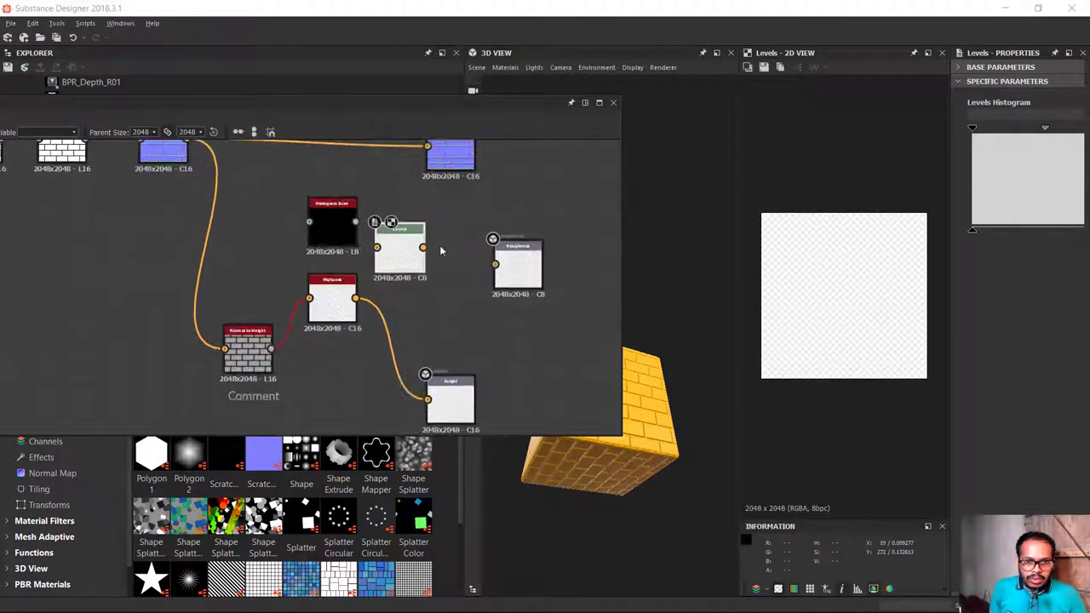
pyautogui.scroll(-1, 296, 354)
pyautogui.moveTo(296, 355); pyautogui.dragTo(297, 373, button='middle')
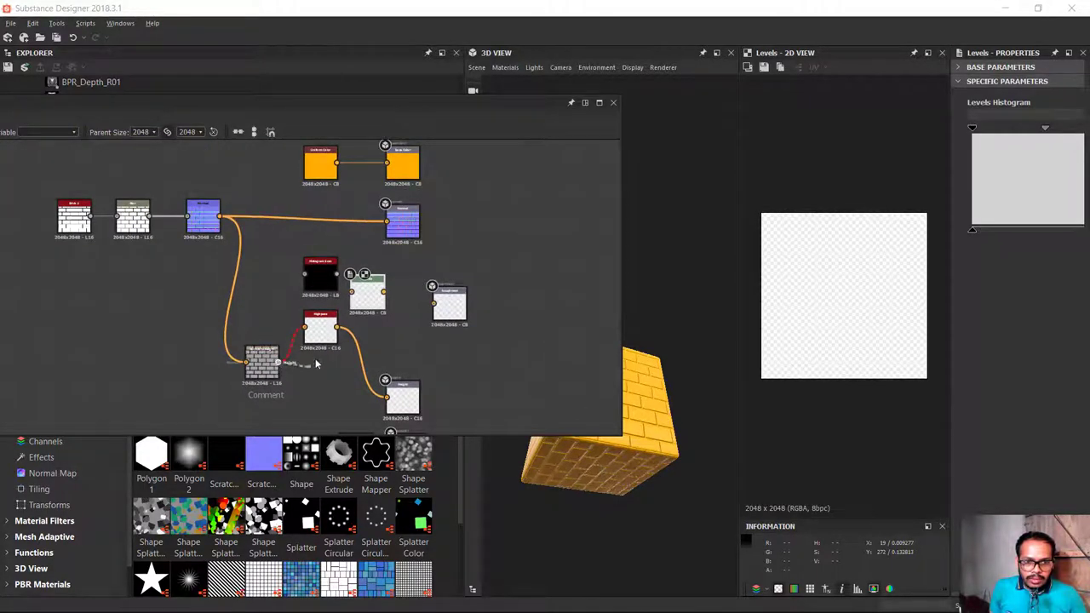
pyautogui.click(585, 102)
pyautogui.moveTo(676, 200); pyautogui.dragTo(584, 201, button='middle')
pyautogui.scroll(-2, 596, 202)
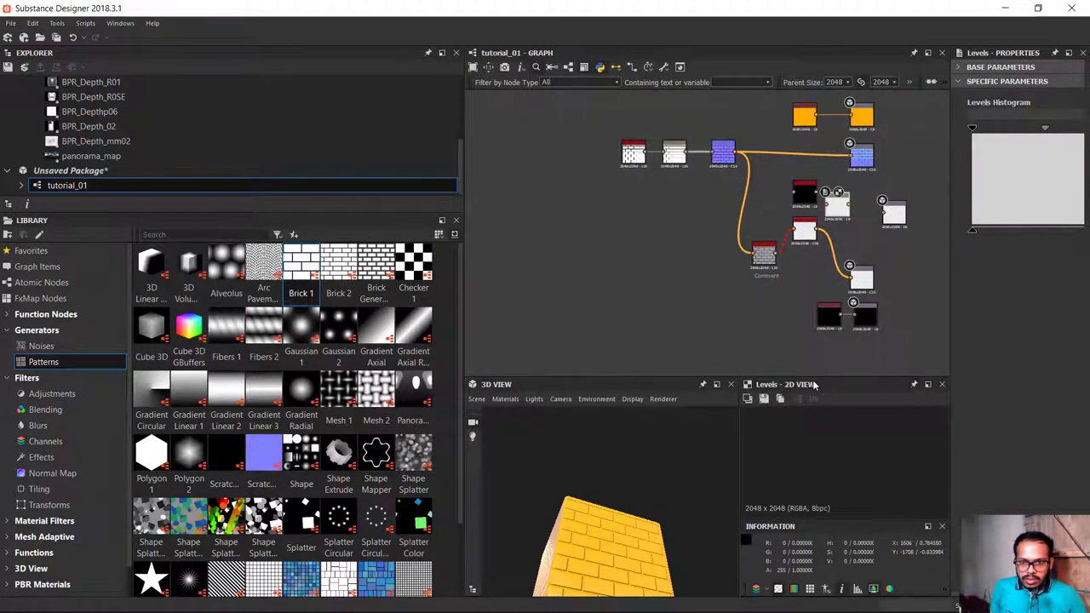
# Narrow the Library panel and enlarge the 3D and 2D view panels
pyautogui.moveTo(464, 281); pyautogui.dragTo(276, 281)
pyautogui.moveTo(836, 376); pyautogui.dragTo(836, 269)
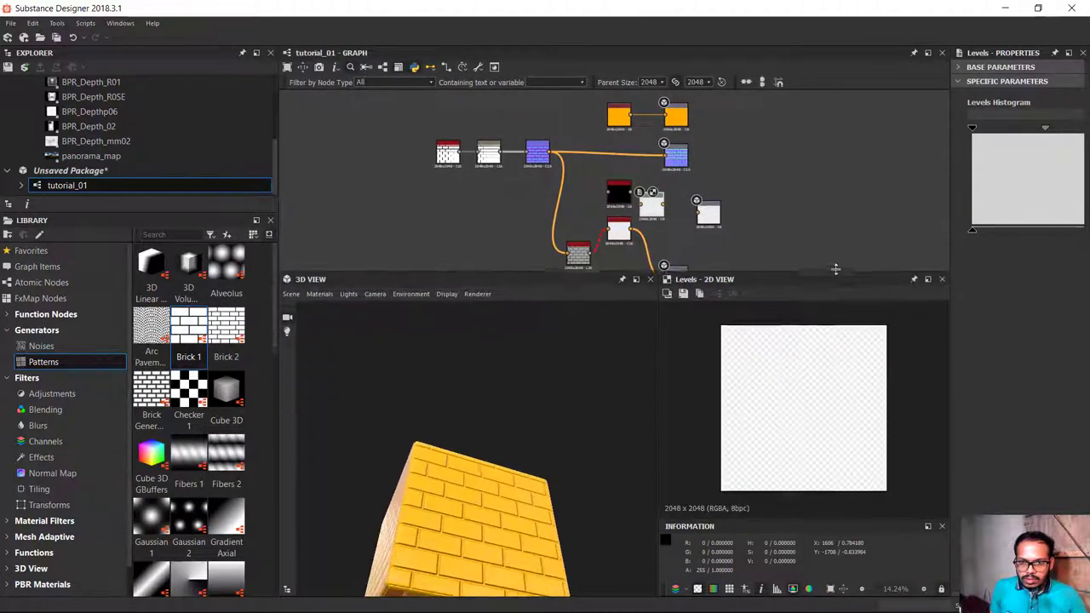
pyautogui.scroll(3, 782, 425)
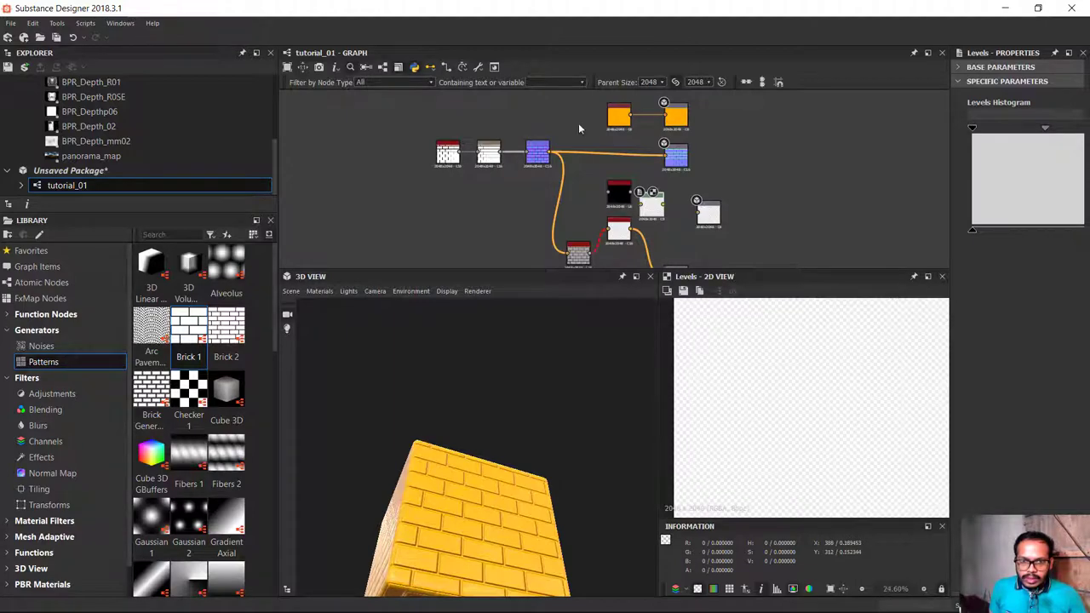
pyautogui.scroll(3, 578, 122)
pyautogui.moveTo(557, 264)
pyautogui.mouseDown(button='middle')
pyautogui.moveTo(645, 236)
pyautogui.moveTo(577, 162)
pyautogui.mouseUp(button='middle')
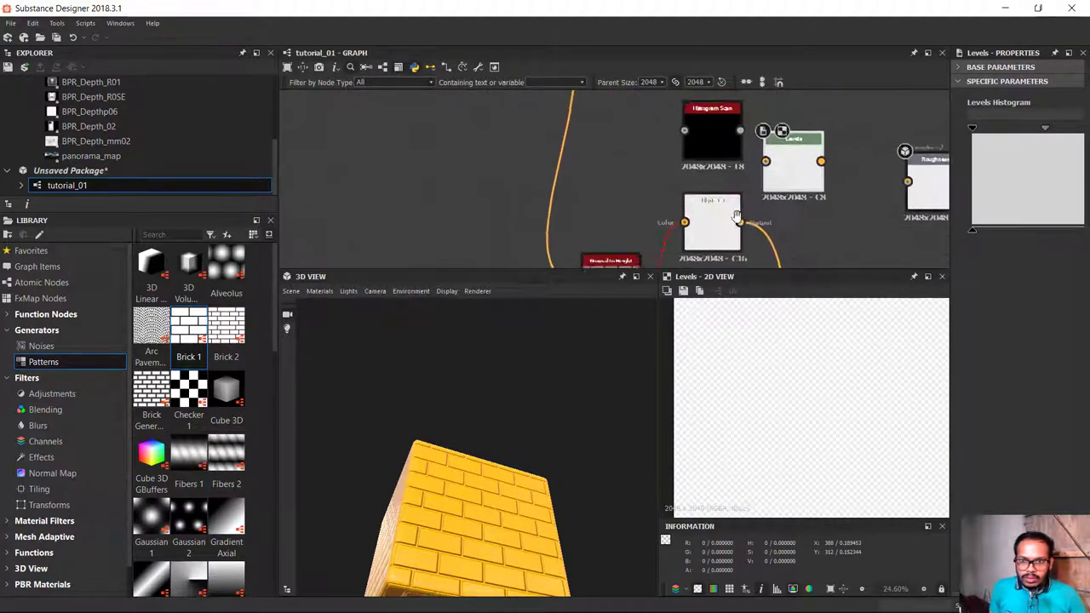
pyautogui.moveTo(718, 159)
pyautogui.mouseDown(button='middle')
pyautogui.moveTo(718, 242)
pyautogui.moveTo(653, 117)
pyautogui.mouseUp(button='middle')
# Nudge the Highpass node up slightly and return the view to Histogram Scan and Levels
pyautogui.scroll(2, 726, 208)
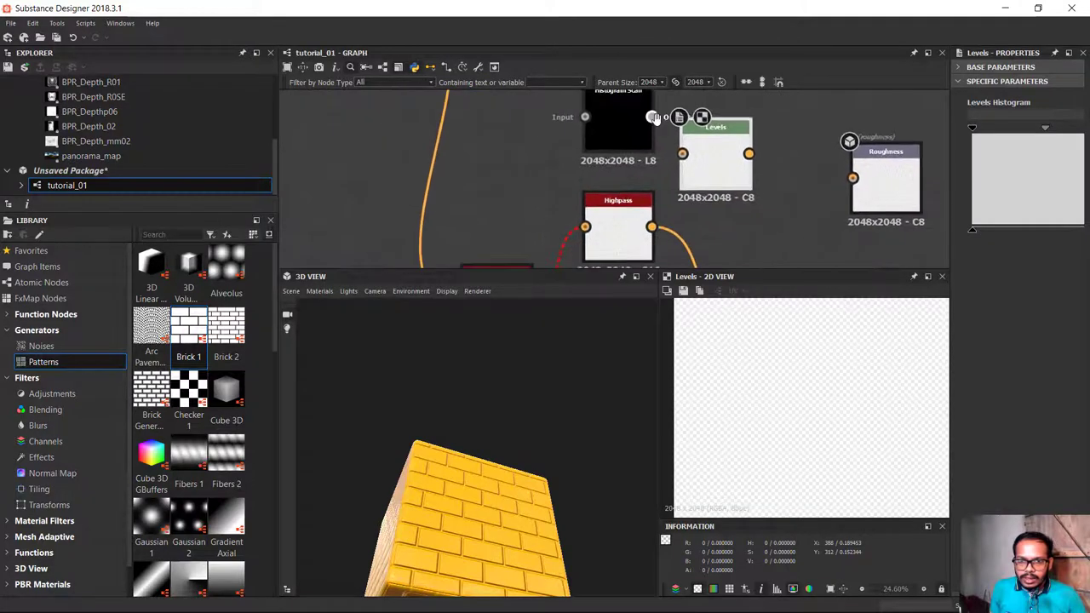
pyautogui.scroll(-1, 653, 116)
pyautogui.scroll(-1, 613, 194)
pyautogui.scroll(2, 526, 180)
pyautogui.scroll(-2, 639, 234)
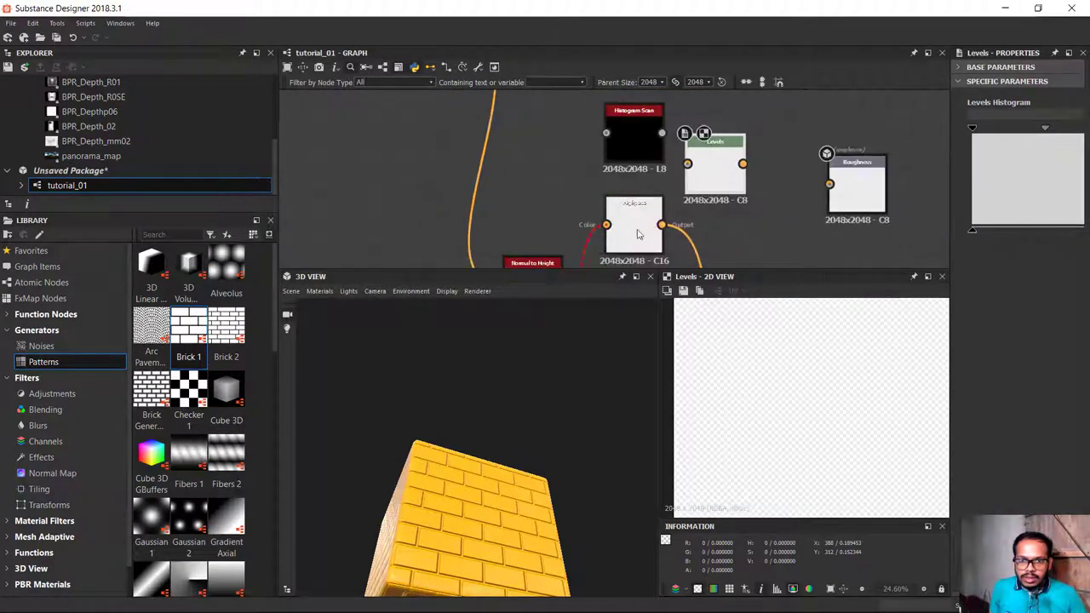
pyautogui.moveTo(638, 234); pyautogui.dragTo(625, 209)
pyautogui.moveTo(613, 260); pyautogui.dragTo(824, 277)
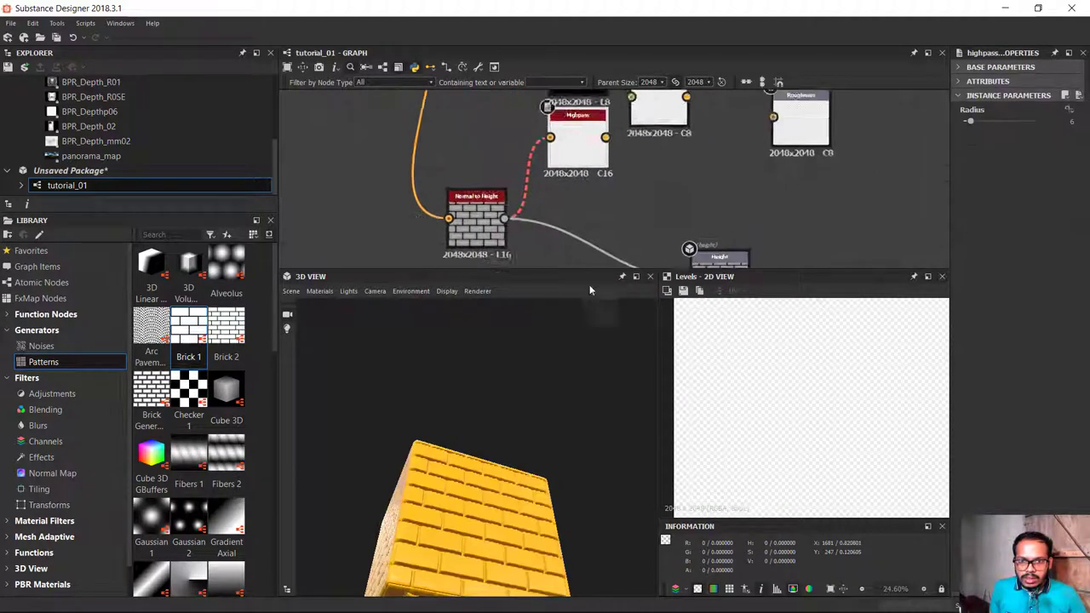
pyautogui.moveTo(519, 104); pyautogui.dragTo(573, 204, button='middle')
pyautogui.scroll(1, 558, 170)
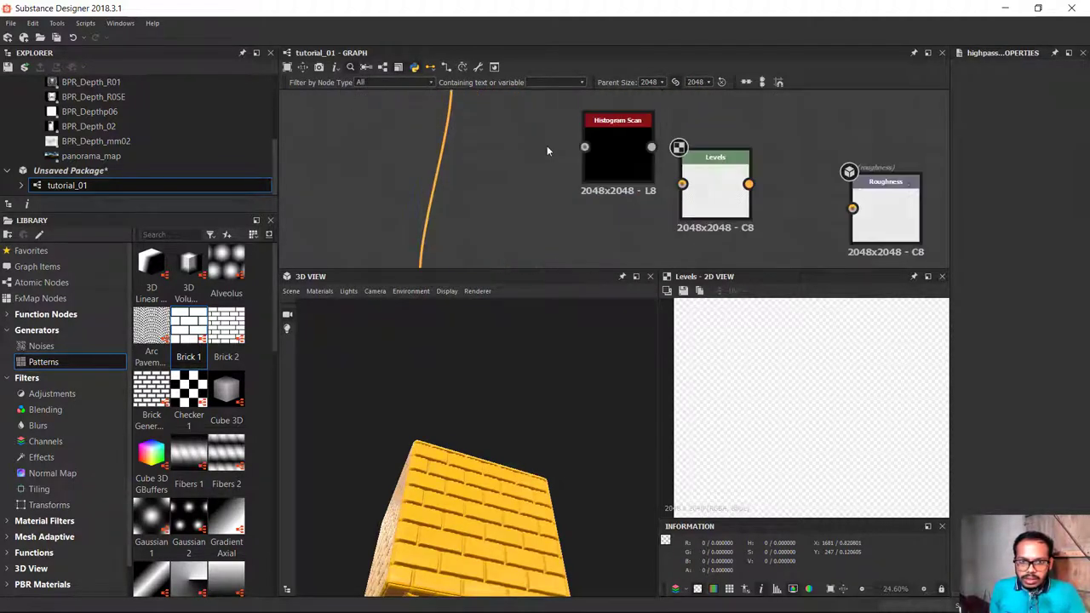
pyautogui.scroll(2, 547, 146)
# Zoom in on and select the Histogram Scan node
pyautogui.rightClick(523, 249)
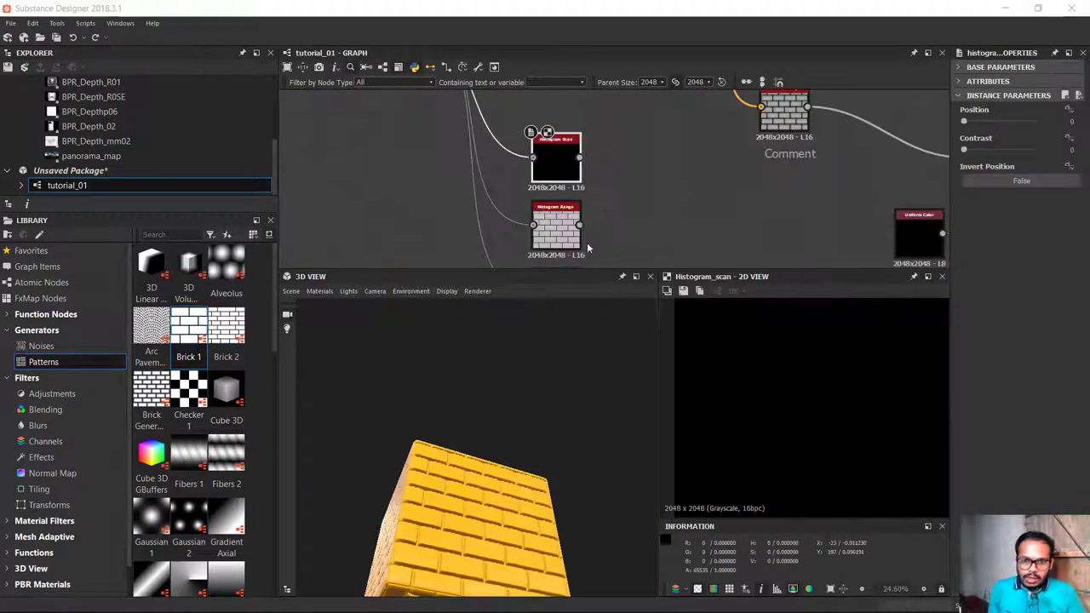
pyautogui.scroll(-1, 587, 247)
pyautogui.scroll(1, 613, 190)
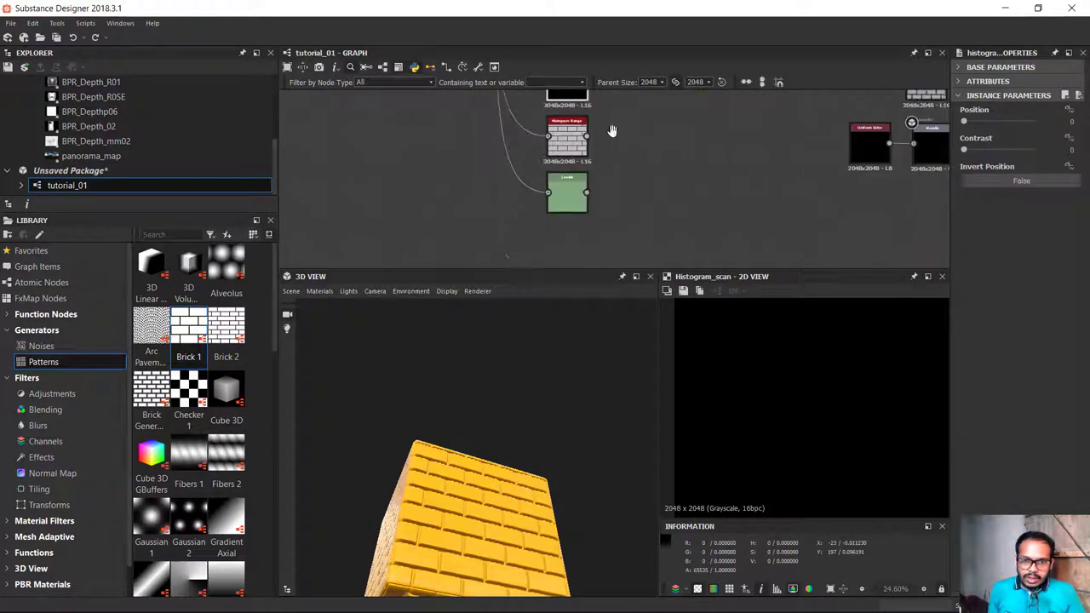
pyautogui.scroll(3, 579, 171)
pyautogui.moveTo(526, 107); pyautogui.dragTo(543, 192, button='middle')
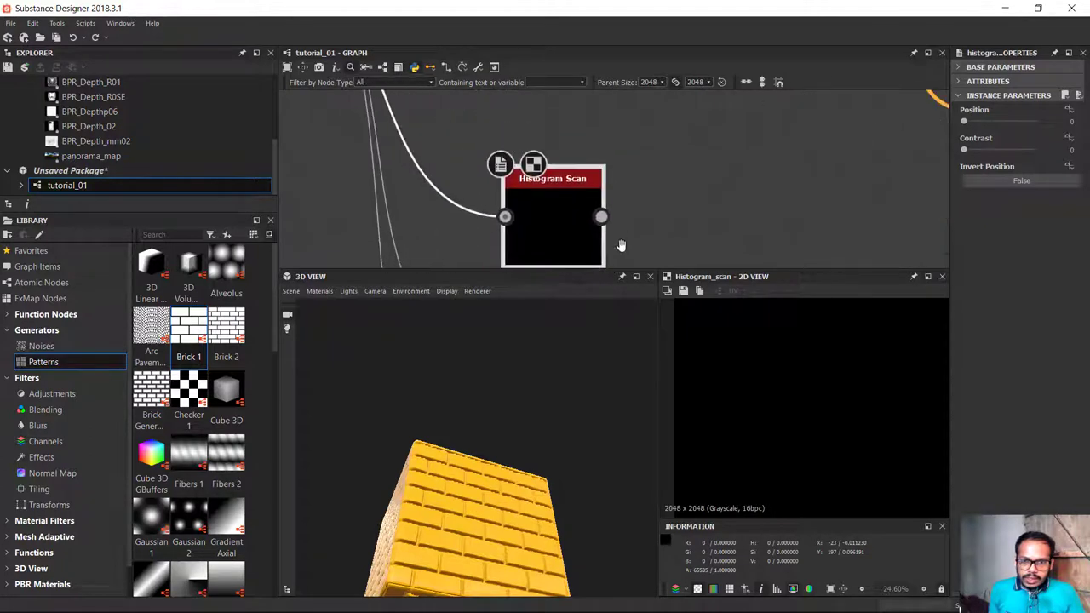
pyautogui.moveTo(652, 205); pyautogui.dragTo(647, 181, button='middle')
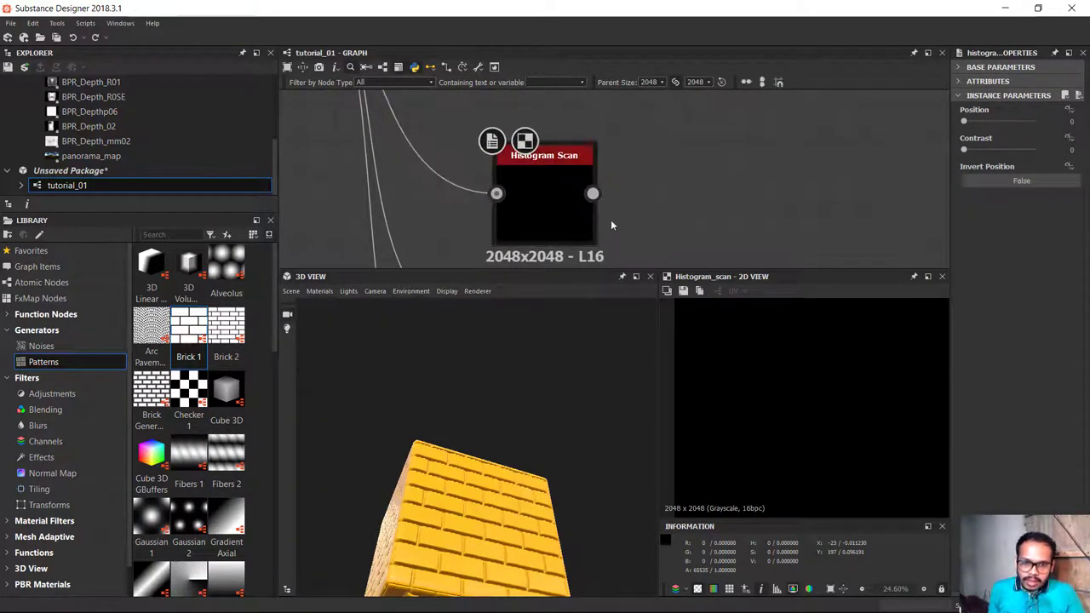
pyautogui.moveTo(628, 223); pyautogui.dragTo(466, 126)
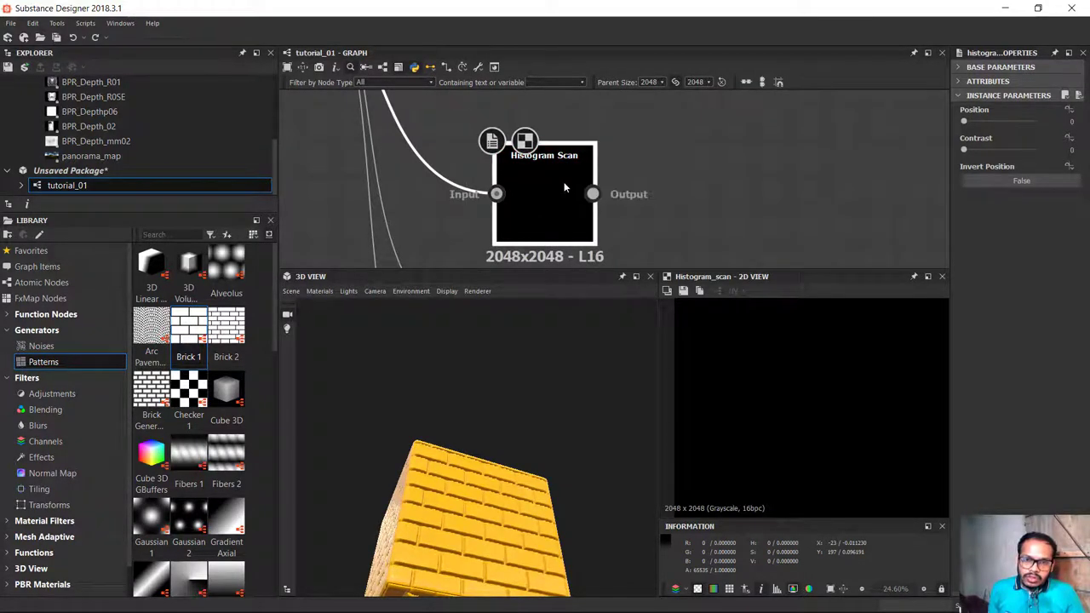
# Move Brick 1 level with Histogram Scan and frame both nodes together
pyautogui.scroll(-3, 554, 160)
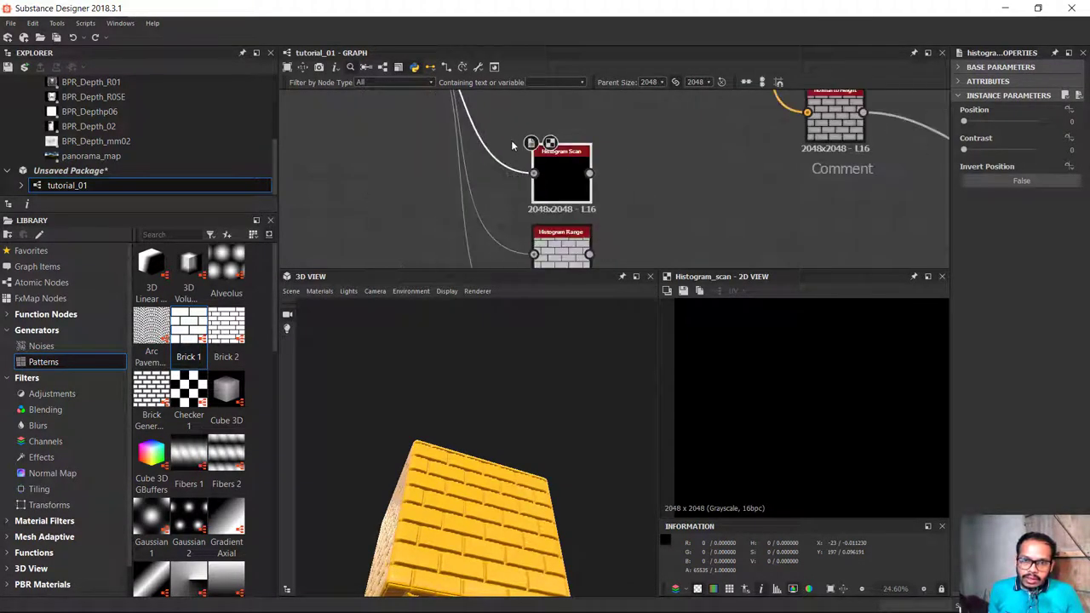
pyautogui.moveTo(420, 89); pyautogui.dragTo(463, 139, button='middle')
pyautogui.moveTo(432, 137); pyautogui.dragTo(474, 240)
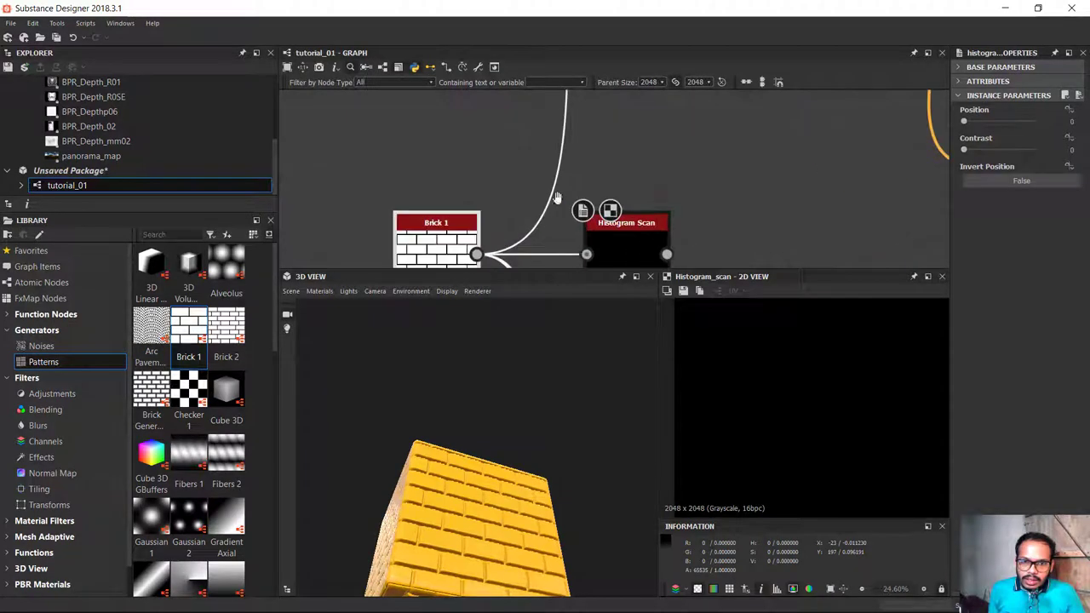
pyautogui.scroll(3, 376, 195)
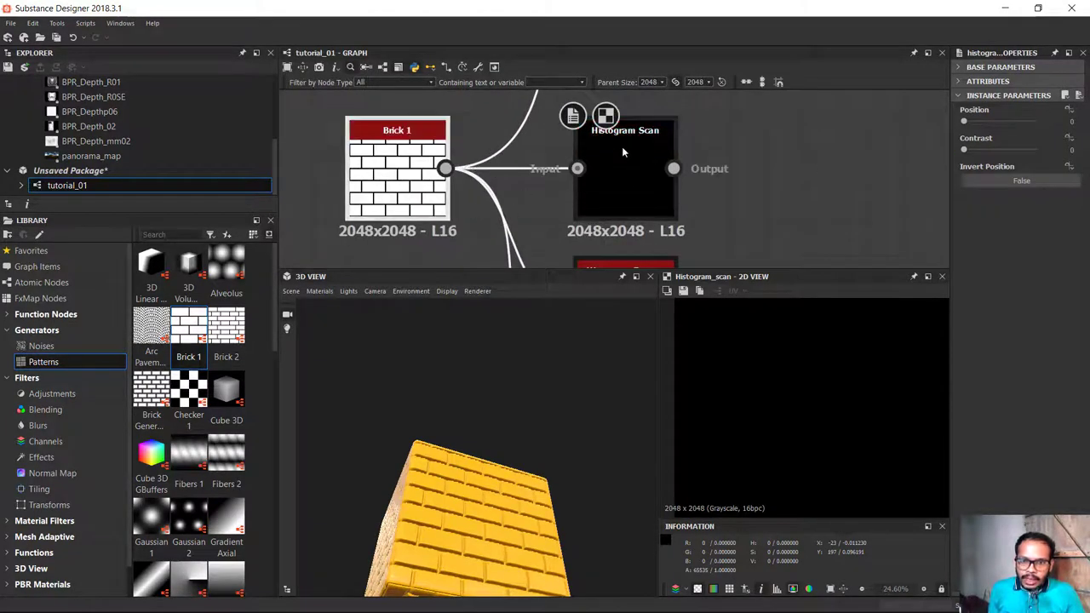
pyautogui.scroll(2, 621, 146)
pyautogui.moveTo(406, 200); pyautogui.dragTo(506, 226, button='middle')
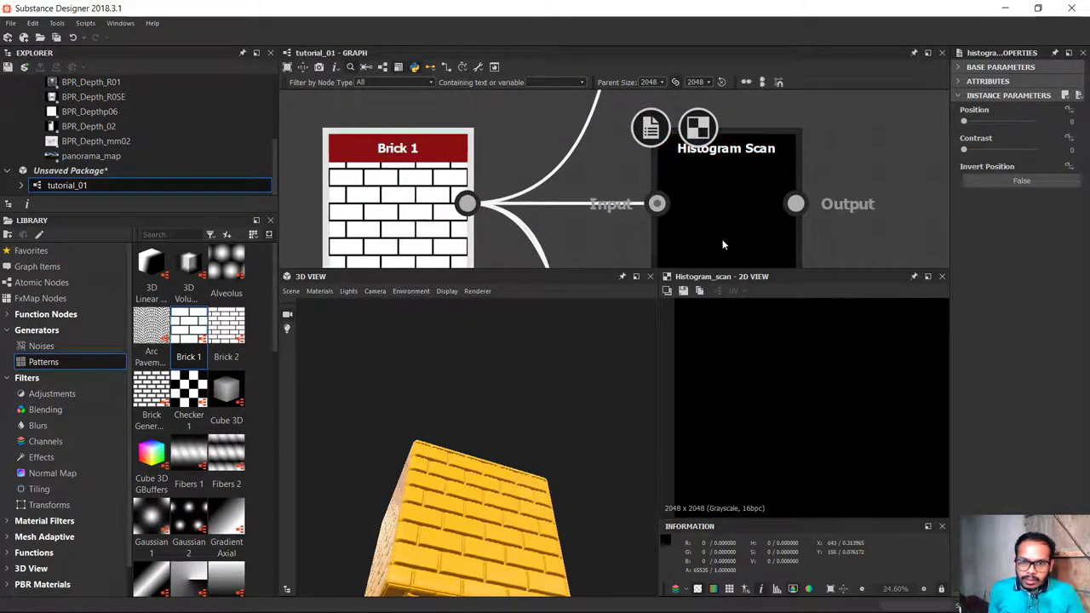
# Test the Histogram Scan Position slider, then set Position back to 0 for a black output
pyautogui.click(758, 228)
pyautogui.moveTo(971, 125); pyautogui.dragTo(967, 131)
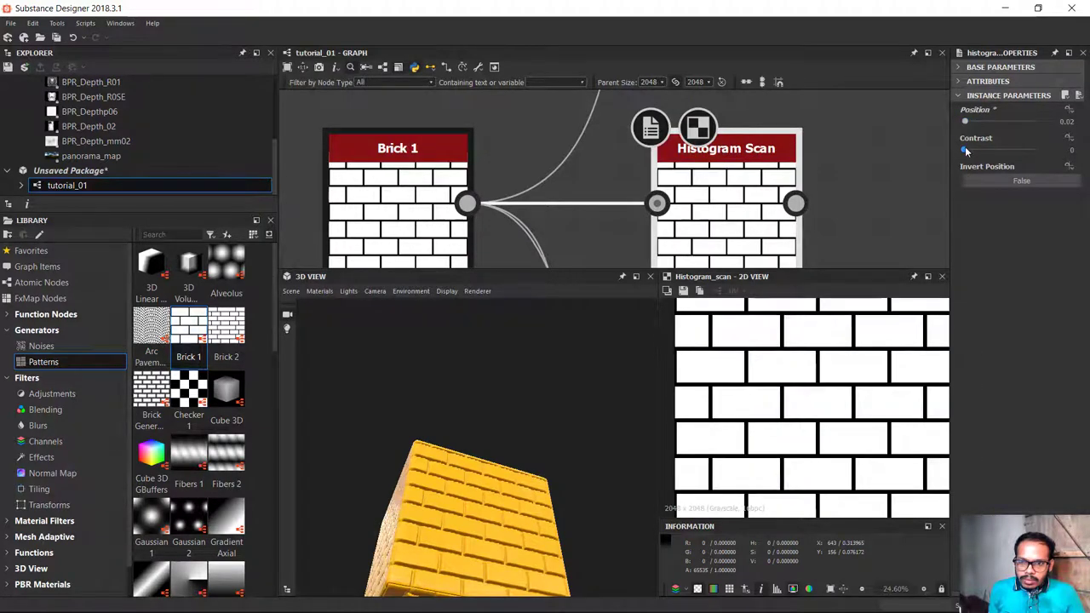
pyautogui.moveTo(836, 140); pyautogui.dragTo(763, 130, button='middle')
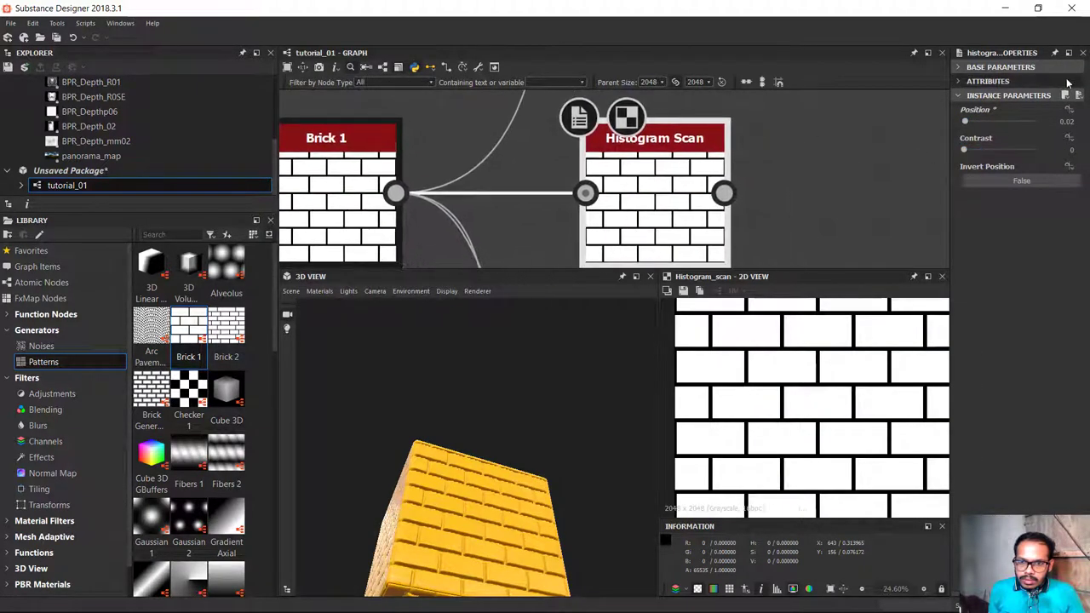
pyautogui.moveTo(958, 137); pyautogui.dragTo(941, 138)
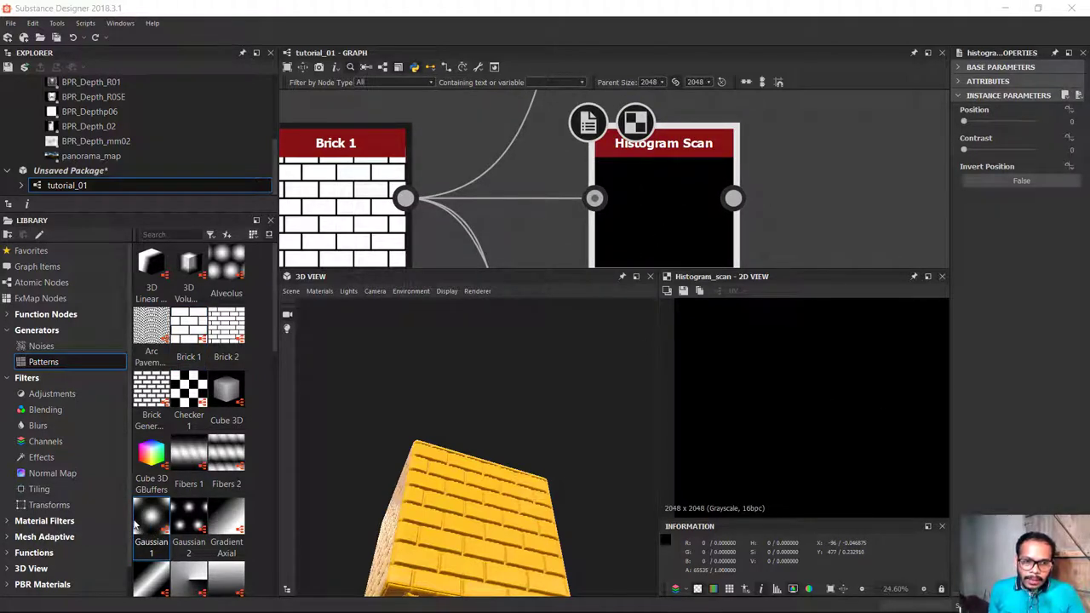
# Add a Gaussian 1 node from the Library and link it into Histogram Scan's Input
pyautogui.moveTo(147, 524); pyautogui.dragTo(349, 120)
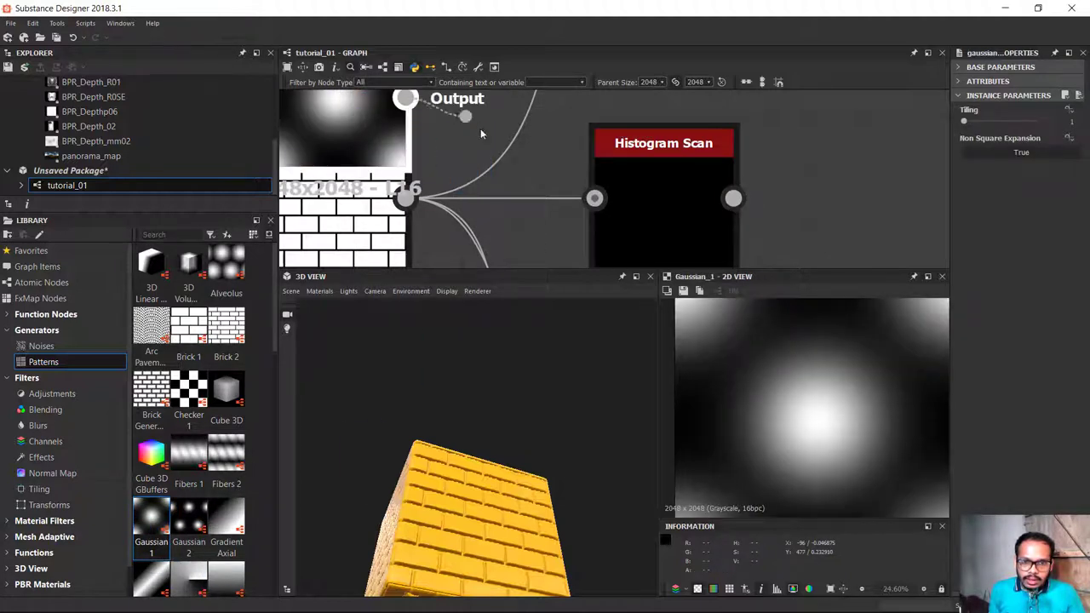
pyautogui.moveTo(405, 98); pyautogui.dragTo(593, 195)
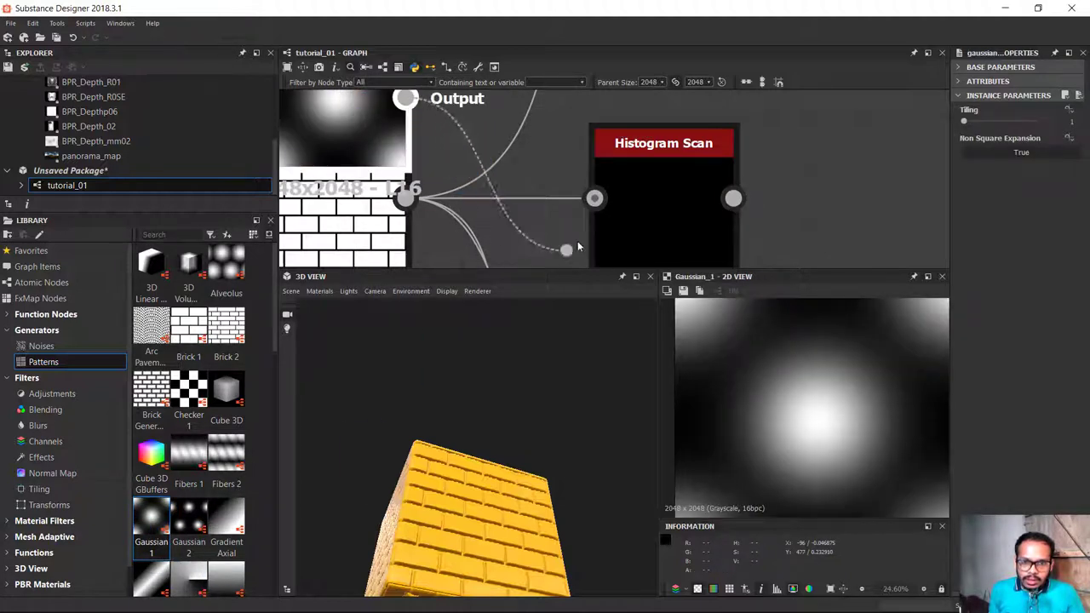
pyautogui.doubleClick(617, 175)
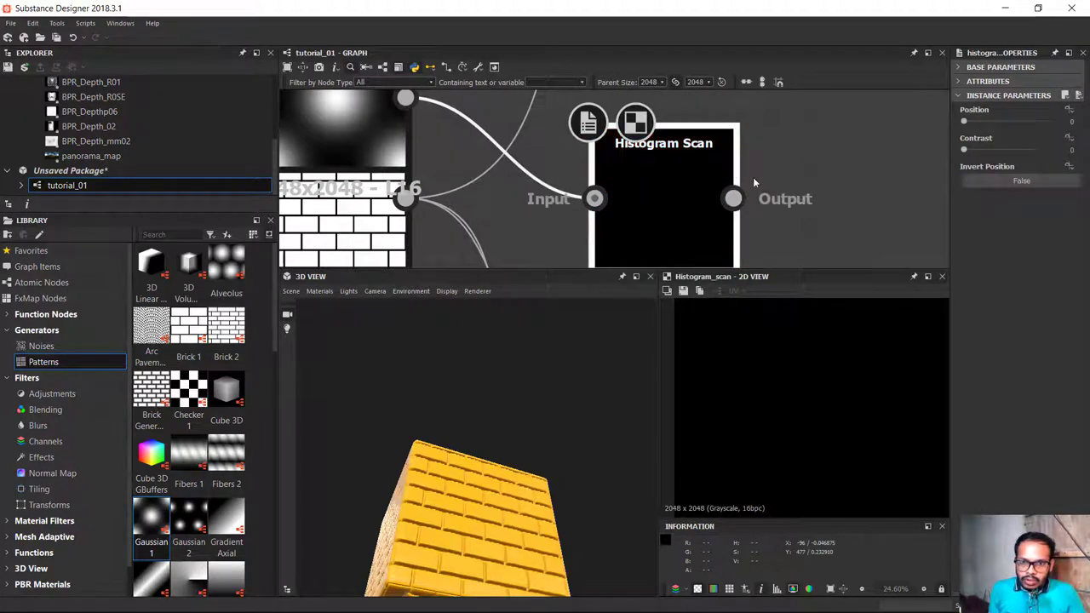
# Raise the Histogram Scan Position to 0.12 for a single soft white spot
pyautogui.moveTo(773, 175); pyautogui.dragTo(807, 159, button='middle')
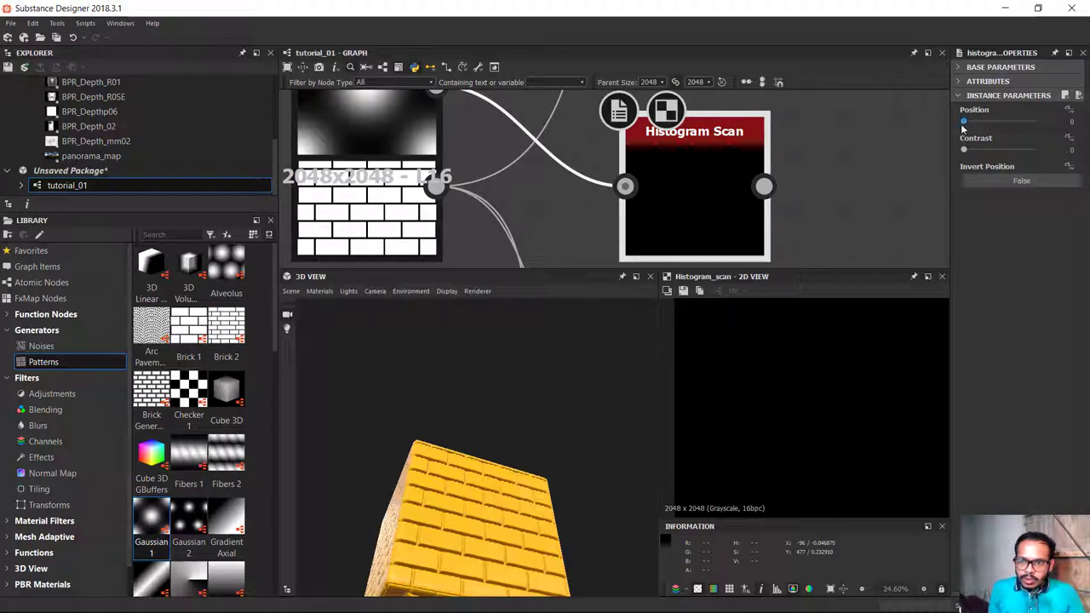
pyautogui.moveTo(963, 122)
pyautogui.mouseDown()
pyautogui.moveTo(1016, 137)
pyautogui.moveTo(932, 151)
pyautogui.mouseUp()
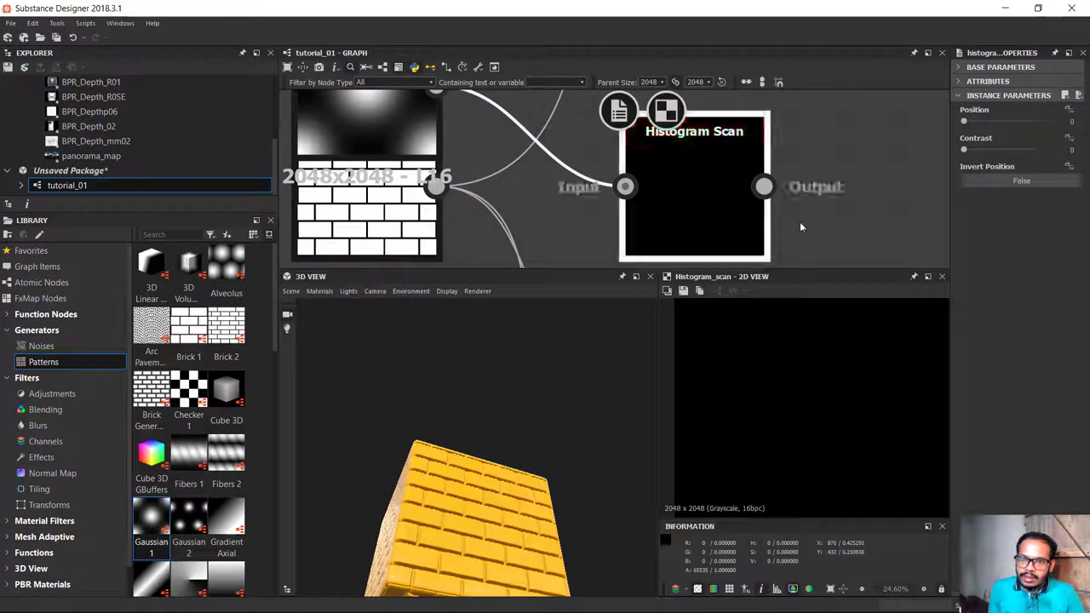
pyautogui.moveTo(966, 122)
pyautogui.mouseDown()
pyautogui.moveTo(1002, 122)
pyautogui.moveTo(1006, 140)
pyautogui.moveTo(963, 150)
pyautogui.moveTo(1022, 138)
pyautogui.moveTo(1002, 142)
pyautogui.moveTo(1018, 149)
pyautogui.moveTo(971, 151)
pyautogui.mouseUp()
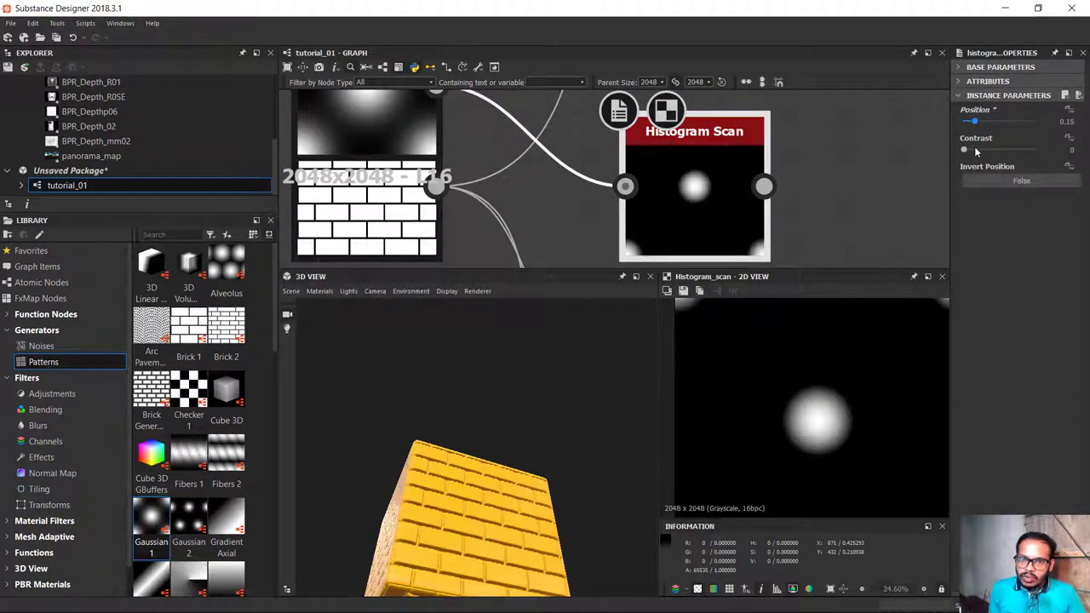
pyautogui.scroll(-2, 762, 203)
pyautogui.scroll(-1, 762, 203)
pyautogui.scroll(-1, 762, 203)
pyautogui.moveTo(762, 206)
pyautogui.mouseDown(button='middle')
pyautogui.moveTo(691, 154)
pyautogui.moveTo(689, 225)
pyautogui.mouseUp(button='middle')
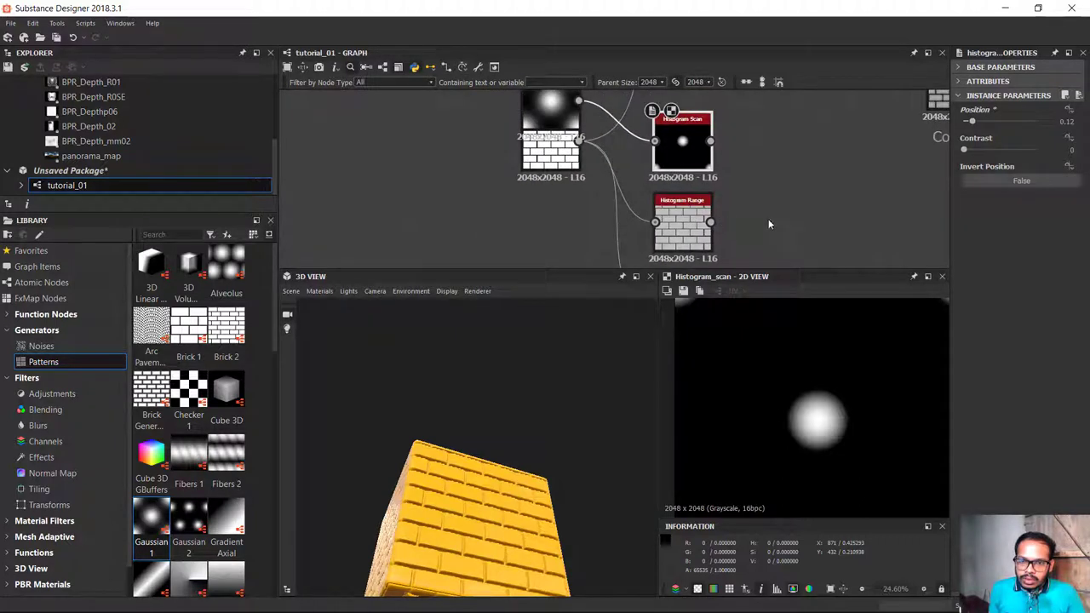
# Move Histogram Range and Levels right of Histogram Scan, with Gaussian 1 clear of Brick 1
pyautogui.moveTo(768, 224)
pyautogui.mouseDown(button='middle')
pyautogui.moveTo(758, 181)
pyautogui.moveTo(743, 231)
pyautogui.mouseUp(button='middle')
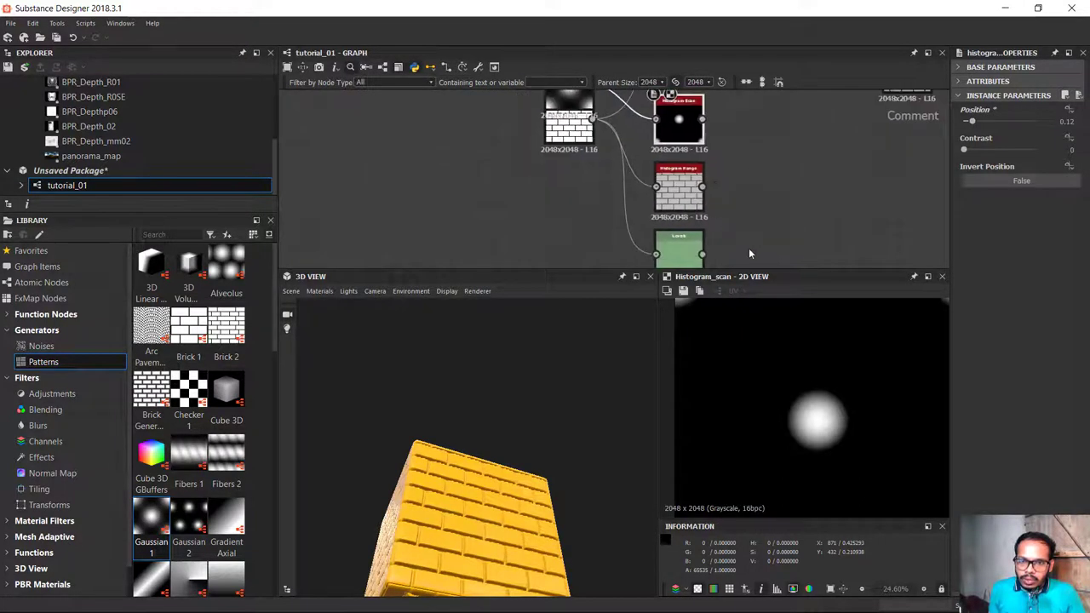
pyautogui.moveTo(677, 189); pyautogui.dragTo(771, 123)
pyautogui.moveTo(675, 202); pyautogui.dragTo(630, 241, button='middle')
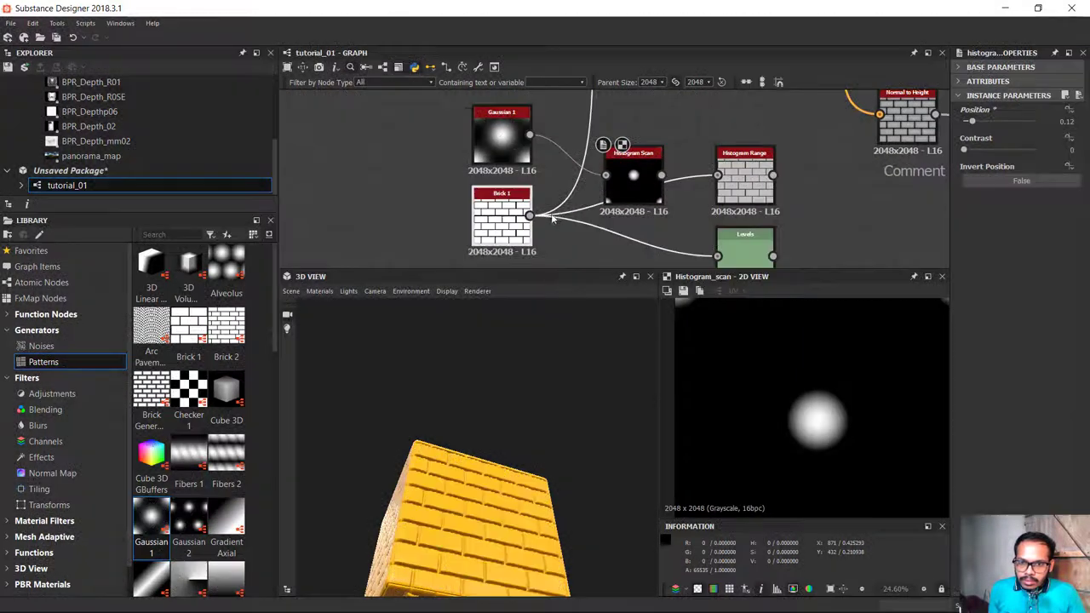
pyautogui.moveTo(552, 219); pyautogui.dragTo(365, 216, button='middle')
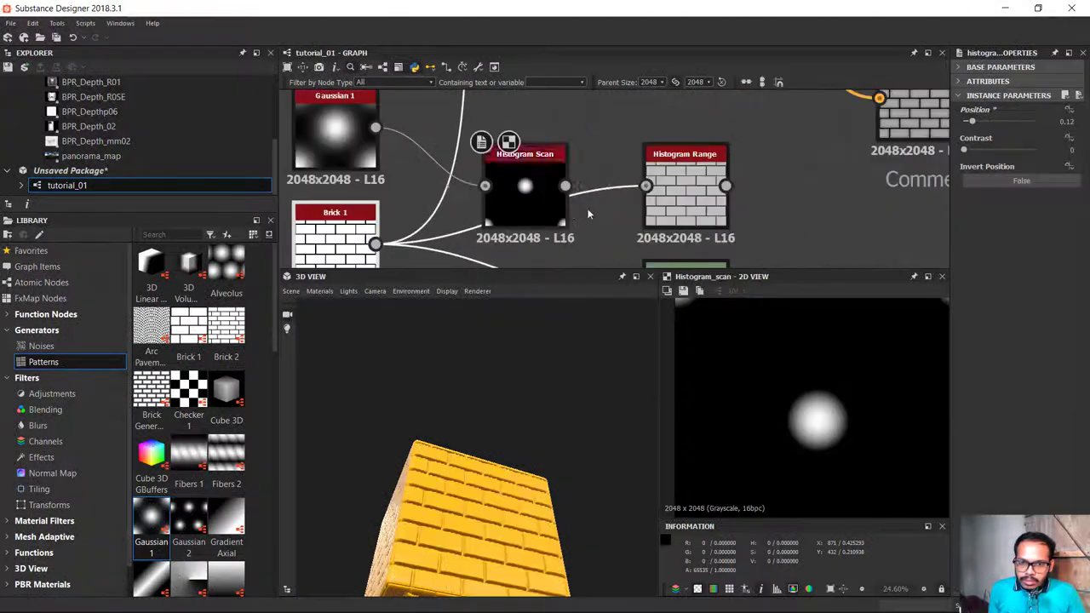
pyautogui.moveTo(518, 188); pyautogui.dragTo(639, 186, button='middle')
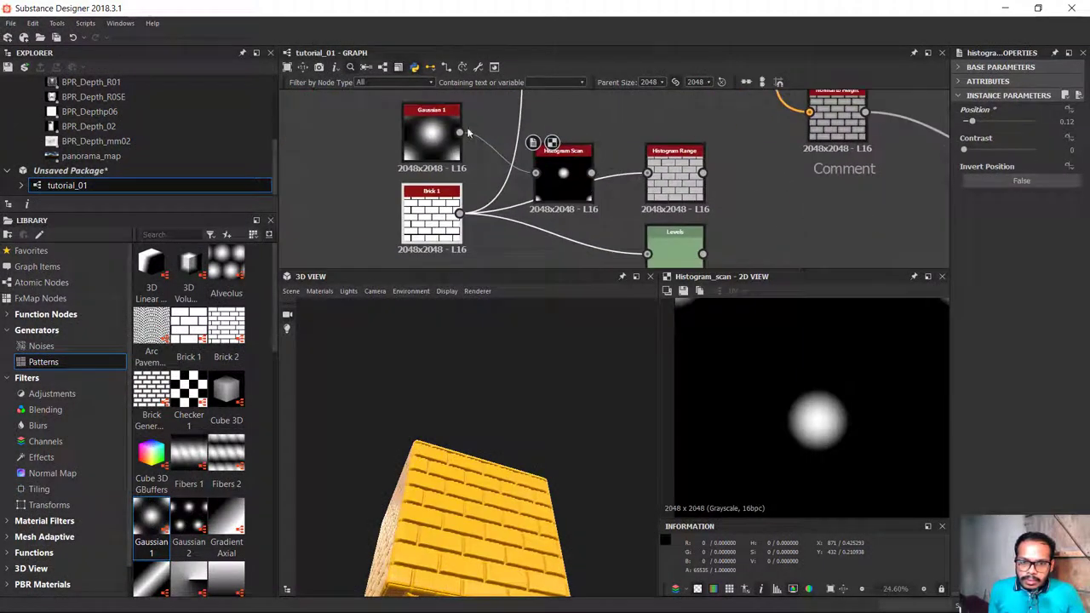
pyautogui.click(431, 209)
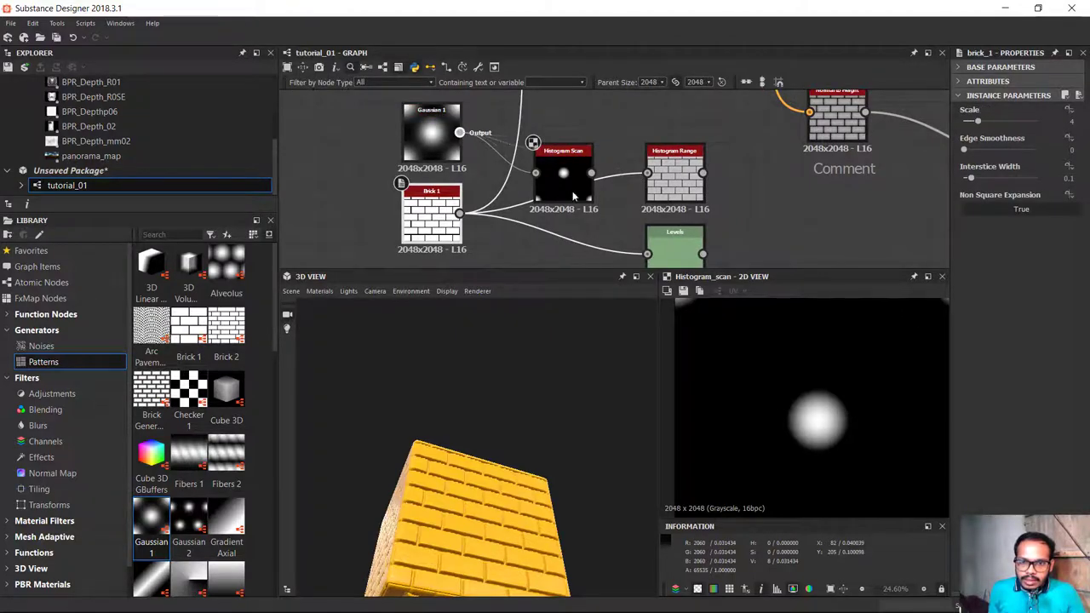
pyautogui.click(652, 179)
pyautogui.scroll(2, 645, 179)
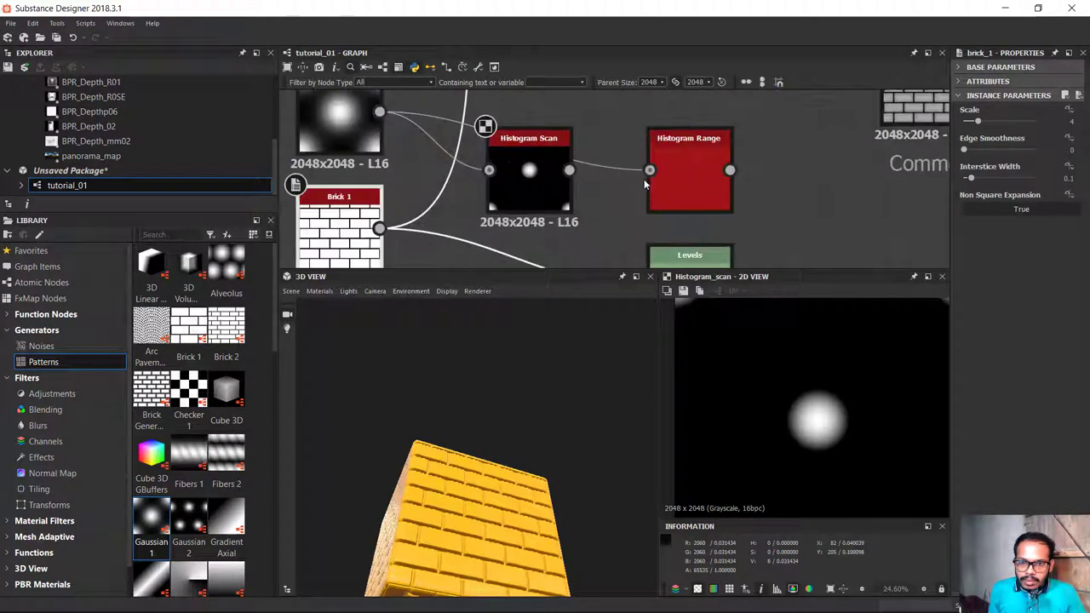
pyautogui.moveTo(584, 199); pyautogui.dragTo(607, 202, button='middle')
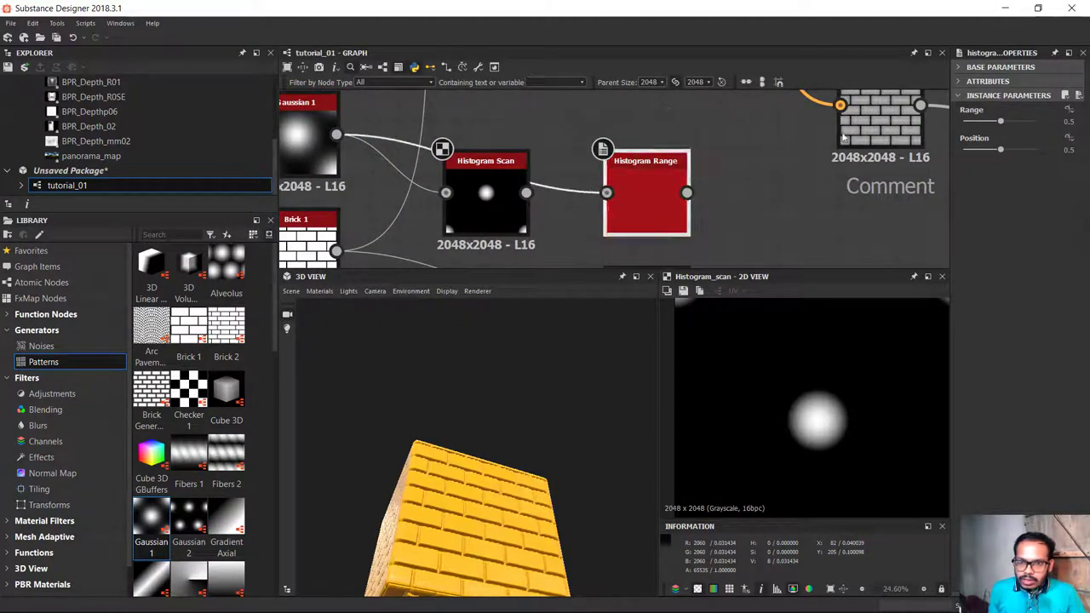
pyautogui.scroll(-3, 738, 452)
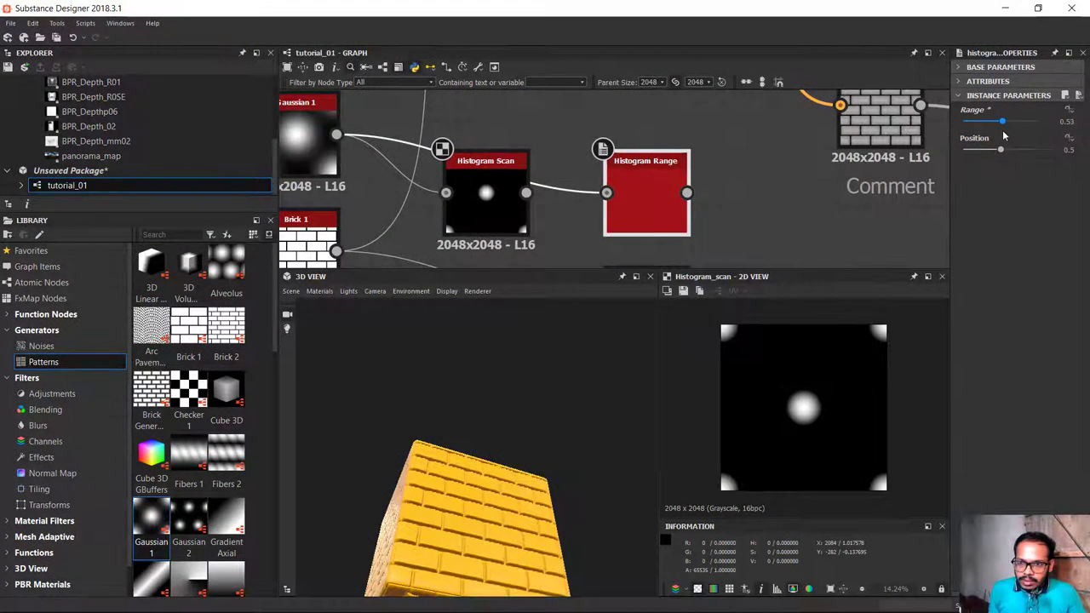
# Preview the Histogram Range output, try Position 0.43, then undo the edit
pyautogui.doubleClick(634, 169)
pyautogui.moveTo(1001, 150)
pyautogui.mouseDown()
pyautogui.moveTo(968, 154)
pyautogui.moveTo(985, 128)
pyautogui.mouseUp()
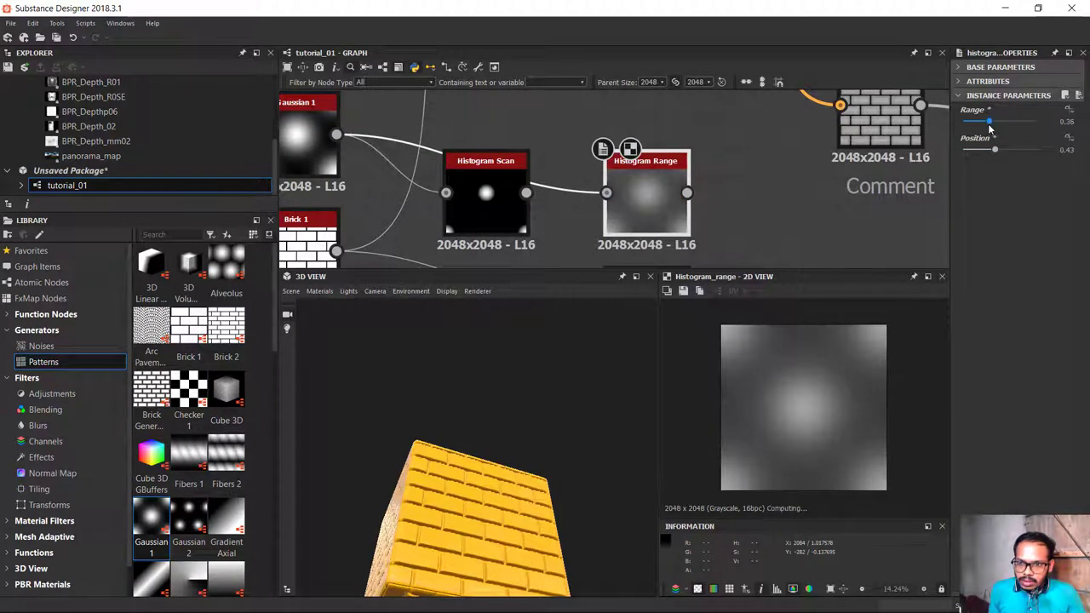
pyautogui.hotkey('ctrl', 'z')
pyautogui.hotkey('ctrl', 'z')
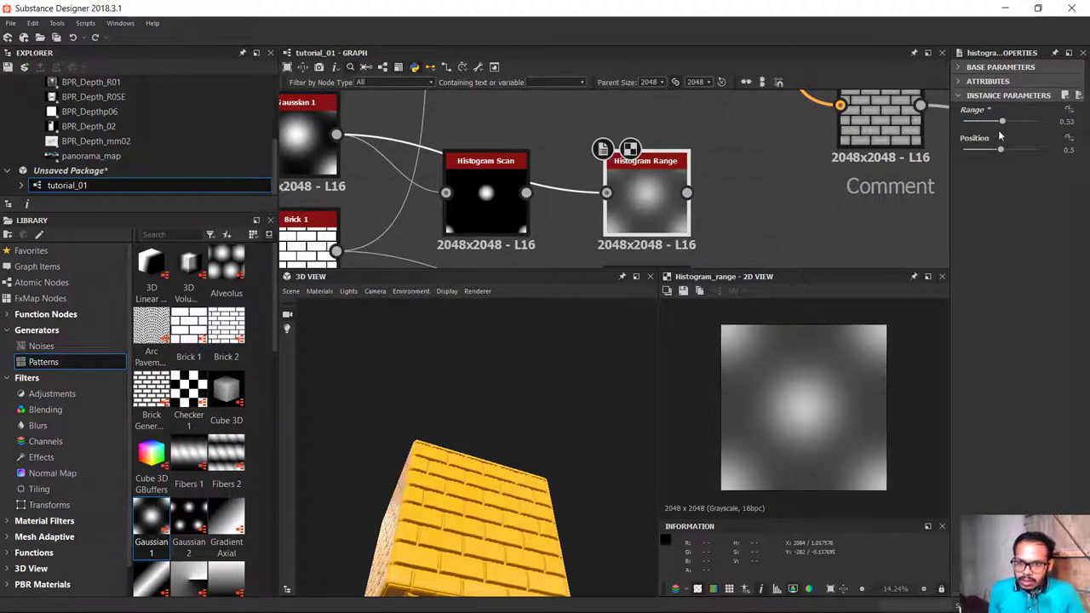
pyautogui.scroll(-5, 813, 383)
pyautogui.scroll(3, 812, 378)
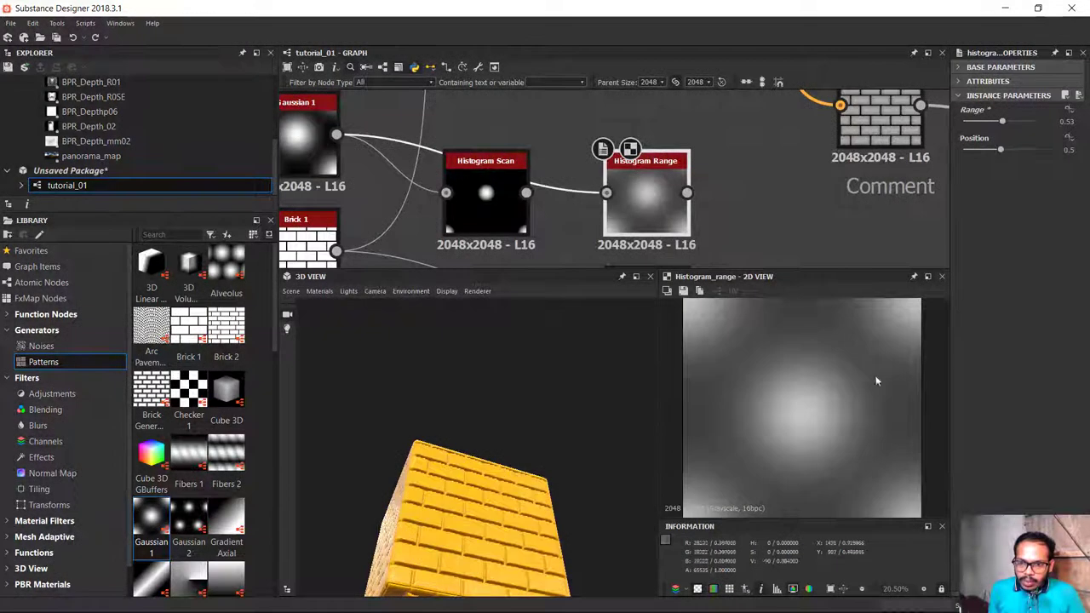
pyautogui.scroll(-2, 851, 392)
pyautogui.scroll(2, 842, 349)
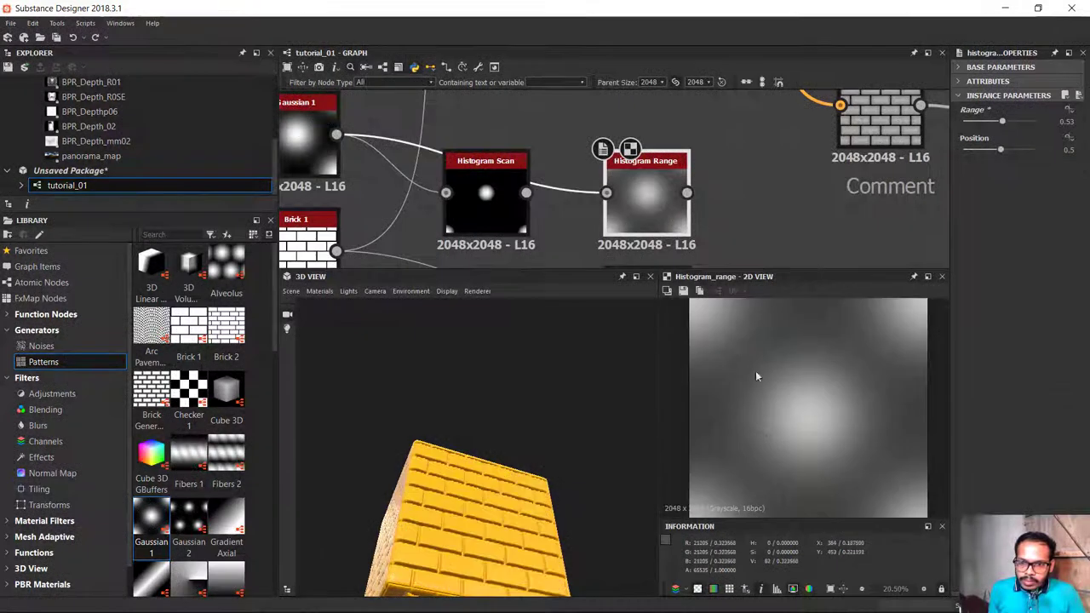
# Set Histogram Range to Range 0.17 and Position about 0.51 for a flat grey
pyautogui.scroll(-2, 817, 378)
pyautogui.scroll(1, 814, 377)
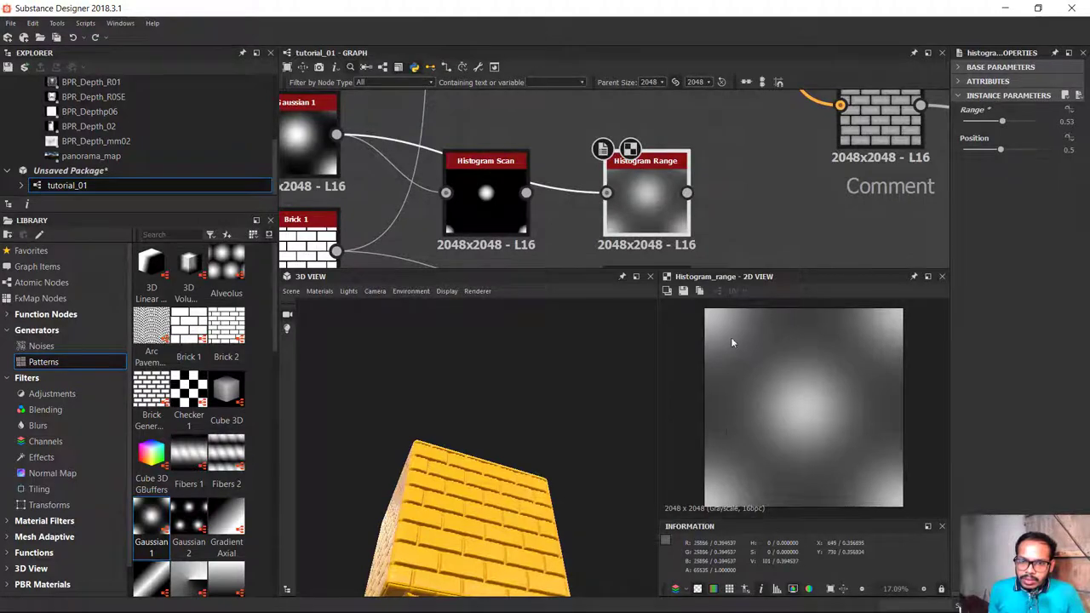
pyautogui.scroll(-2, 860, 401)
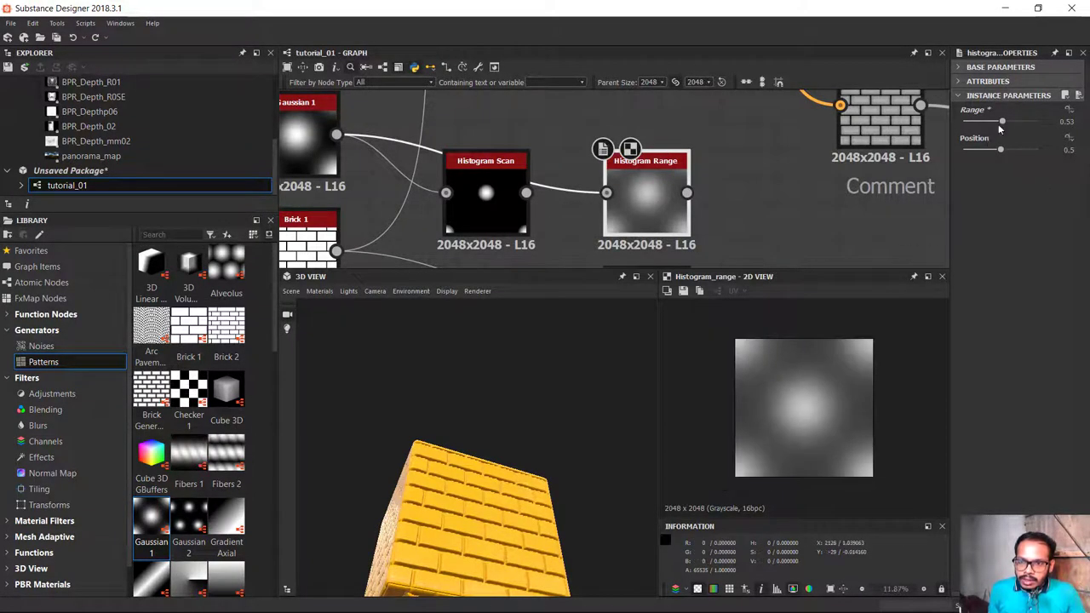
pyautogui.moveTo(1007, 121); pyautogui.dragTo(975, 121)
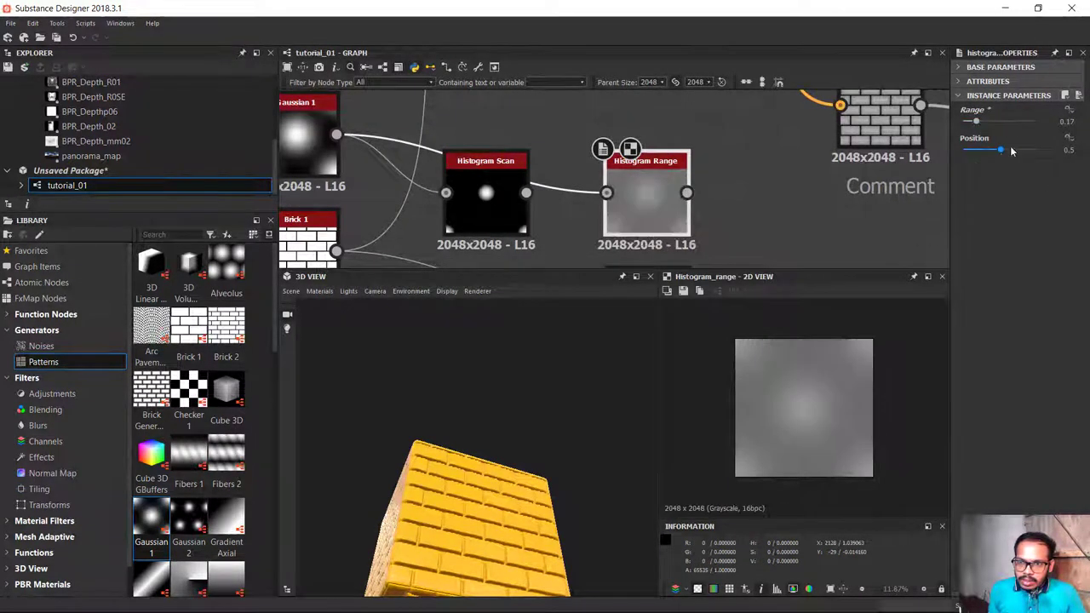
pyautogui.moveTo(1038, 150); pyautogui.dragTo(999, 147)
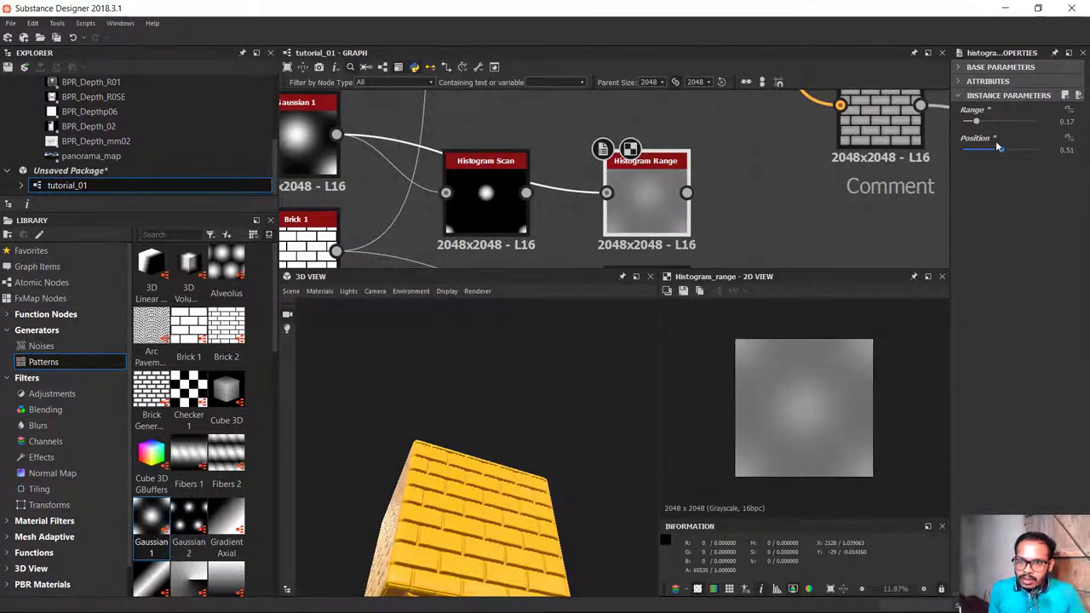
pyautogui.scroll(1, 458, 170)
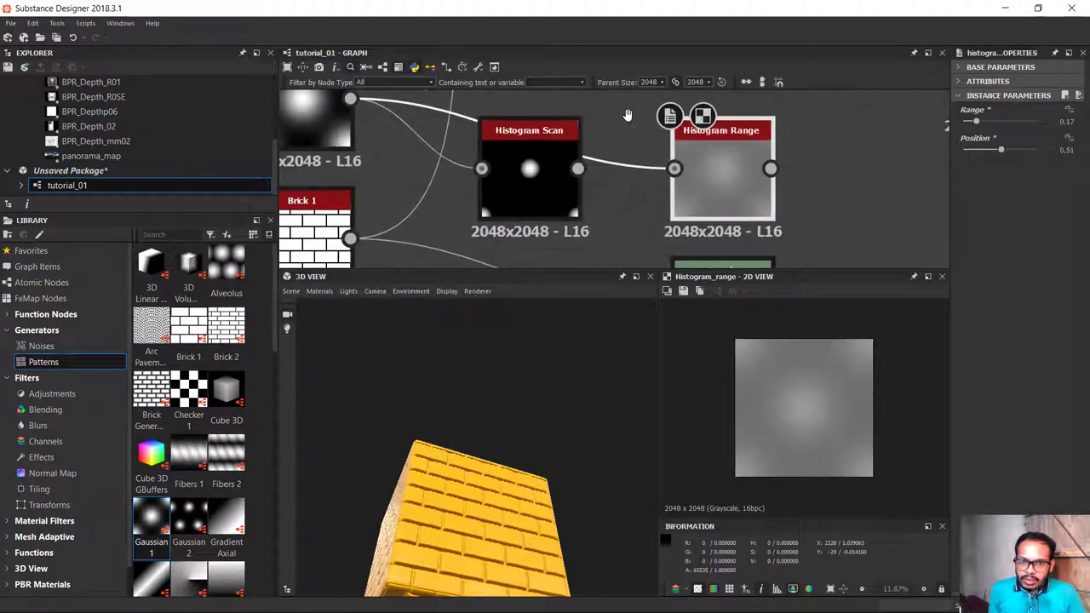
# Try the Histogram Scan Position at its extremes, then settle it at 0.66
pyautogui.doubleClick(538, 166)
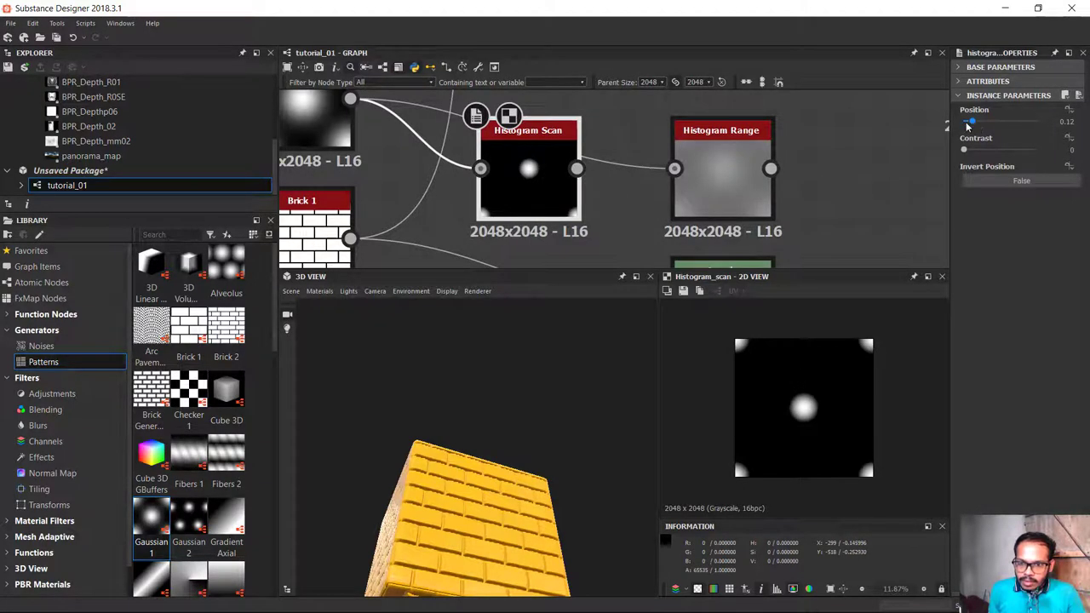
pyautogui.moveTo(967, 126); pyautogui.dragTo(907, 126)
pyautogui.moveTo(1034, 123); pyautogui.dragTo(1088, 122)
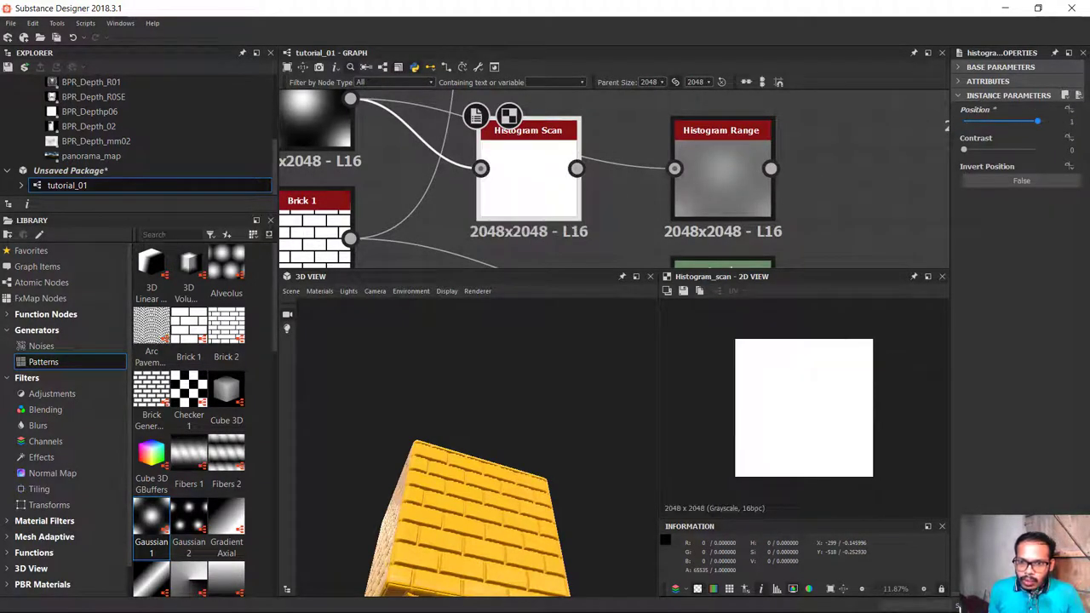
pyautogui.moveTo(938, 123); pyautogui.dragTo(1011, 124)
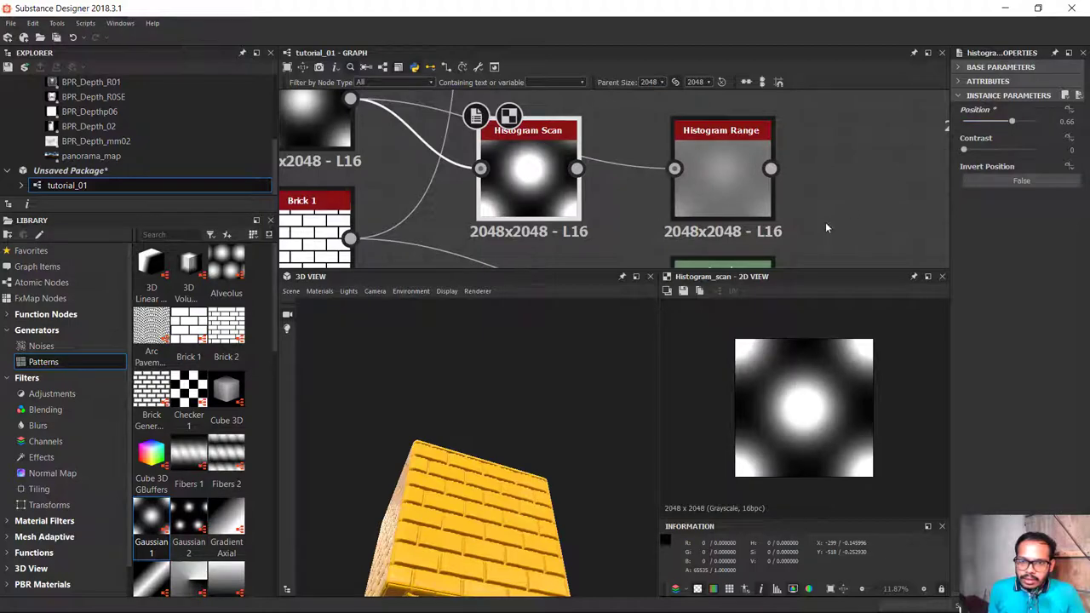
pyautogui.moveTo(664, 178); pyautogui.dragTo(766, 83, button='middle')
# Move Gaussian 1 beside Brick 1, feed it into Levels and raise Tiling to 4
pyautogui.scroll(-2, 688, 199)
pyautogui.moveTo(688, 199); pyautogui.dragTo(534, 170, button='middle')
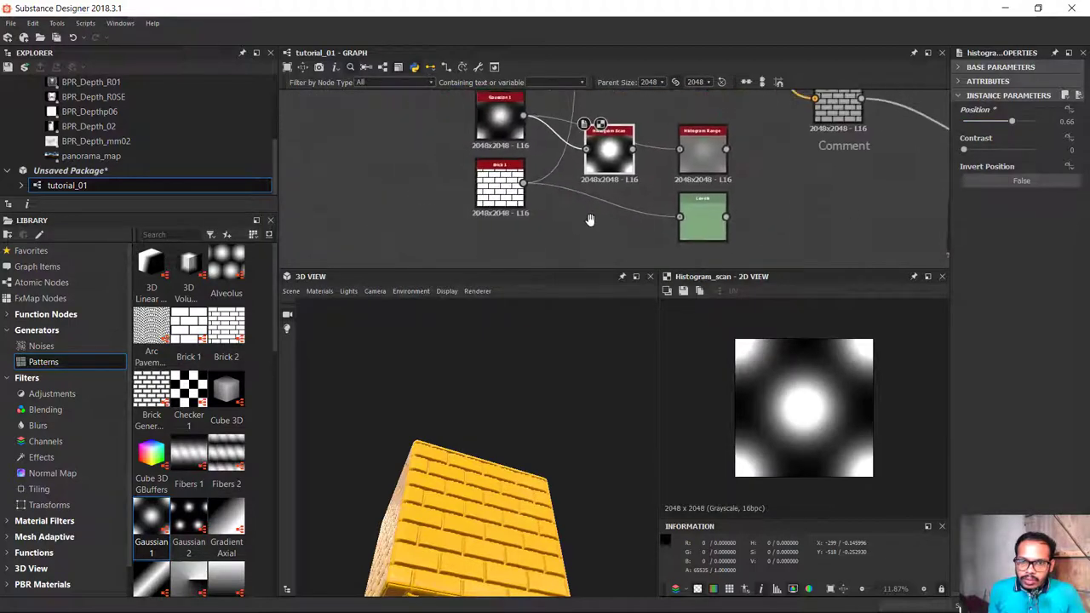
pyautogui.moveTo(501, 136); pyautogui.dragTo(537, 217)
pyautogui.scroll(2, 536, 217)
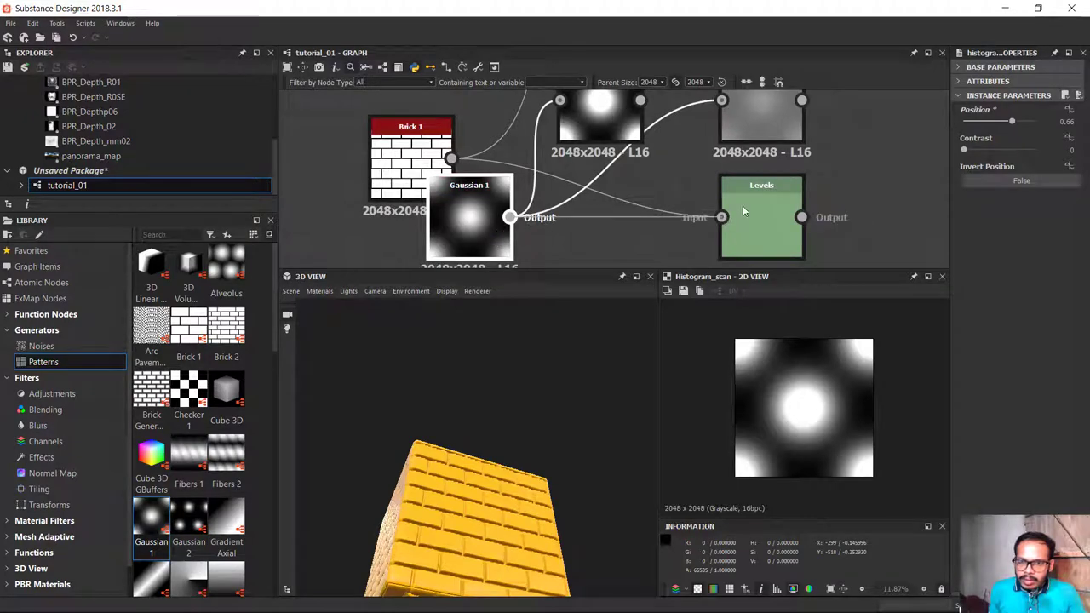
pyautogui.moveTo(743, 205); pyautogui.dragTo(742, 208)
pyautogui.moveTo(964, 122)
pyautogui.mouseDown()
pyautogui.moveTo(988, 122)
pyautogui.moveTo(977, 145)
pyautogui.mouseUp()
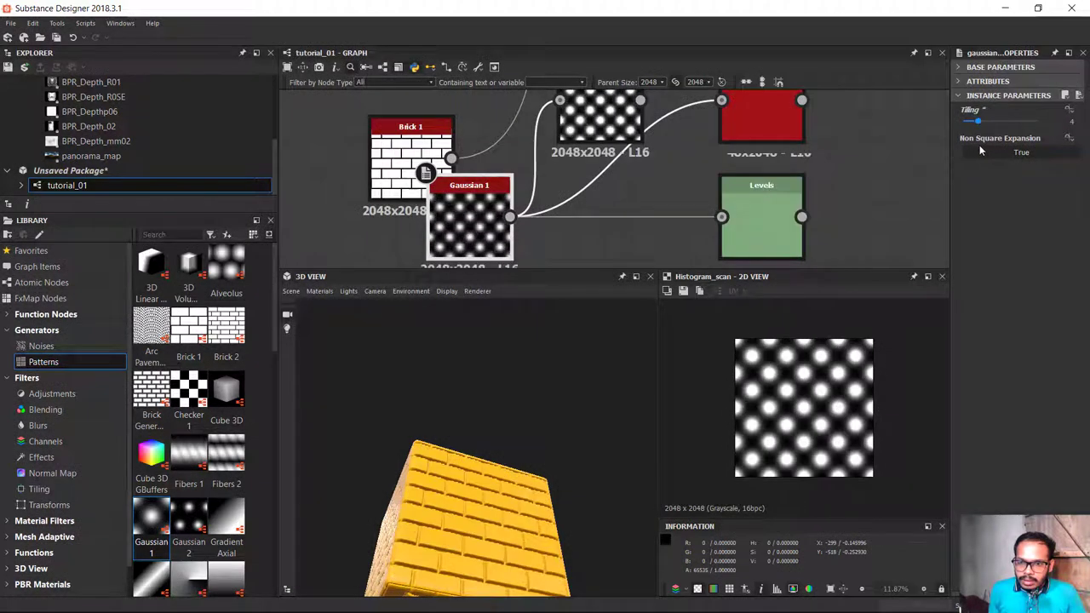
# Undo the Gaussian tiling and Levels hookup, and regroup the Brick, Gaussian 1 and Levels nodes
pyautogui.doubleClick(782, 209)
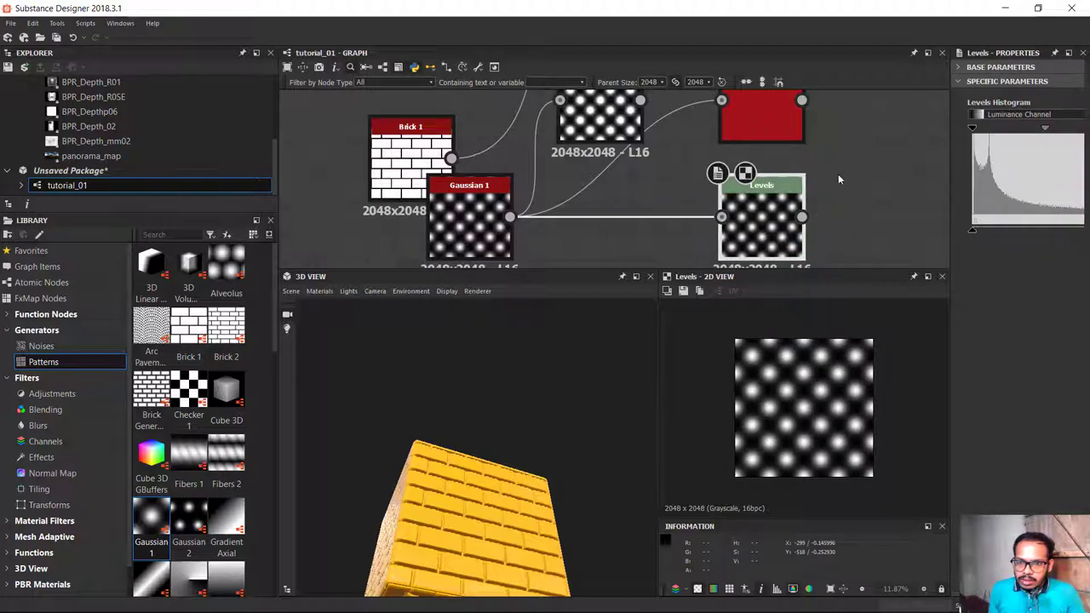
pyautogui.hotkey('ctrl', 'z')
pyautogui.hotkey('ctrl', 'z')
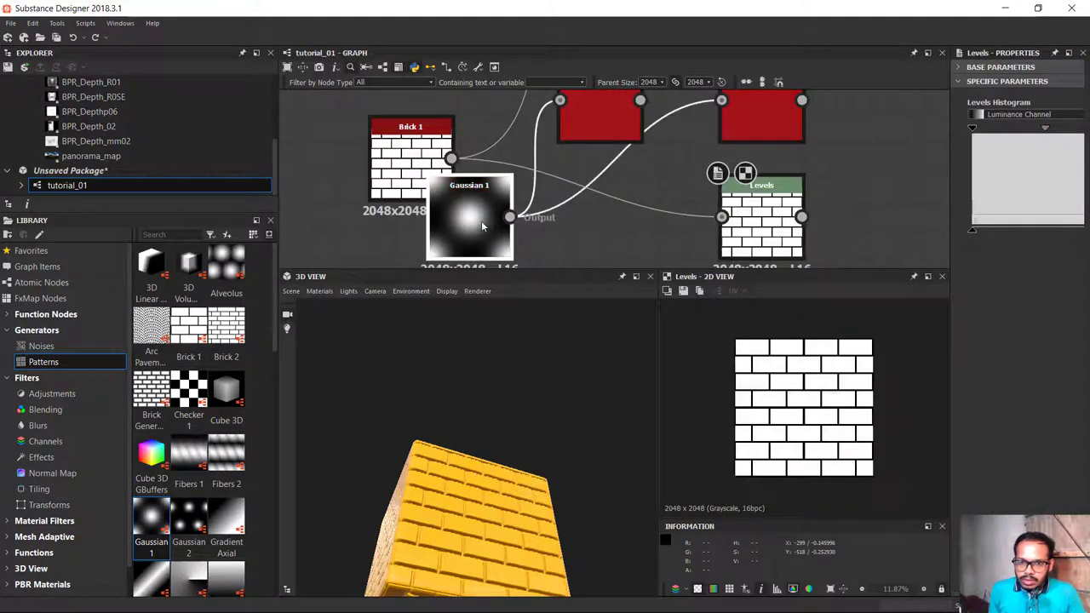
pyautogui.scroll(-3, 653, 224)
pyautogui.moveTo(653, 224); pyautogui.dragTo(530, 178, button='middle')
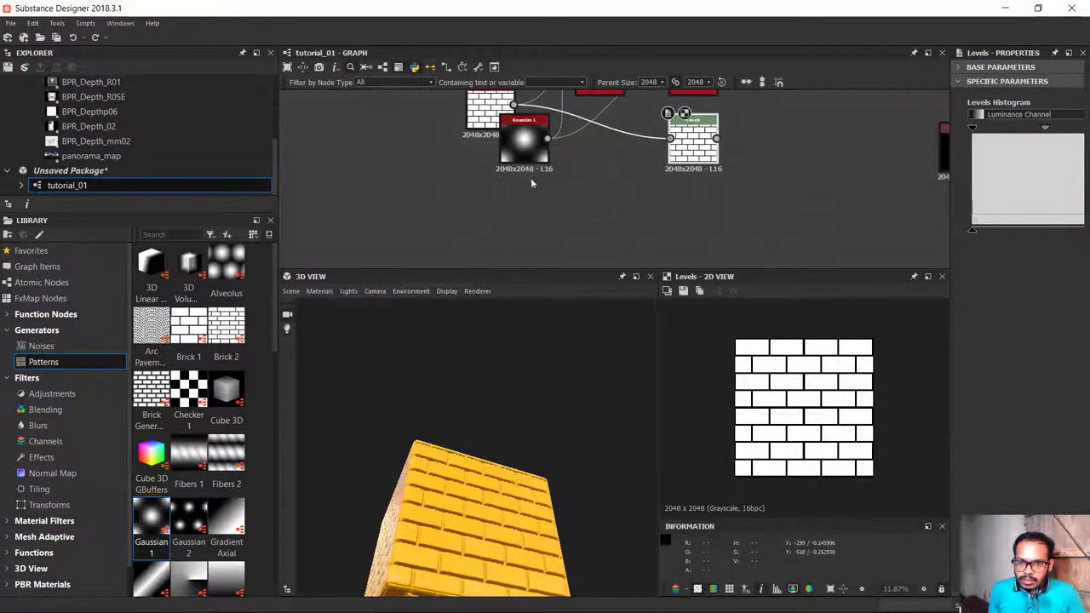
pyautogui.scroll(1, 587, 158)
pyautogui.scroll(2, 568, 191)
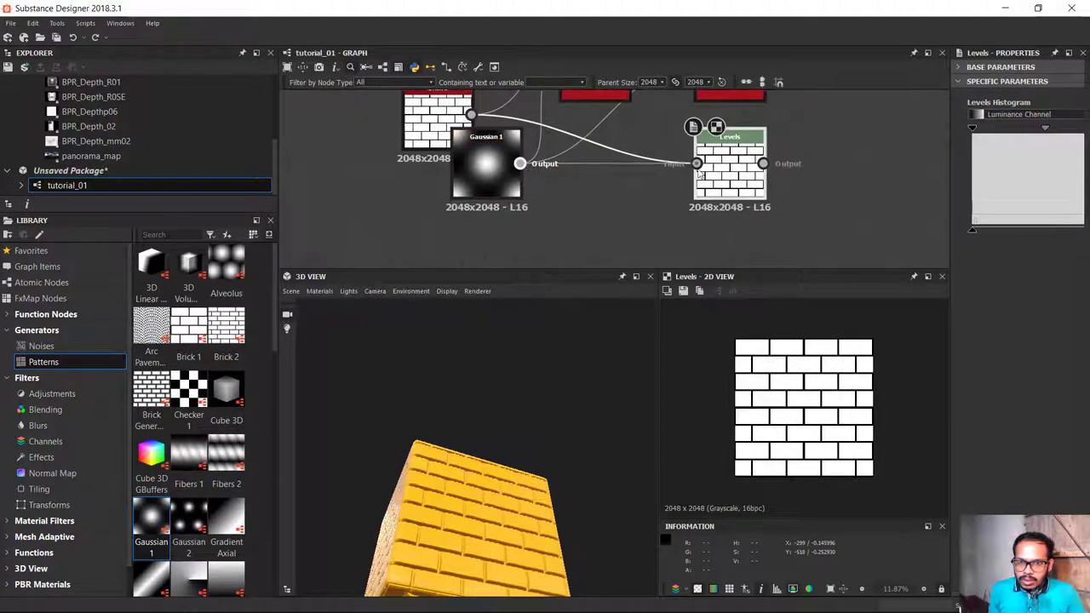
# Connect Gaussian 1 to Levels and pinch the black and white points into a crisp white disc
pyautogui.moveTo(699, 170); pyautogui.dragTo(696, 164)
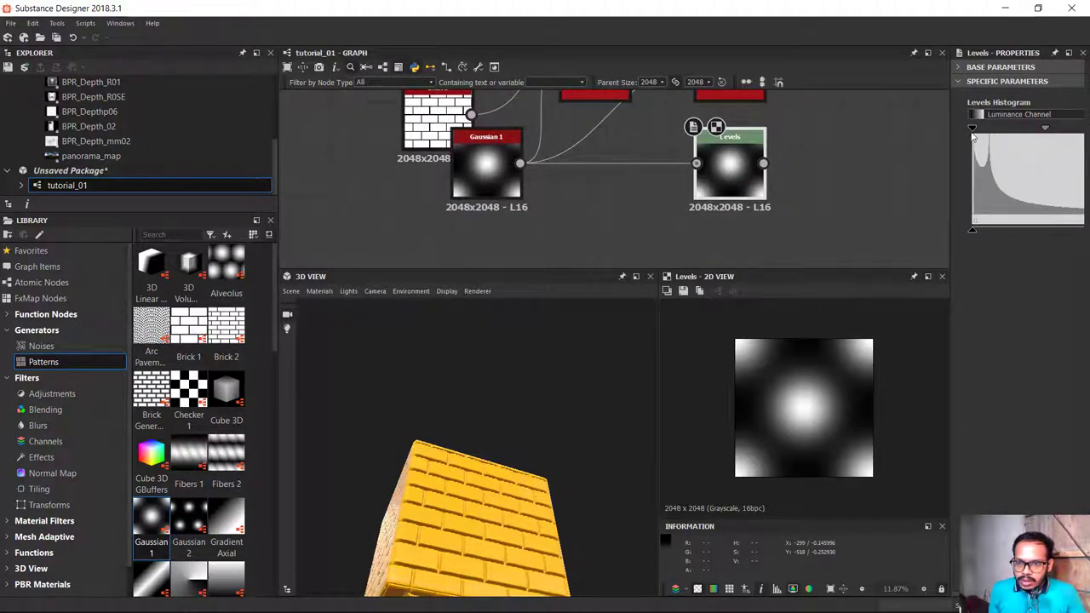
pyautogui.moveTo(973, 130); pyautogui.dragTo(1037, 130)
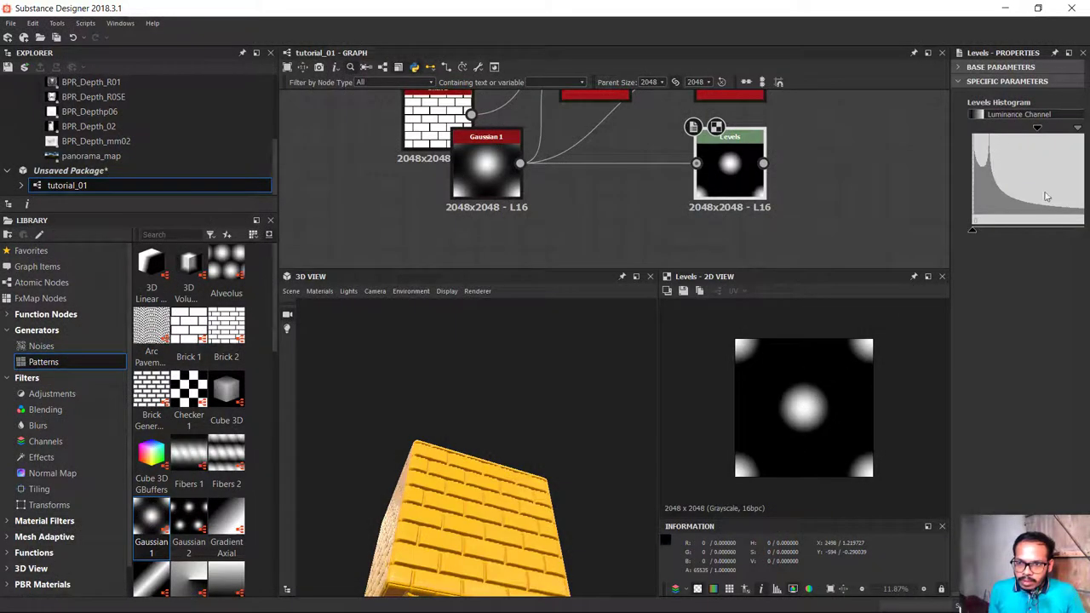
pyautogui.moveTo(1075, 139); pyautogui.dragTo(1031, 139)
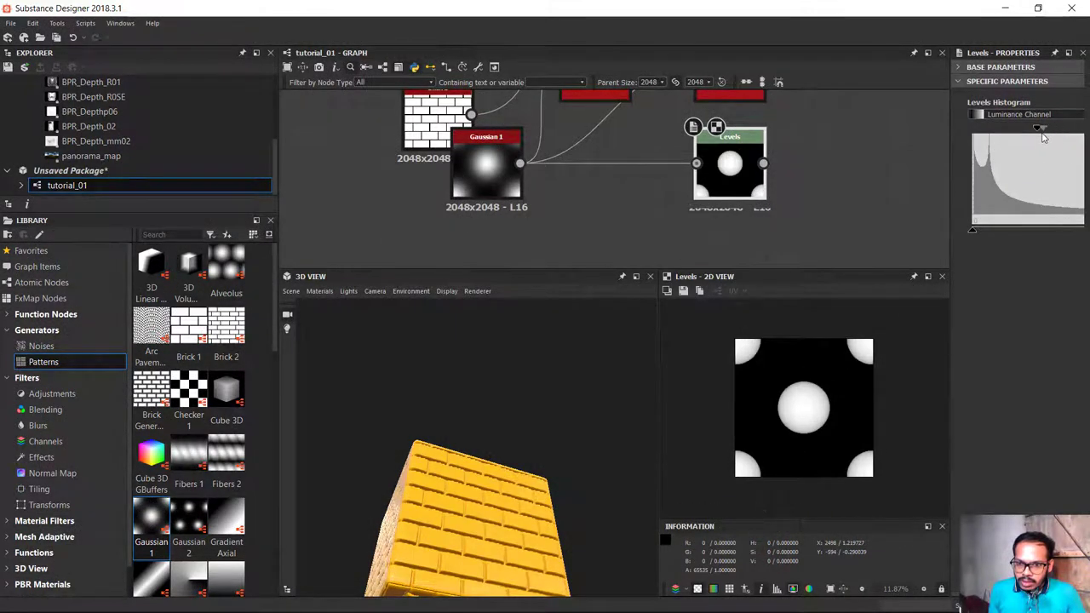
pyautogui.scroll(-3, 671, 225)
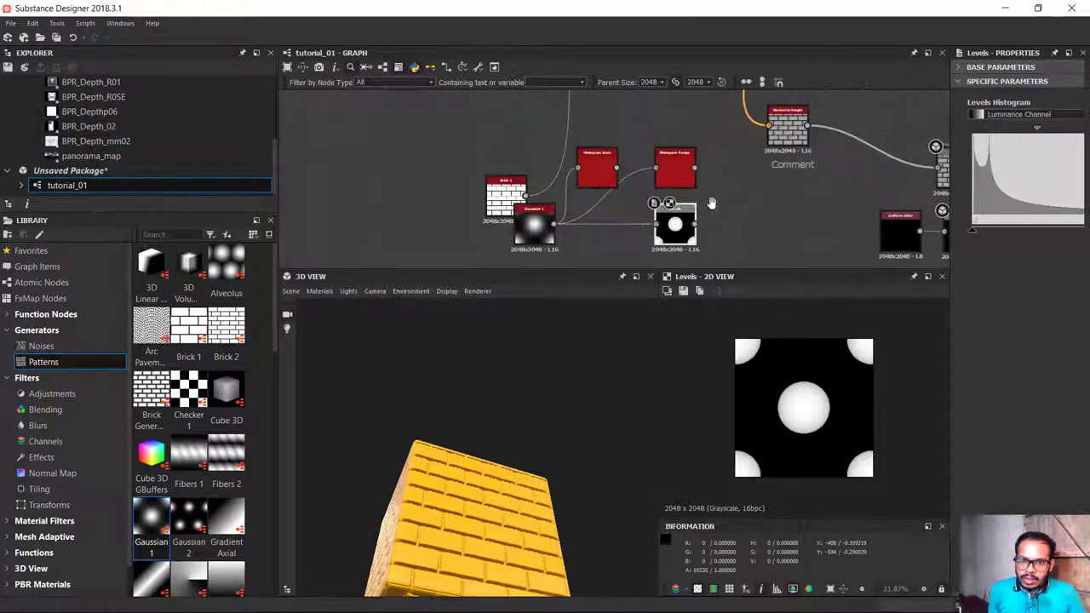
# Move Gaussian 1 beside the red histogram nodes and select Histogram Range
pyautogui.scroll(-2, 713, 217)
pyautogui.moveTo(639, 248); pyautogui.dragTo(651, 209, button='middle')
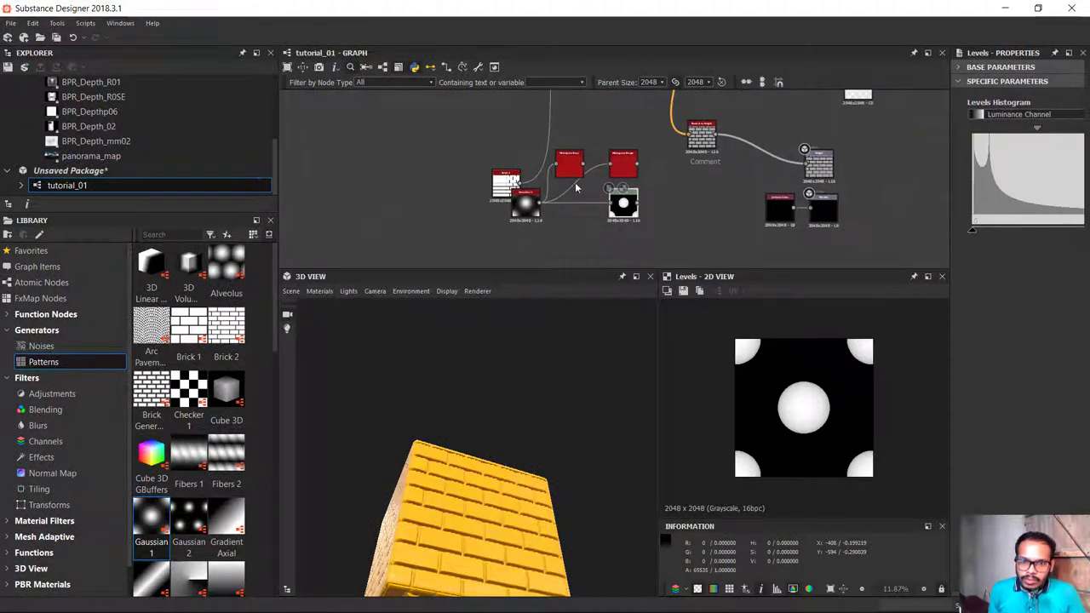
pyautogui.moveTo(526, 215); pyautogui.dragTo(581, 212)
pyautogui.moveTo(658, 260); pyautogui.dragTo(573, 168)
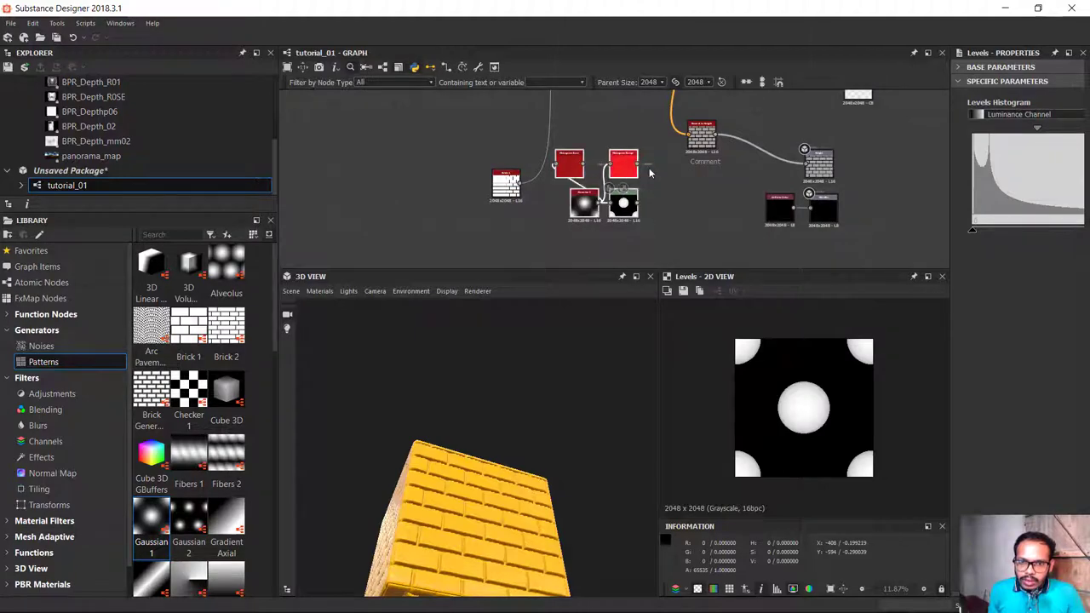
pyautogui.scroll(2, 649, 168)
pyautogui.click(588, 162)
pyautogui.moveTo(587, 162); pyautogui.dragTo(707, 173, button='middle')
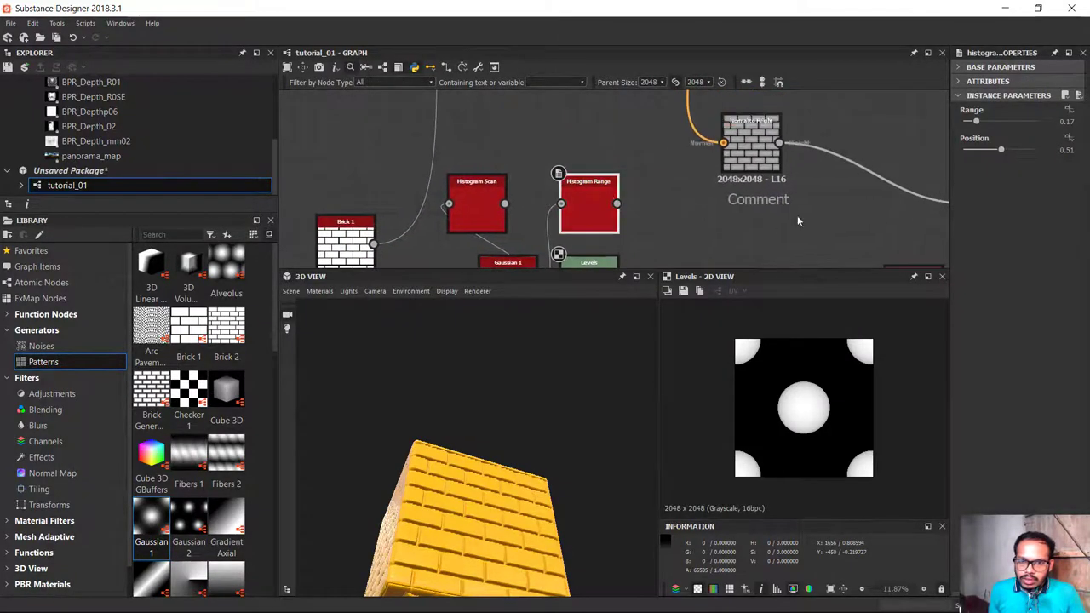
# Feed the Normal to Height output into the Histogram Range node
pyautogui.moveTo(645, 233); pyautogui.dragTo(557, 231, button='middle')
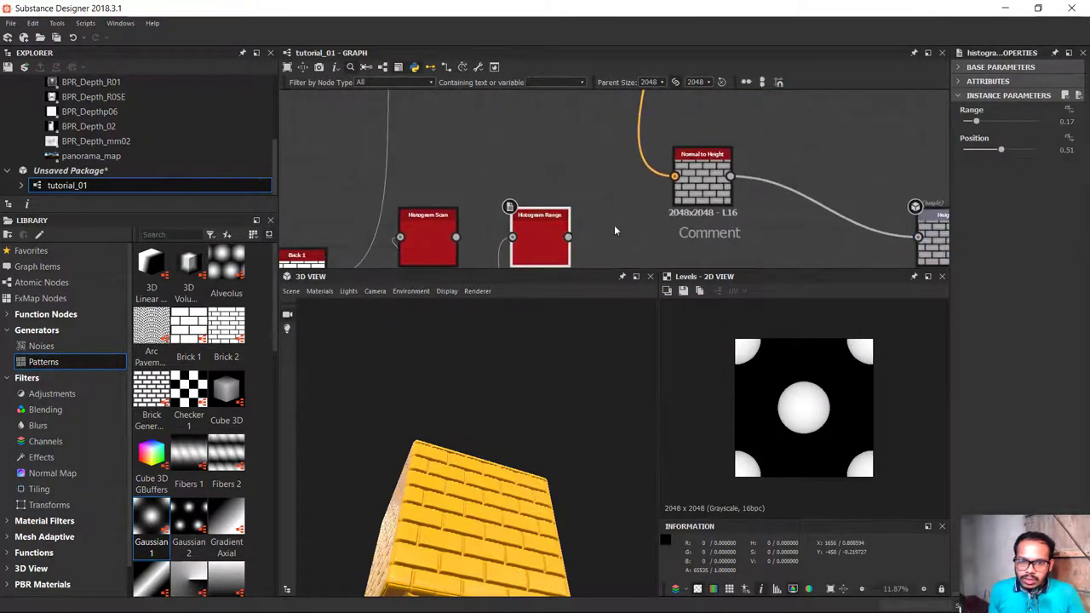
pyautogui.moveTo(656, 219); pyautogui.dragTo(629, 247, button='middle')
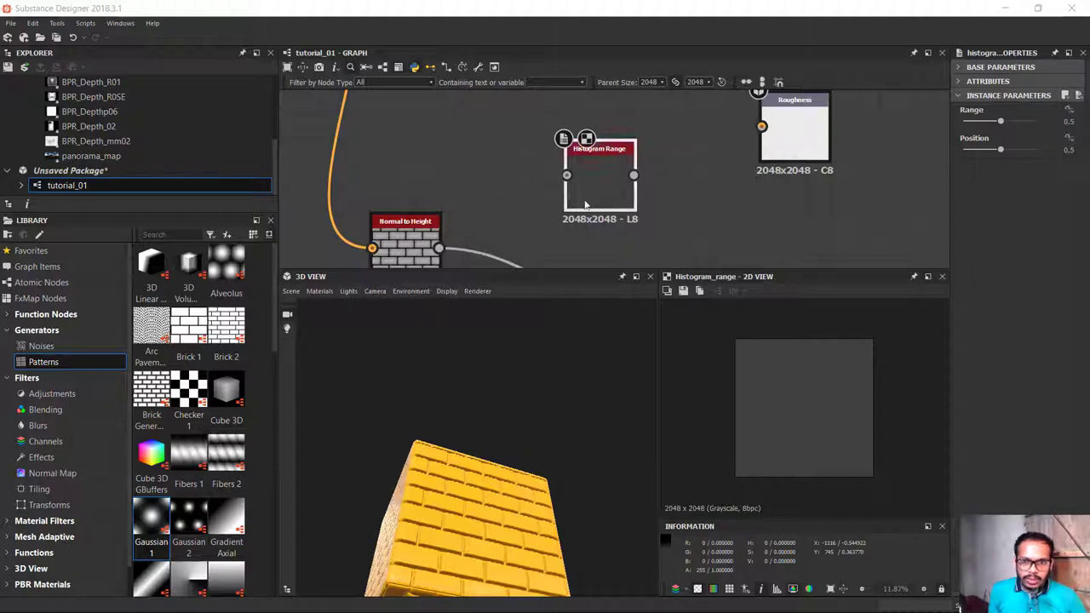
pyautogui.moveTo(579, 181)
pyautogui.mouseDown()
pyautogui.moveTo(604, 205)
pyautogui.moveTo(580, 181)
pyautogui.mouseUp()
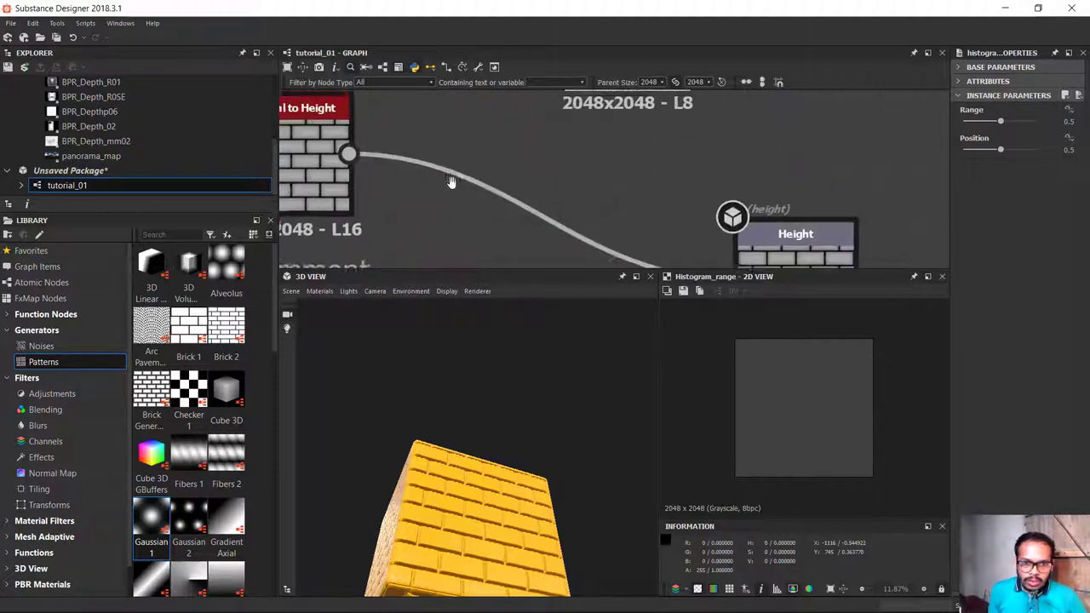
pyautogui.moveTo(527, 215); pyautogui.dragTo(516, 230, button='middle')
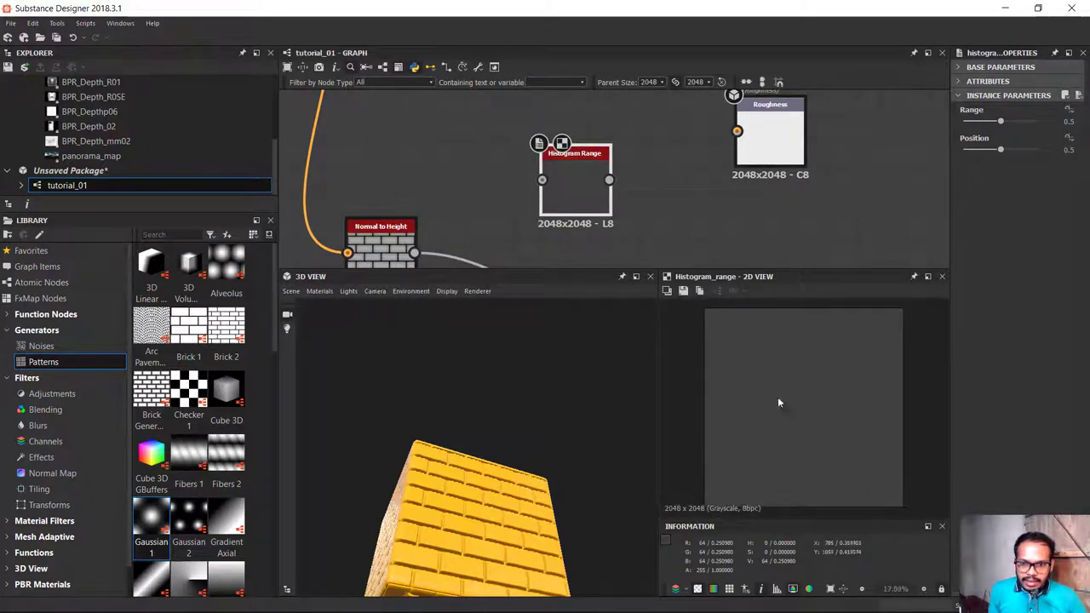
pyautogui.moveTo(457, 187); pyautogui.dragTo(458, 161, button='middle')
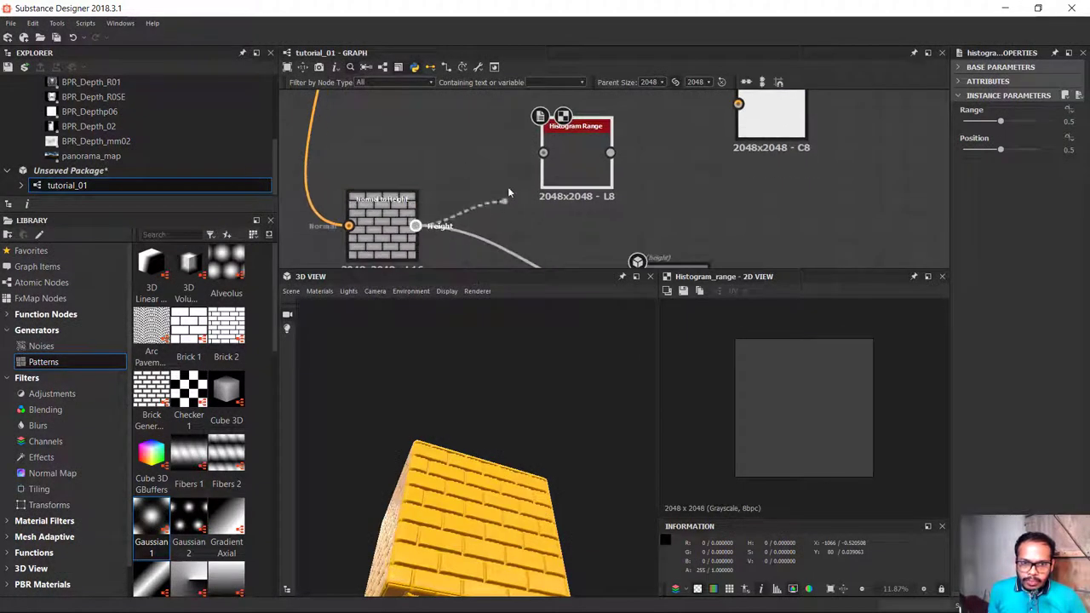
pyautogui.moveTo(415, 225); pyautogui.dragTo(543, 153)
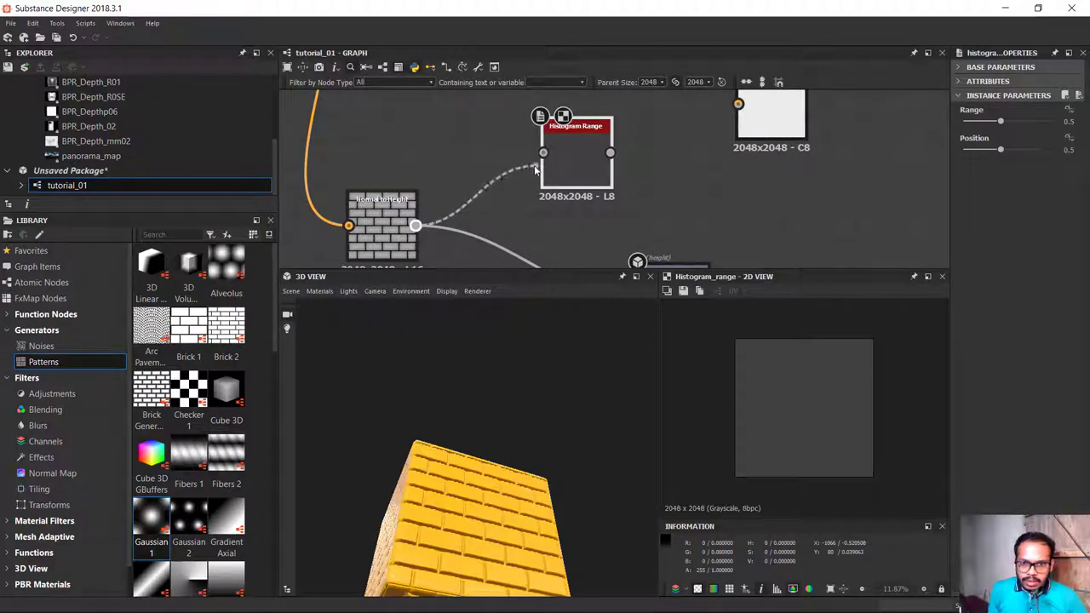
# Wire Histogram Range into the Roughness output and inspect the cube's brick roughness
pyautogui.scroll(-2, 545, 166)
pyautogui.moveTo(438, 256)
pyautogui.mouseDown(button='middle')
pyautogui.moveTo(507, 160)
pyautogui.moveTo(596, 182)
pyautogui.mouseUp(button='middle')
pyautogui.scroll(2, 506, 160)
pyautogui.scroll(3, 621, 213)
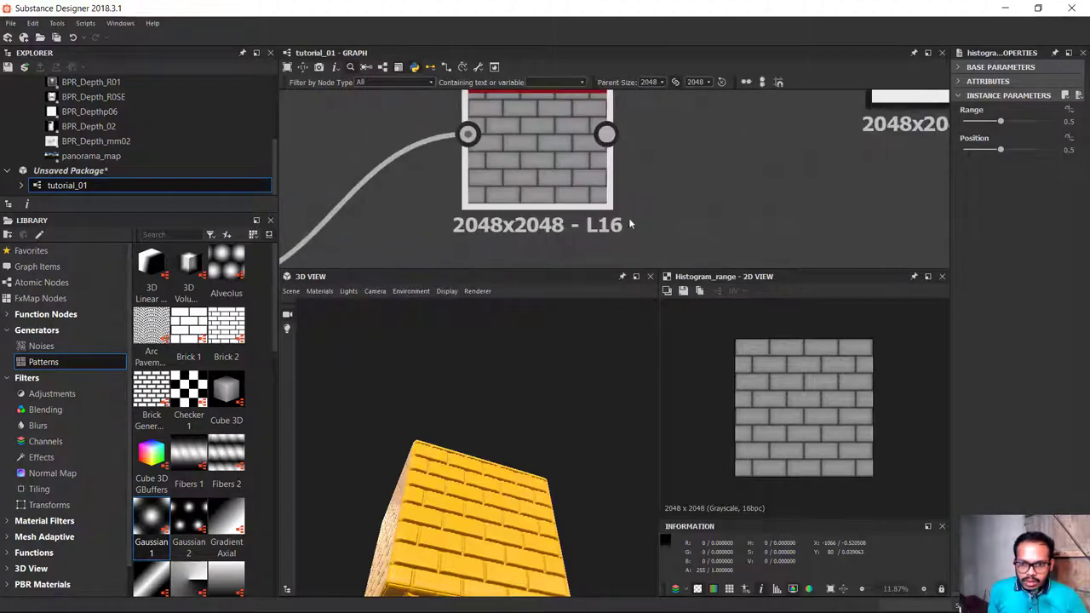
pyautogui.scroll(-1, 631, 112)
pyautogui.moveTo(632, 113); pyautogui.dragTo(563, 148, button='middle')
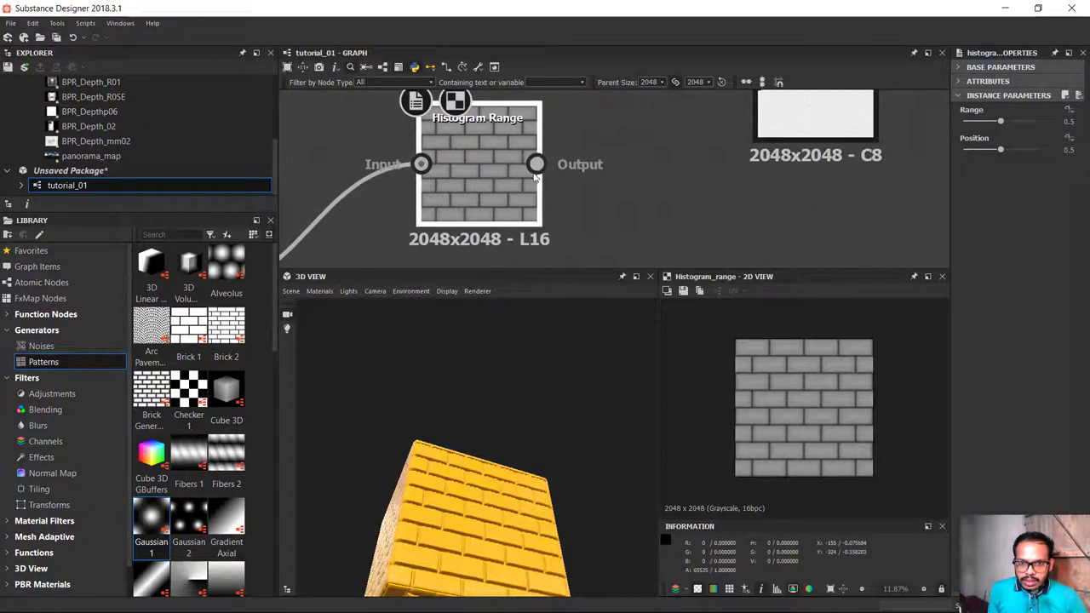
pyautogui.moveTo(537, 165); pyautogui.dragTo(645, 174)
pyautogui.scroll(-2, 645, 175)
pyautogui.scroll(2, 596, 196)
pyautogui.moveTo(495, 244)
pyautogui.mouseDown()
pyautogui.moveTo(678, 173)
pyautogui.moveTo(481, 224)
pyautogui.moveTo(678, 172)
pyautogui.mouseUp()
pyautogui.moveTo(571, 431)
pyautogui.mouseDown()
pyautogui.moveTo(520, 463)
pyautogui.moveTo(566, 429)
pyautogui.mouseUp()
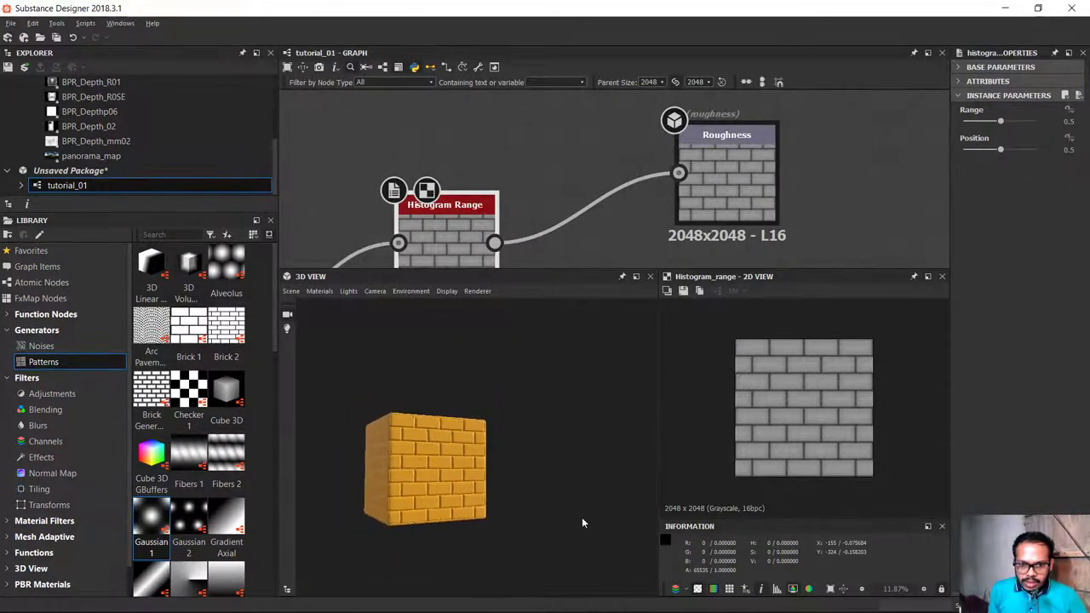
# Delete and redraw the Histogram Range link into Roughness, checking the cube
pyautogui.moveTo(581, 517); pyautogui.dragTo(346, 485)
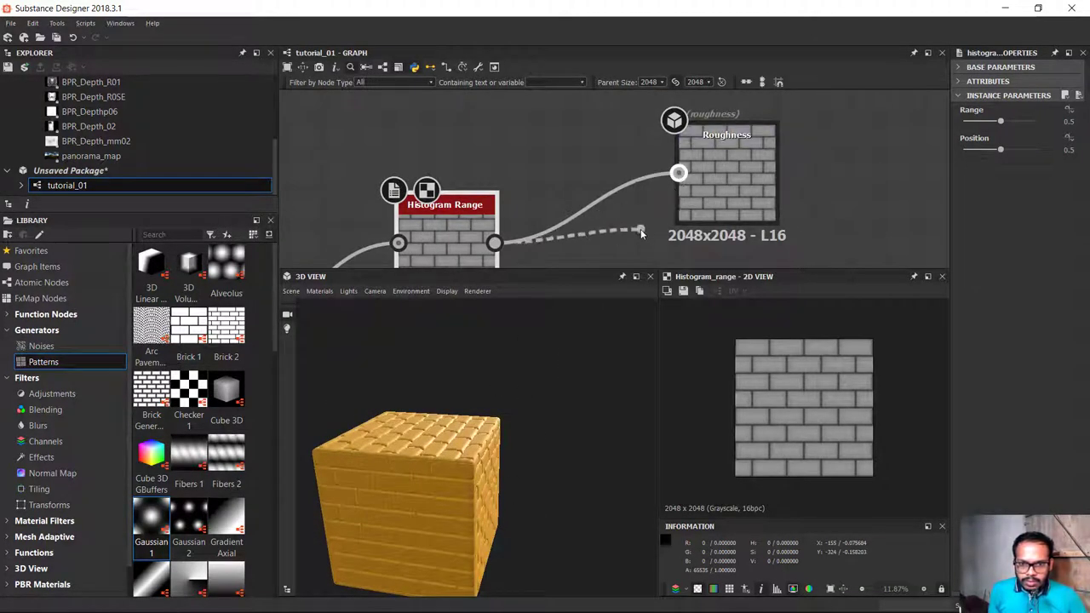
pyautogui.moveTo(679, 174); pyautogui.dragTo(667, 162)
pyautogui.press('Delete')
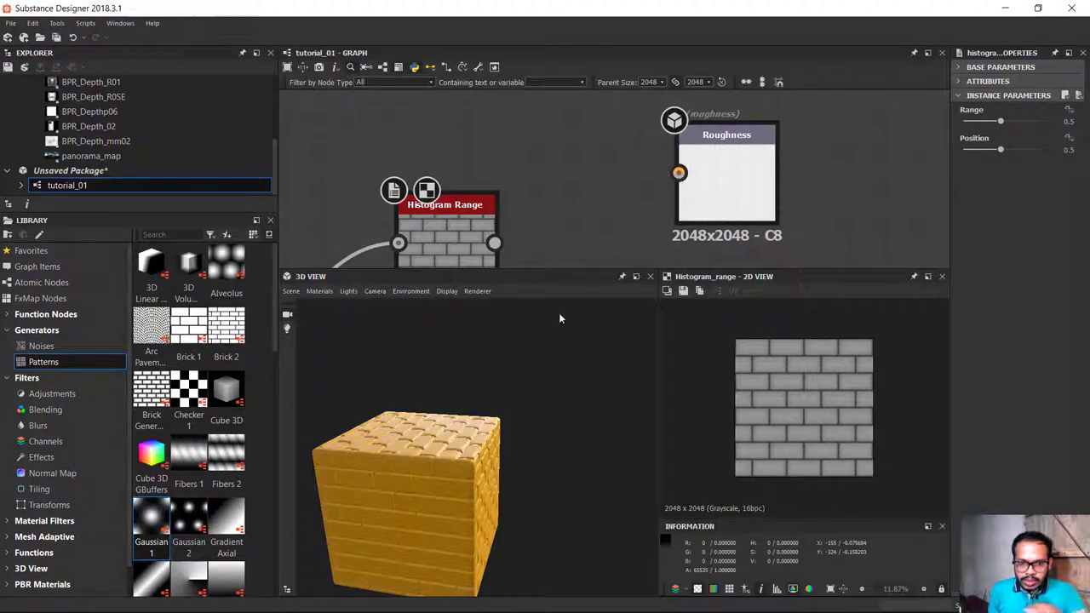
pyautogui.scroll(3, 511, 409)
pyautogui.scroll(3, 481, 434)
pyautogui.moveTo(481, 434); pyautogui.dragTo(461, 414)
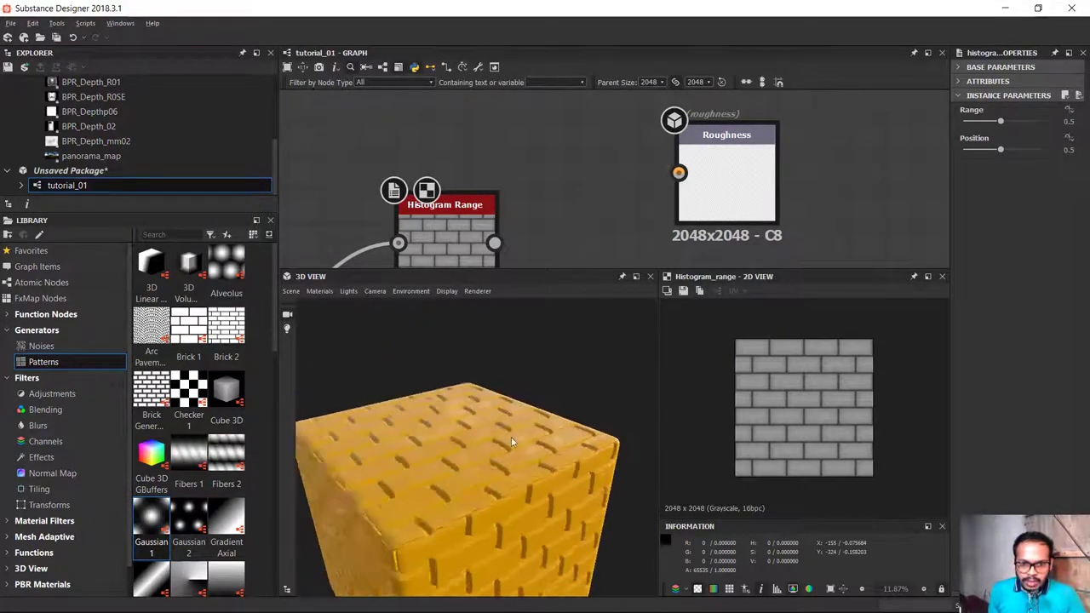
pyautogui.moveTo(494, 243); pyautogui.dragTo(678, 174)
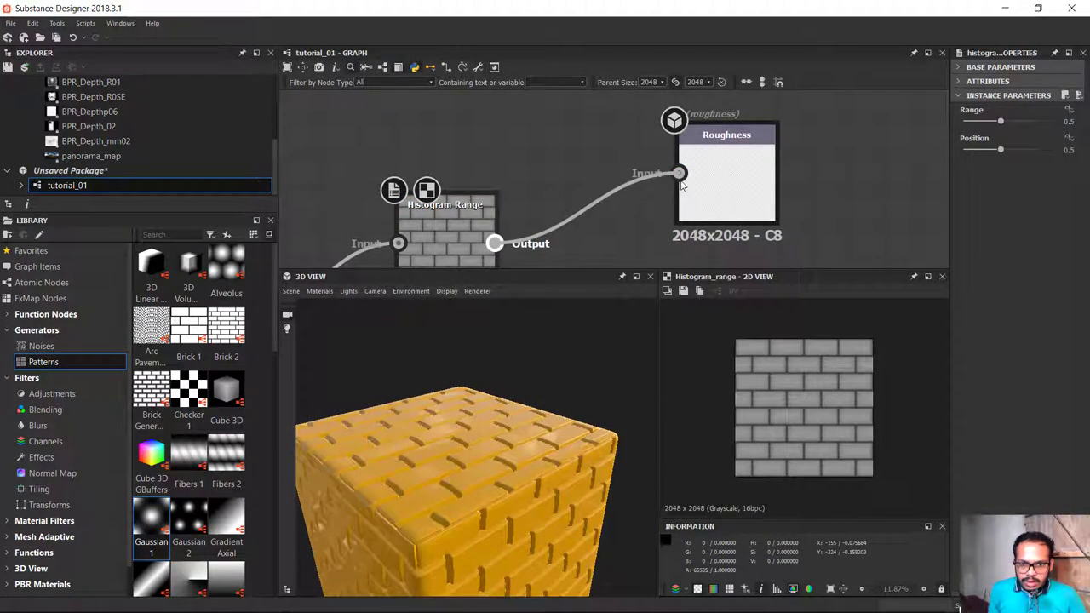
pyautogui.moveTo(555, 425)
pyautogui.mouseDown()
pyautogui.moveTo(667, 426)
pyautogui.moveTo(492, 406)
pyautogui.moveTo(540, 467)
pyautogui.moveTo(591, 418)
pyautogui.mouseUp()
# Raise the Histogram Range Range from 0.5 to 1 for wider roughness contrast
pyautogui.scroll(5, 587, 404)
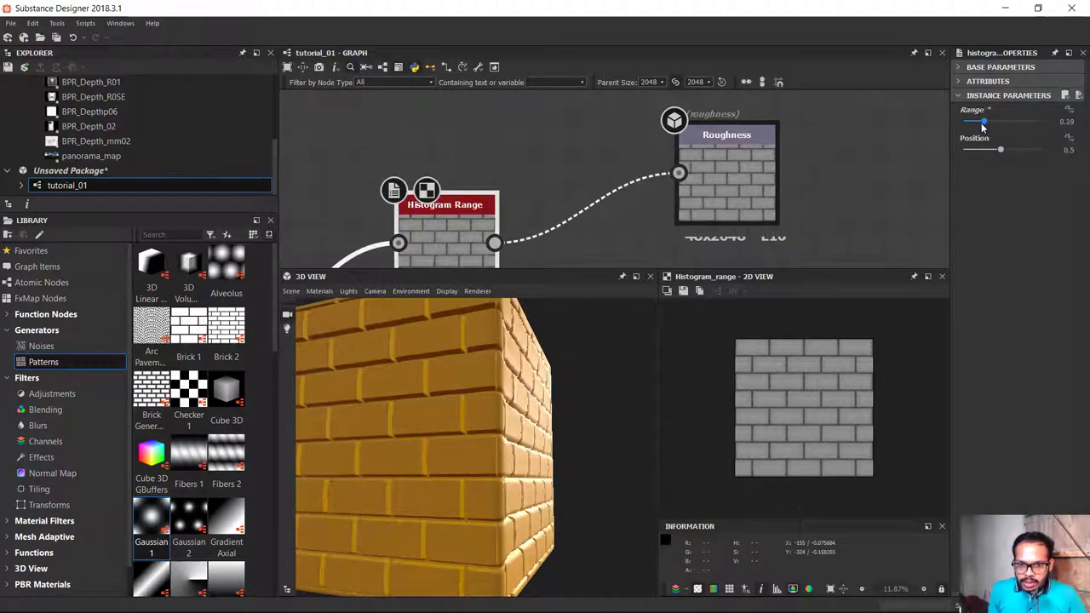
pyautogui.moveTo(1000, 124); pyautogui.dragTo(1014, 130)
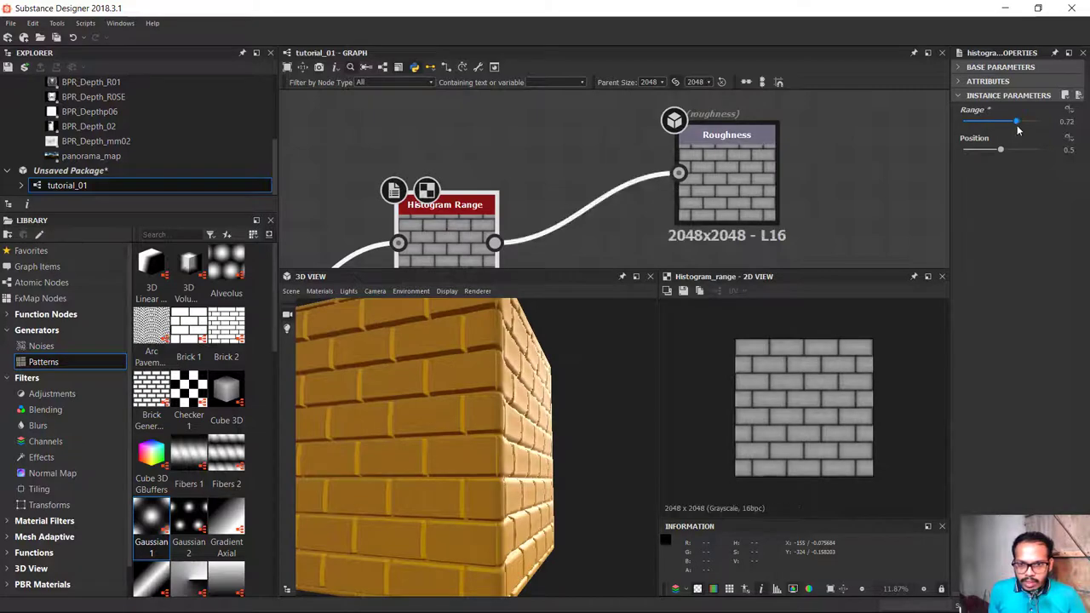
pyautogui.moveTo(598, 432)
pyautogui.mouseDown()
pyautogui.moveTo(608, 432)
pyautogui.moveTo(579, 529)
pyautogui.moveTo(615, 509)
pyautogui.moveTo(651, 523)
pyautogui.moveTo(757, 448)
pyautogui.mouseUp()
pyautogui.moveTo(1015, 121)
pyautogui.mouseDown()
pyautogui.moveTo(1001, 122)
pyautogui.moveTo(1034, 136)
pyautogui.mouseUp()
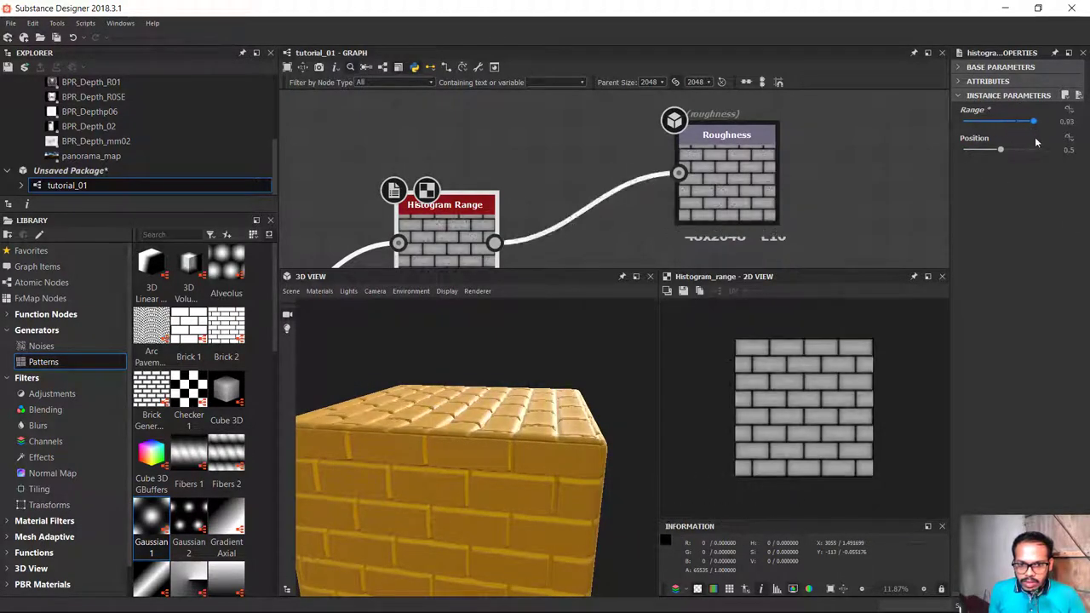
pyautogui.scroll(-3, 599, 438)
pyautogui.scroll(-2, 598, 438)
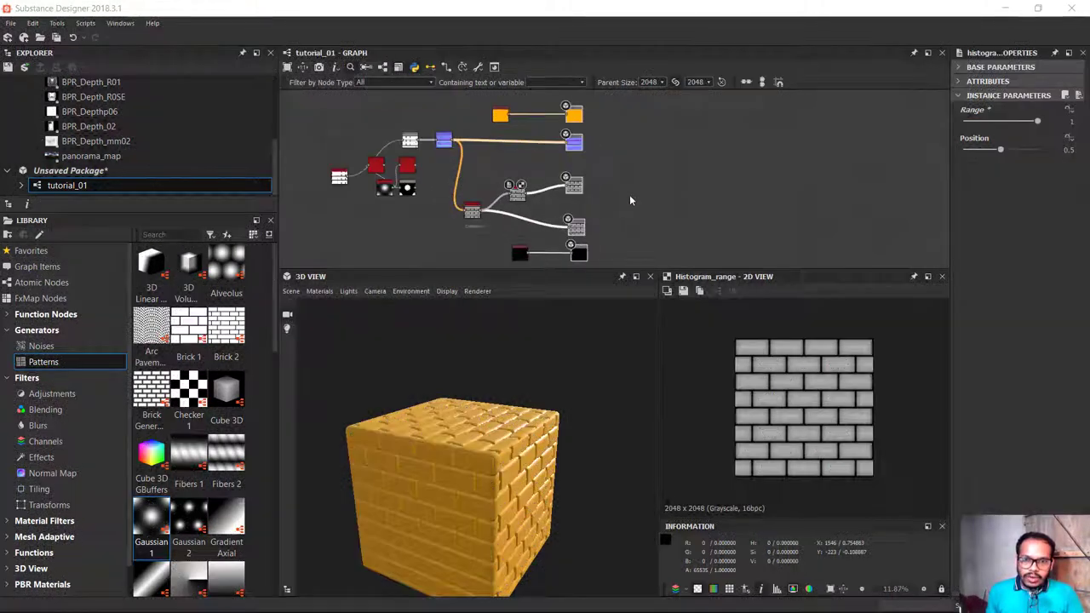
# Add an Output node via the 'out' node search and place it below the existing outputs
pyautogui.scroll(1, 671, 234)
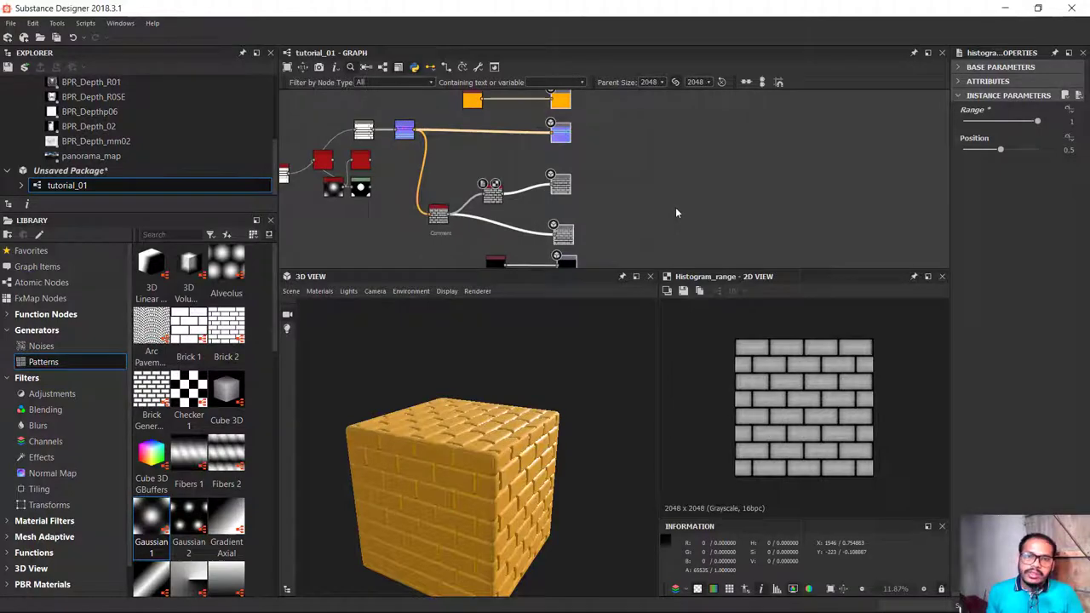
pyautogui.rightClick(674, 203)
pyautogui.moveTo(675, 203); pyautogui.dragTo(695, 112, button='middle')
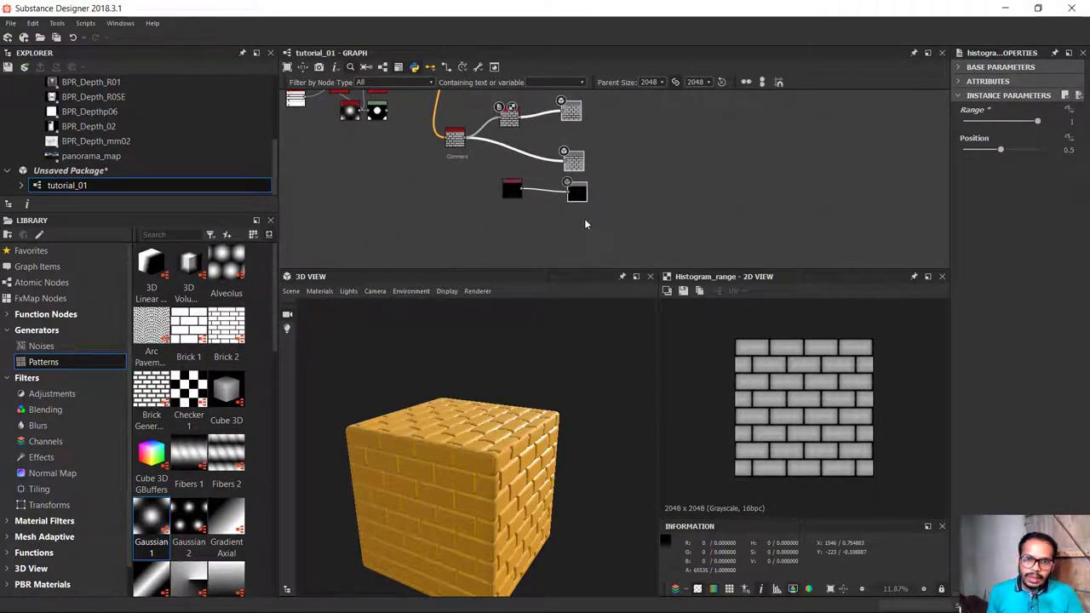
pyautogui.press('space')
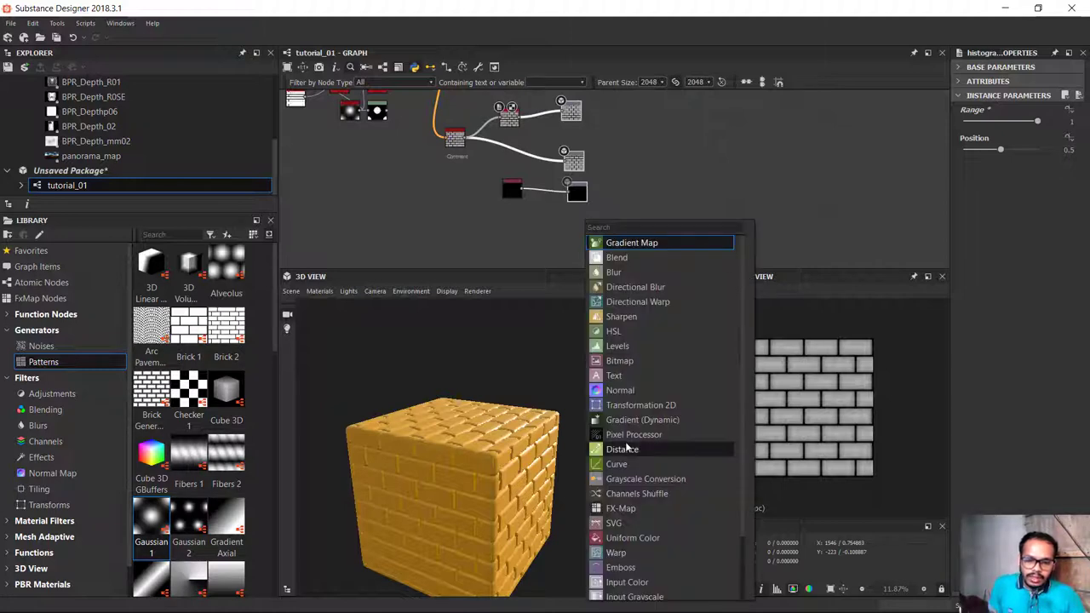
pyautogui.write('o')
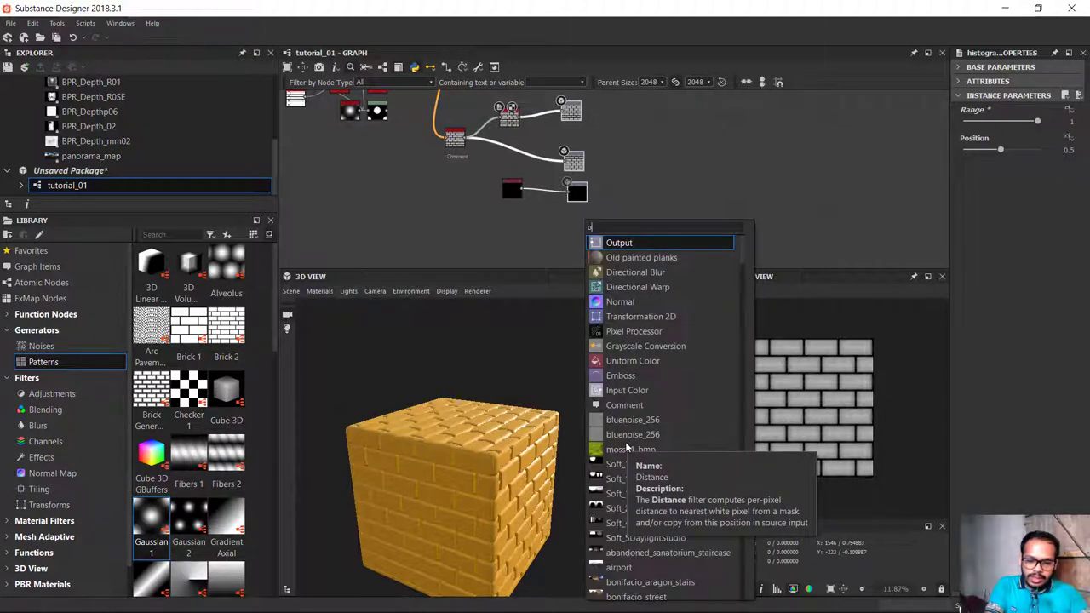
pyautogui.write('ut')
pyautogui.press('Return')
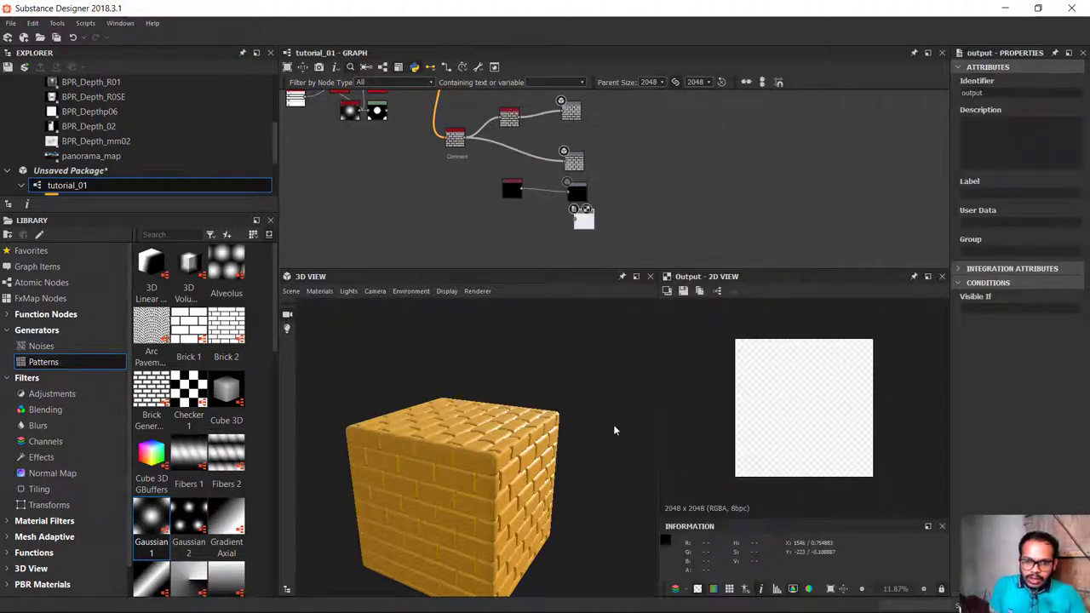
pyautogui.moveTo(583, 219); pyautogui.dragTo(569, 232)
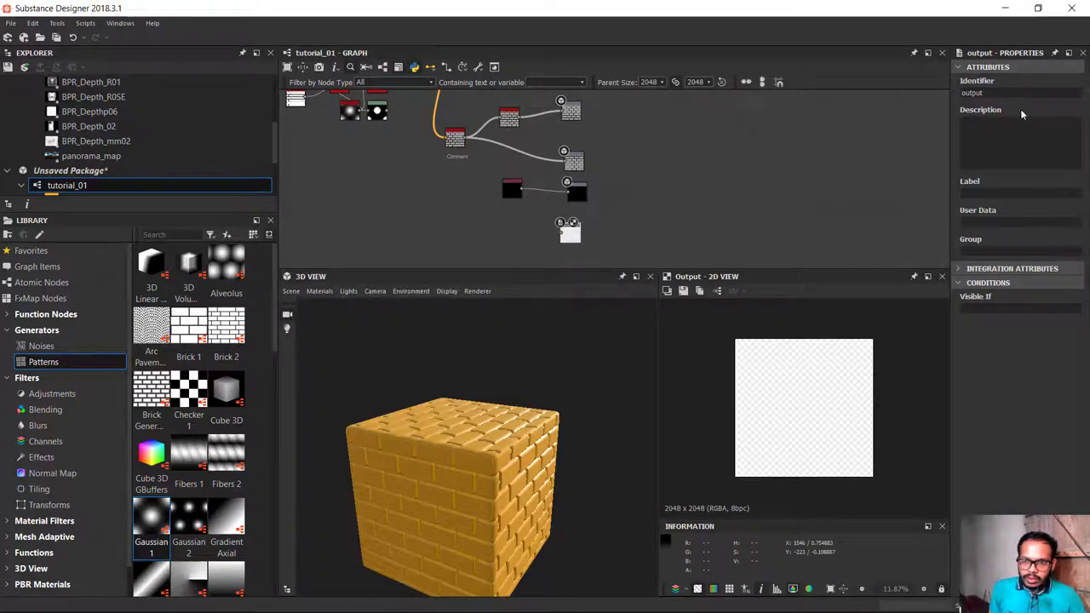
# Set the new Output node's identifier to ambient_occlusion, fixing a typo
pyautogui.write('a')
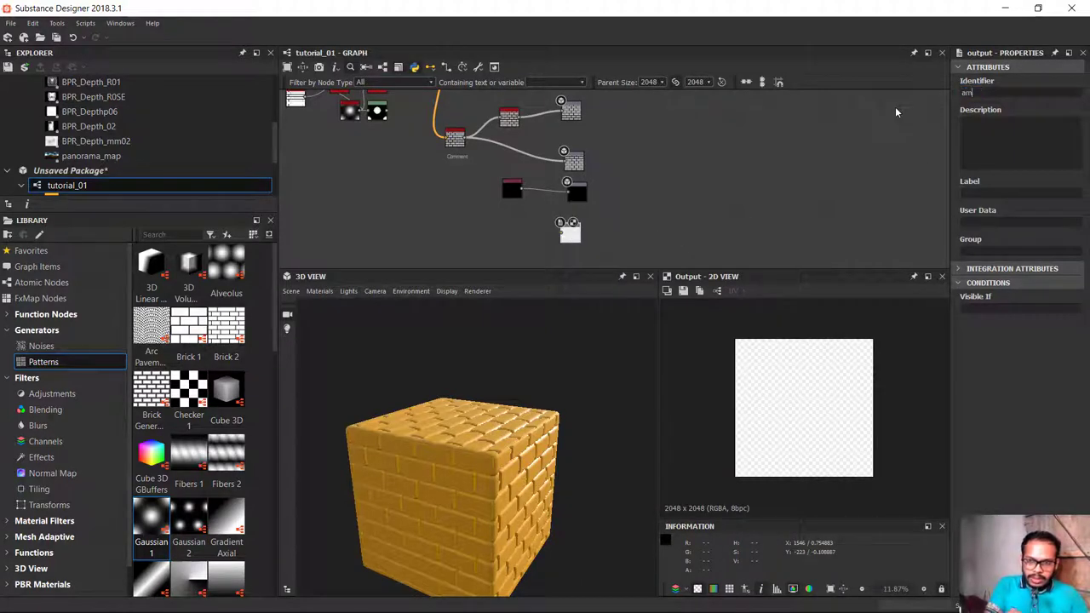
pyautogui.write('mb')
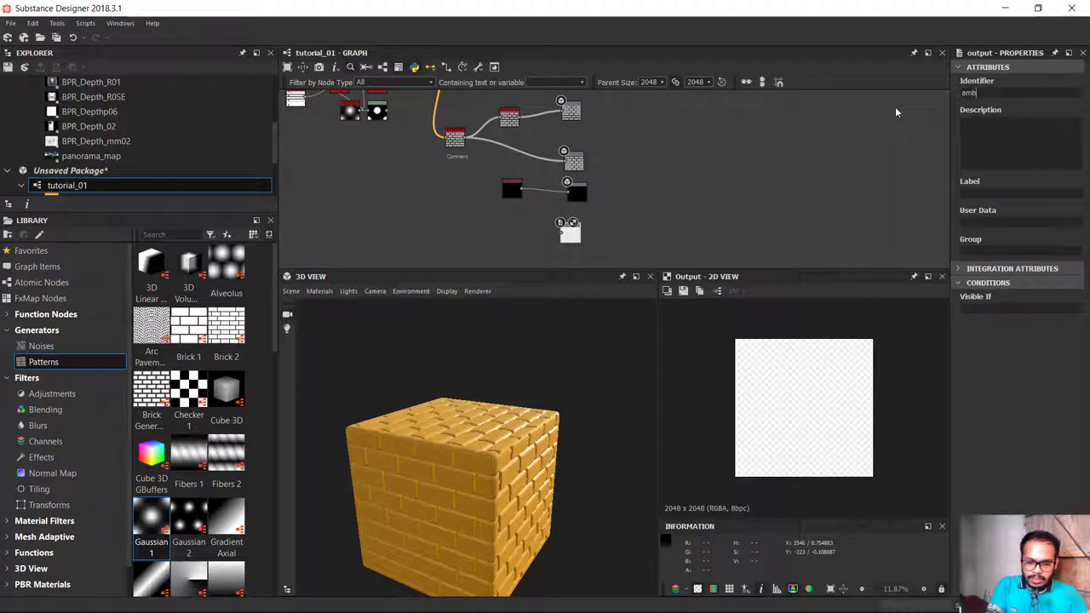
pyautogui.write('ient ')
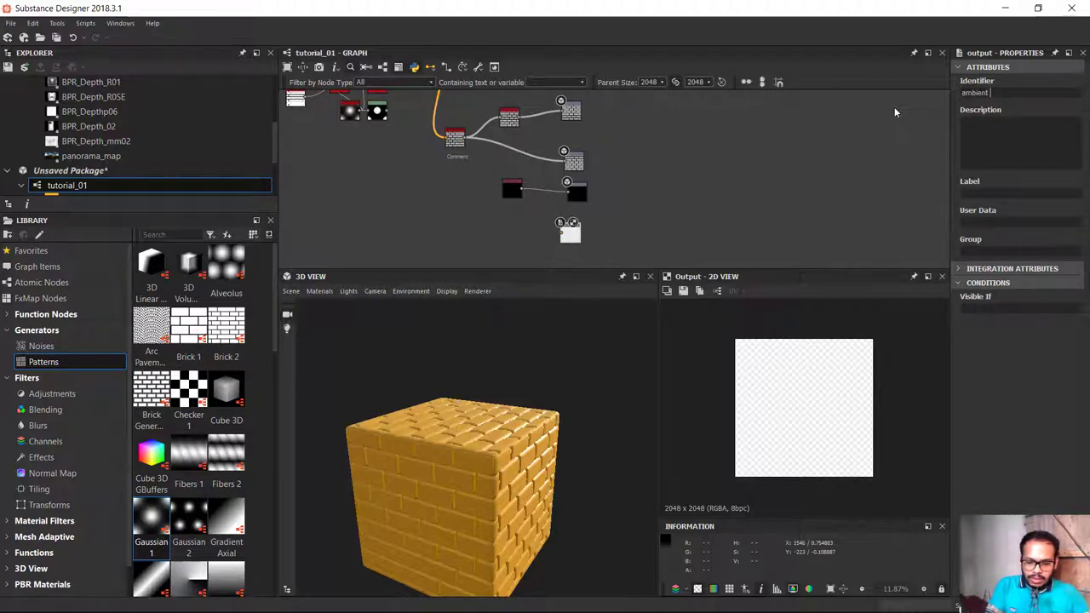
pyautogui.write('occ')
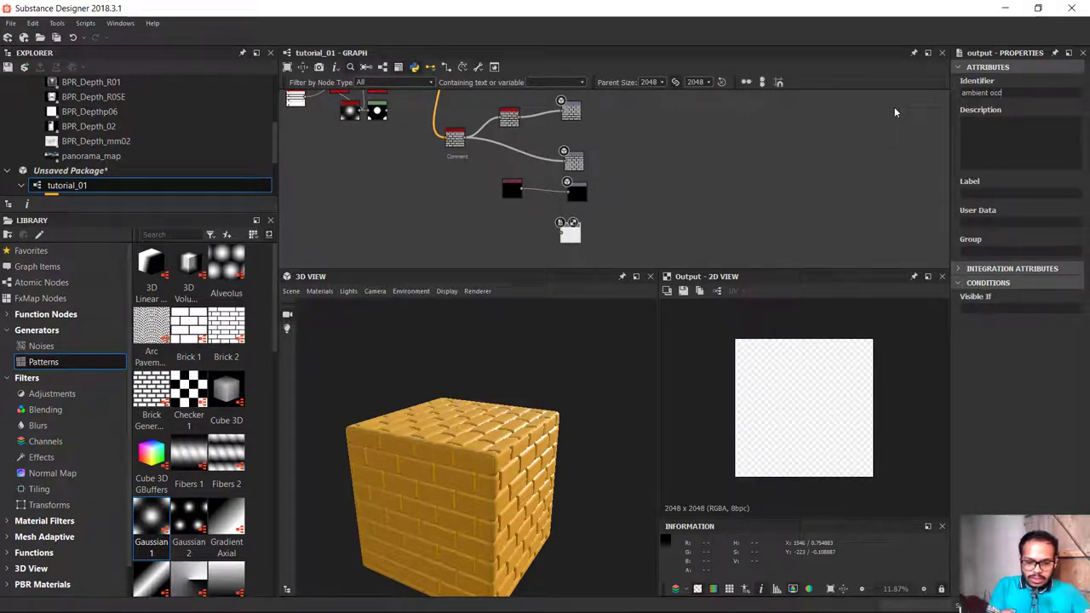
pyautogui.write('lu')
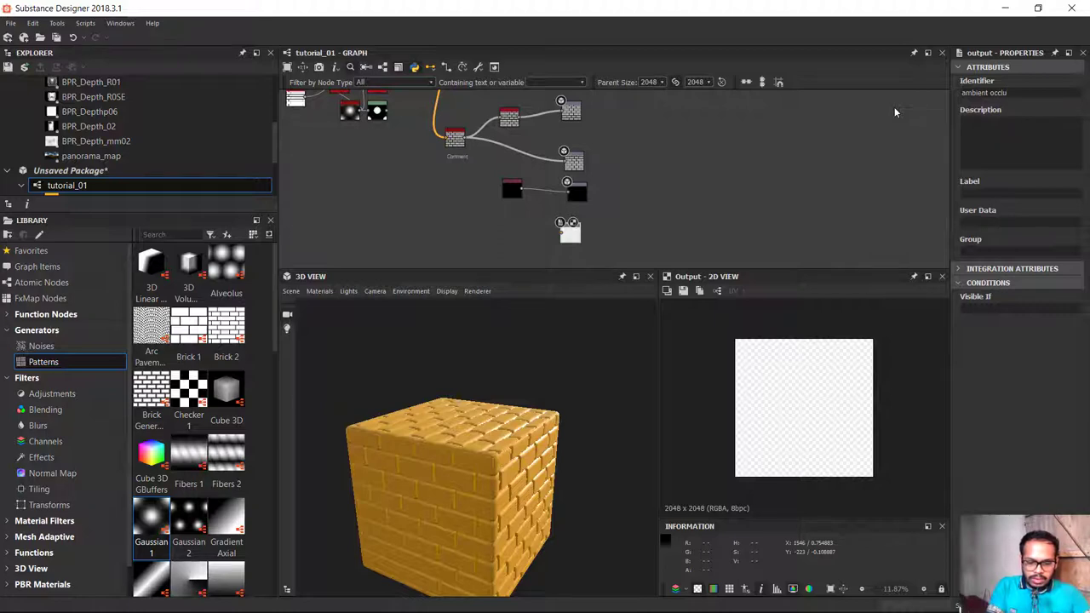
pyautogui.write('a')
pyautogui.press('BackSpace')
pyautogui.write('sion')
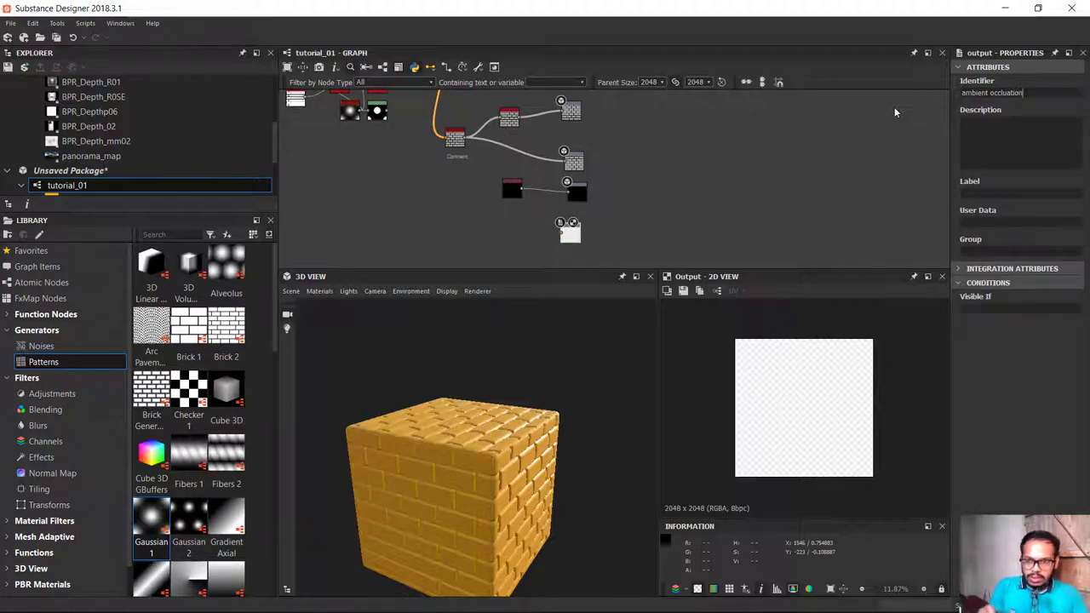
pyautogui.press('Return')
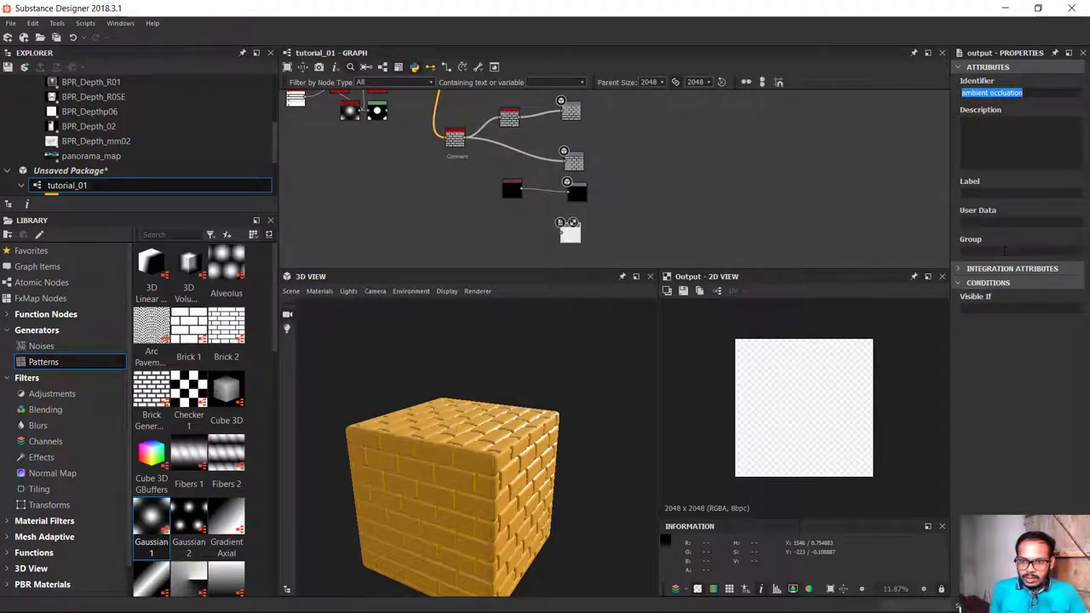
pyautogui.click(992, 194)
# Compare the Metallic output, then select and frame the ambient occlusion output below it
pyautogui.scroll(3, 545, 230)
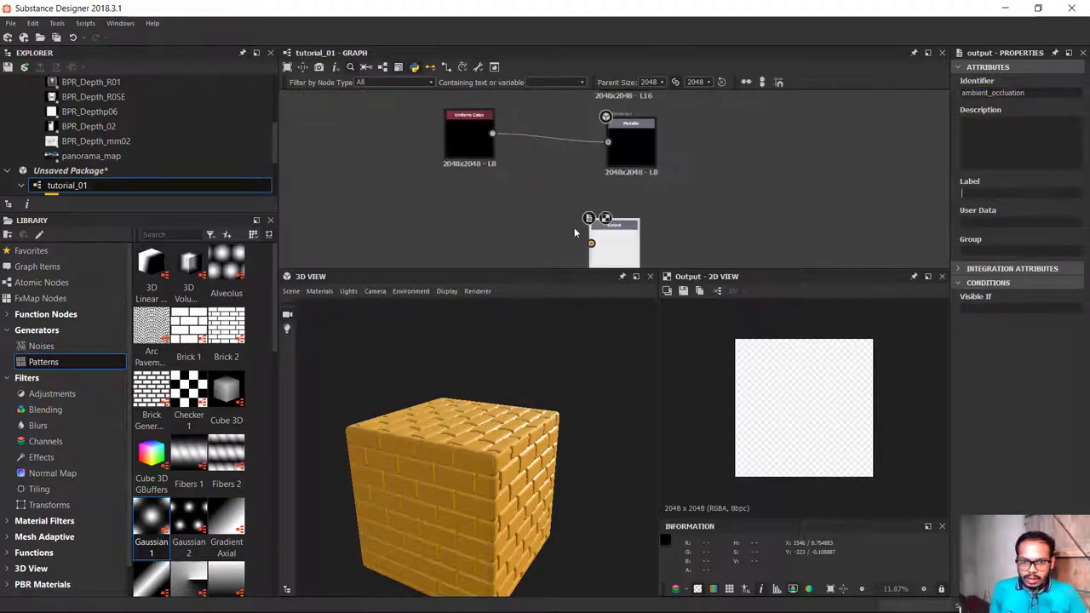
pyautogui.scroll(2, 544, 230)
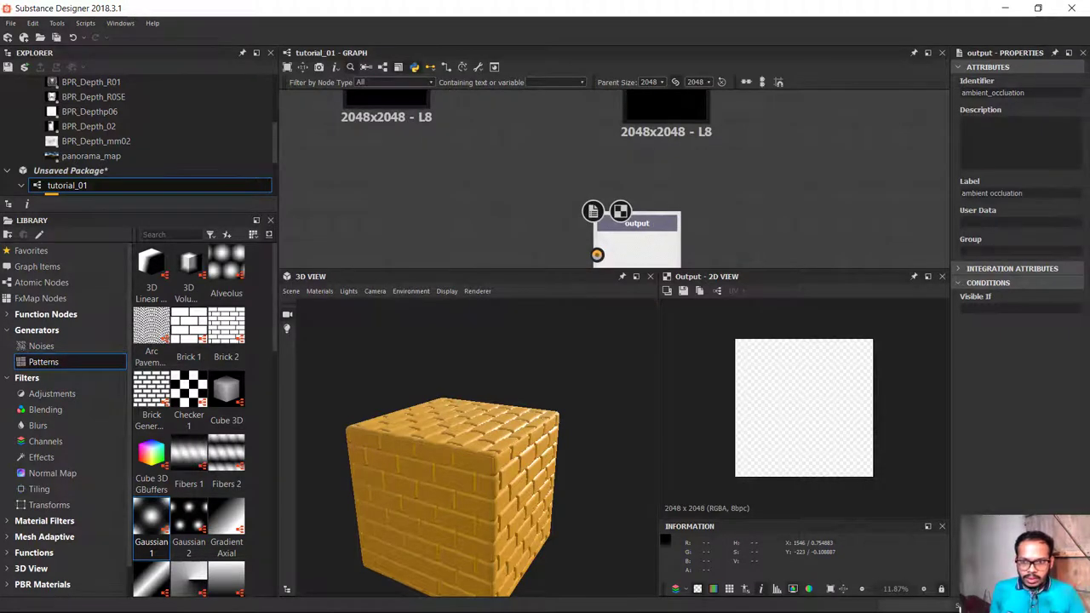
pyautogui.moveTo(834, 200)
pyautogui.mouseDown(button='middle')
pyautogui.moveTo(628, 110)
pyautogui.moveTo(543, 92)
pyautogui.mouseUp(button='middle')
pyautogui.click(628, 111)
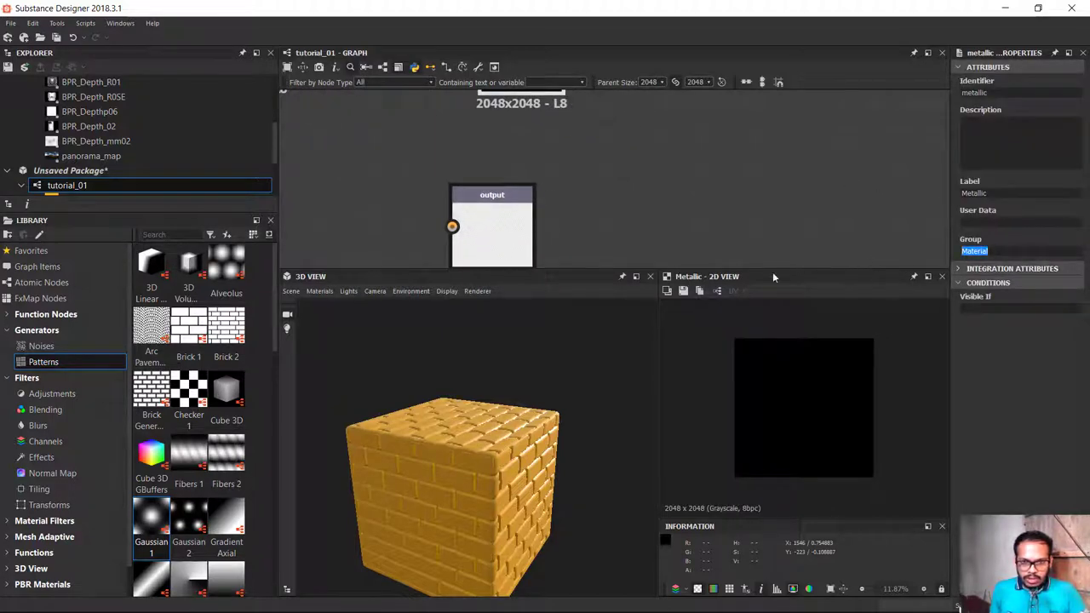
pyautogui.click(507, 234)
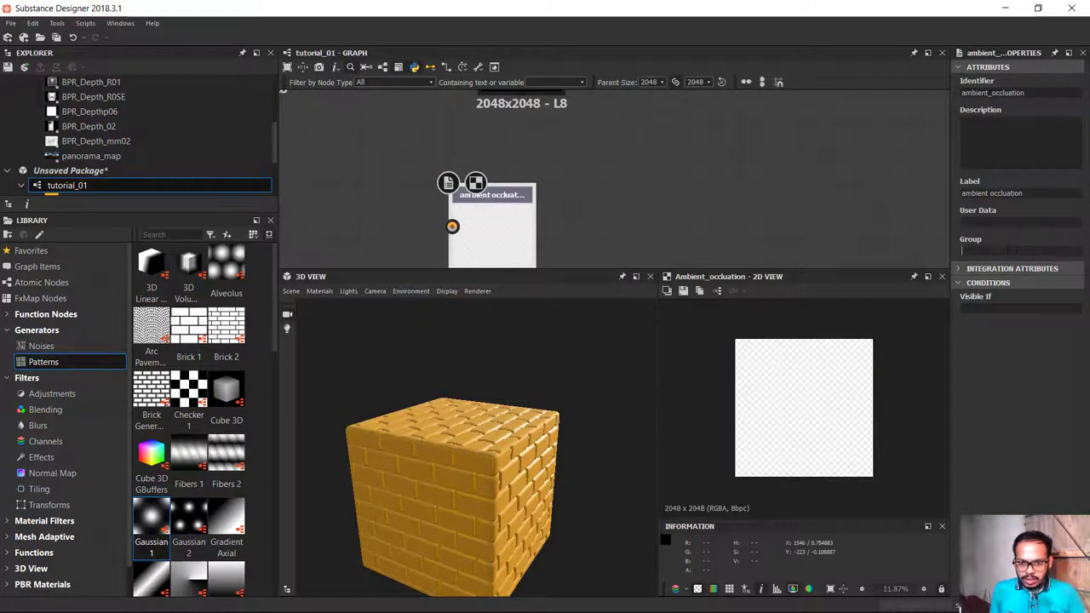
pyautogui.scroll(-2, 691, 191)
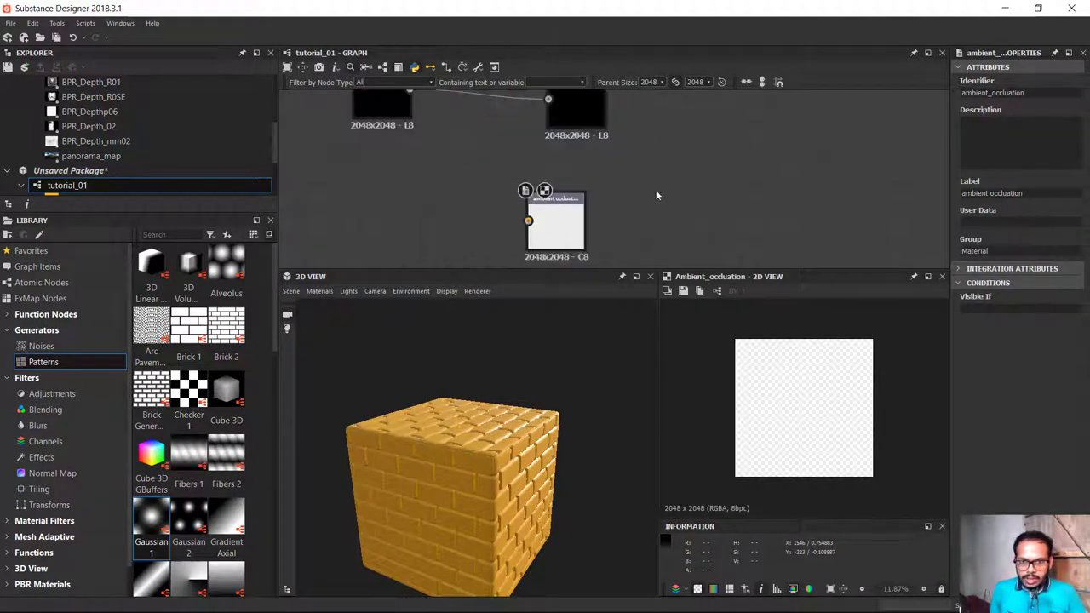
pyautogui.moveTo(655, 190); pyautogui.dragTo(685, 237, button='middle')
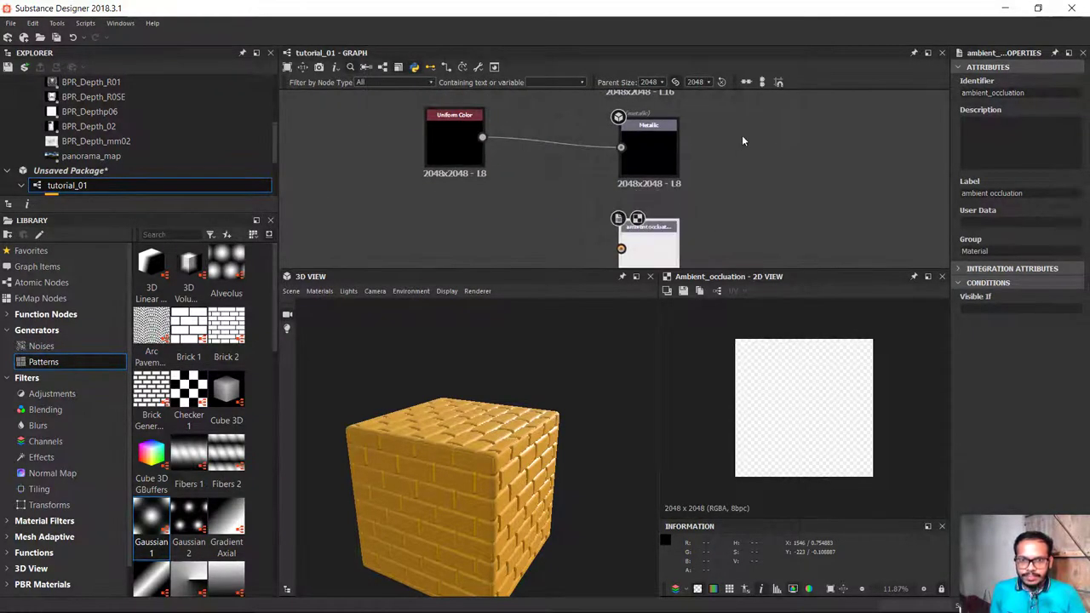
pyautogui.scroll(-3, 647, 238)
pyautogui.scroll(1, 682, 184)
pyautogui.scroll(2, 747, 134)
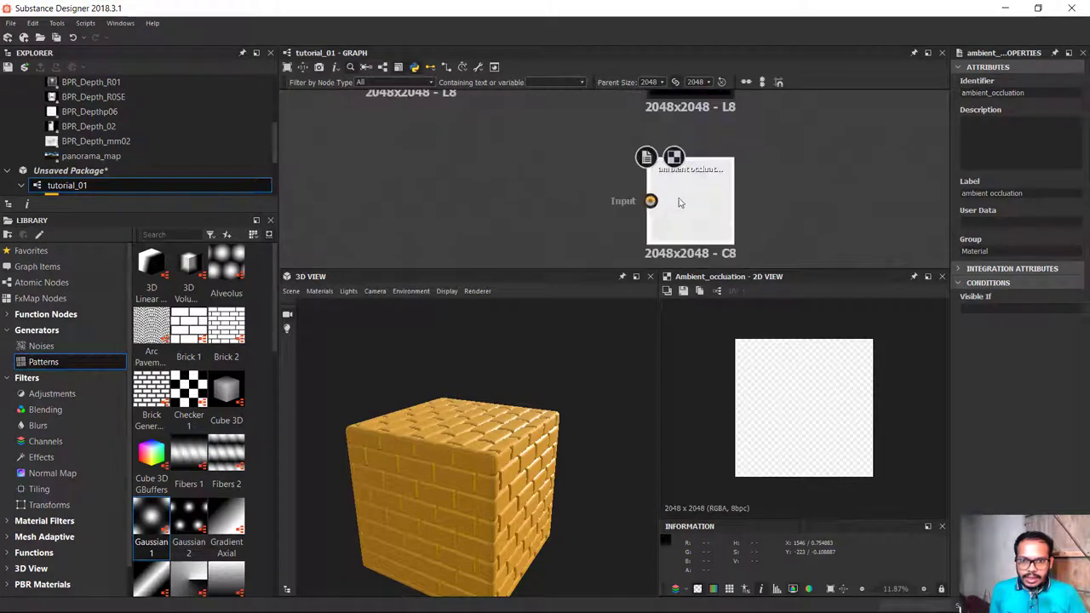
pyautogui.scroll(-1, 613, 173)
pyautogui.scroll(-1, 589, 202)
# Add an Ambient Occlusion (HBAO) node via 'ambi' search and link it into the ambient occlusion output
pyautogui.rightClick(566, 203)
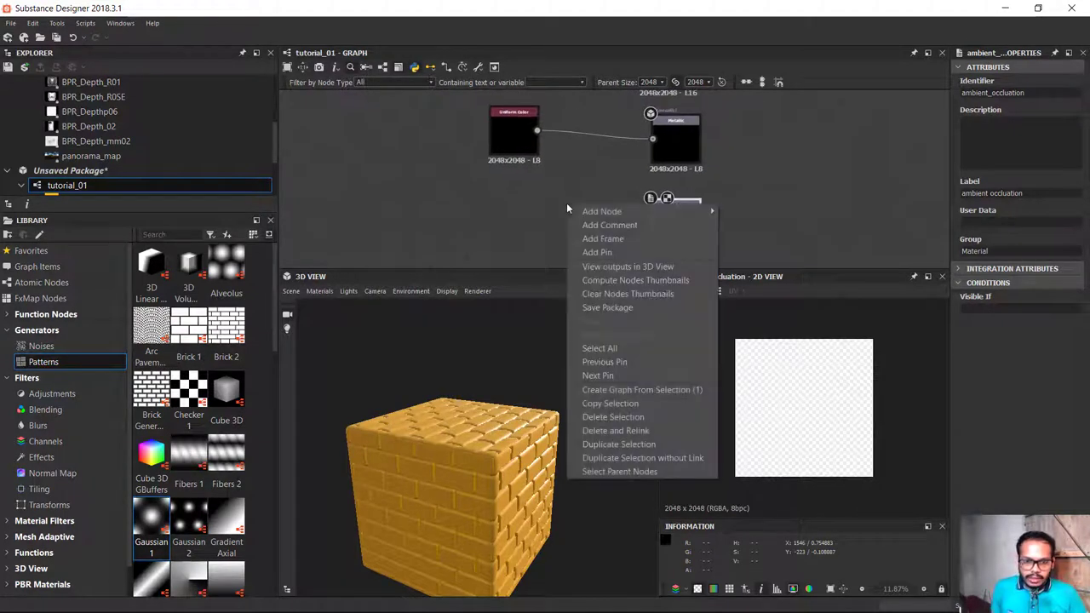
pyautogui.click(542, 181)
pyautogui.press('space')
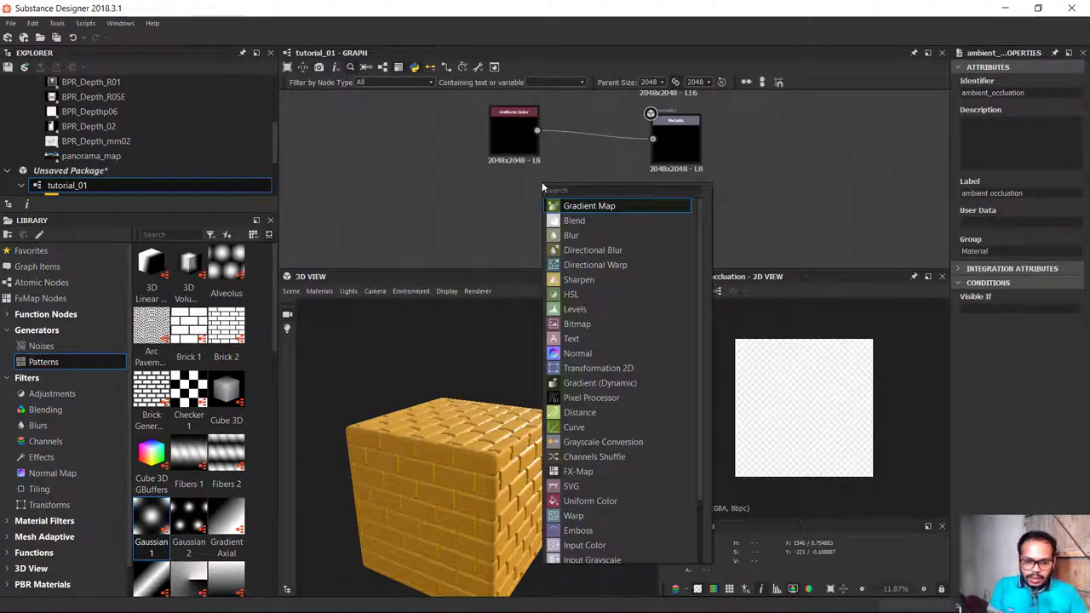
pyautogui.write('am')
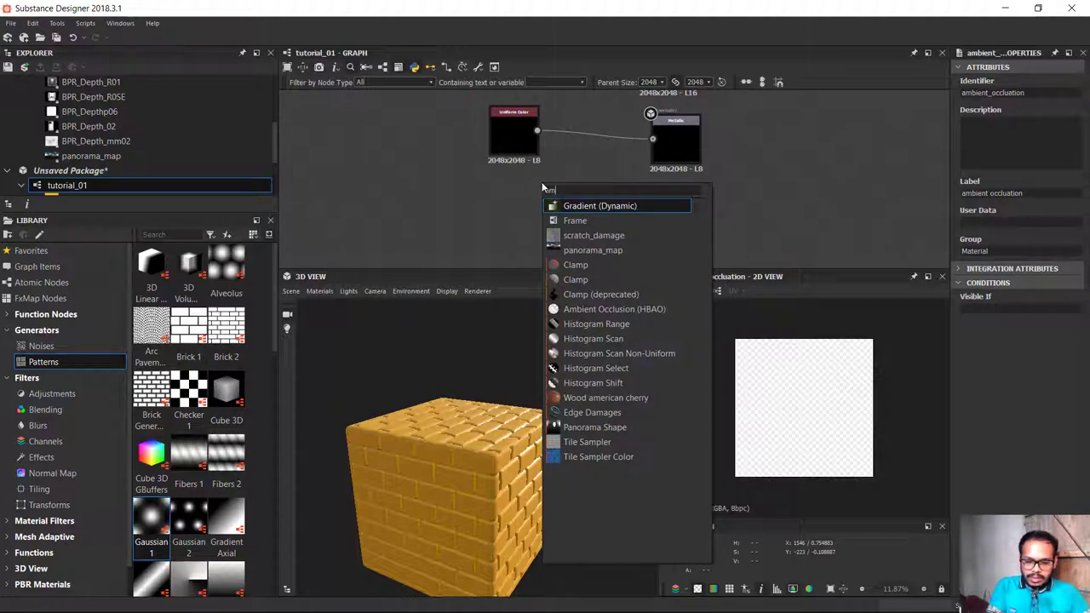
pyautogui.write('bi')
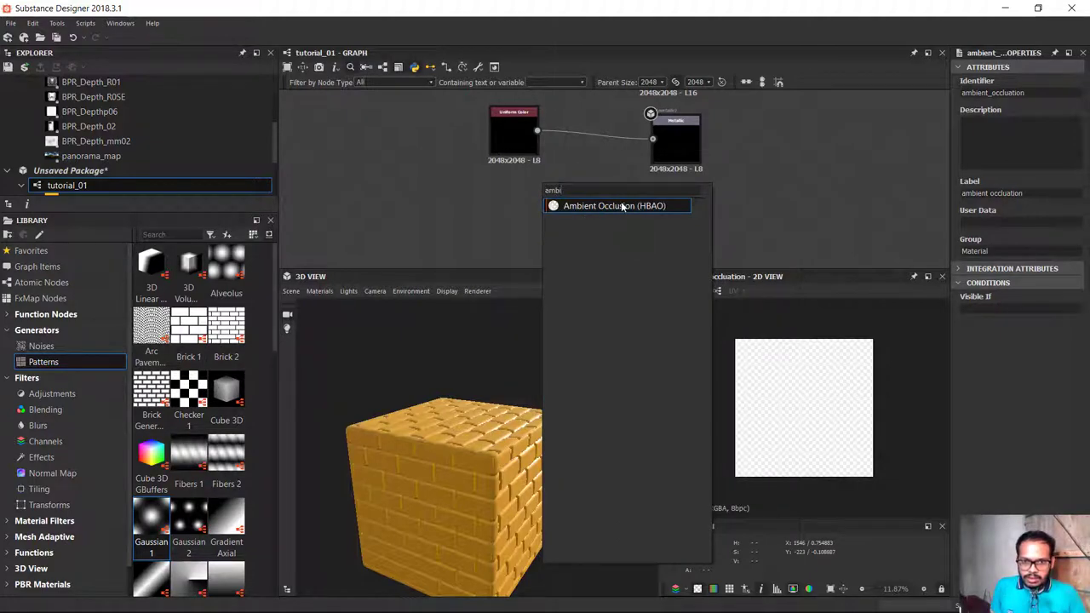
pyautogui.click(623, 207)
pyautogui.moveTo(617, 199); pyautogui.dragTo(694, 214, button='middle')
pyautogui.moveTo(694, 213)
pyautogui.mouseDown()
pyautogui.moveTo(728, 249)
pyautogui.moveTo(705, 239)
pyautogui.mouseUp()
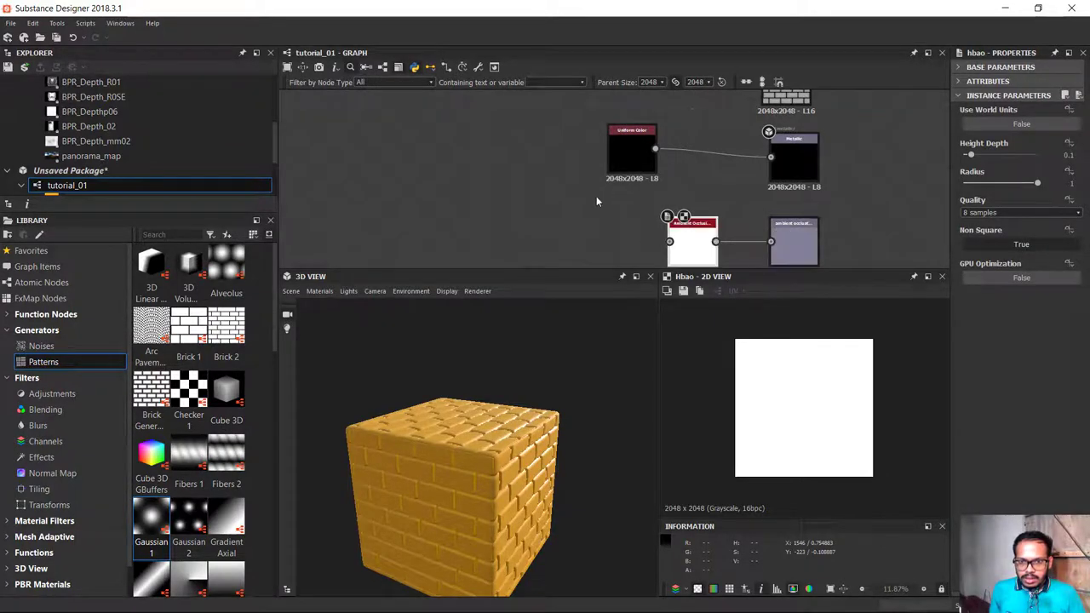
# Feed the brick pattern into the HBAO node and preview the pale brick occlusion map
pyautogui.scroll(-3, 596, 196)
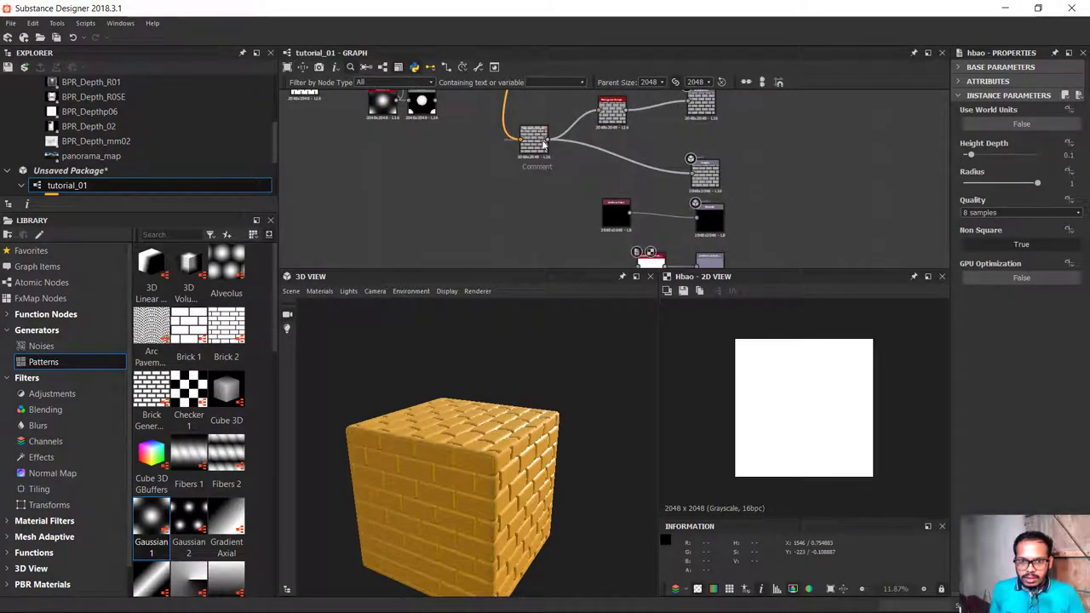
pyautogui.moveTo(598, 192); pyautogui.dragTo(597, 125, button='middle')
pyautogui.moveTo(638, 138); pyautogui.dragTo(644, 234)
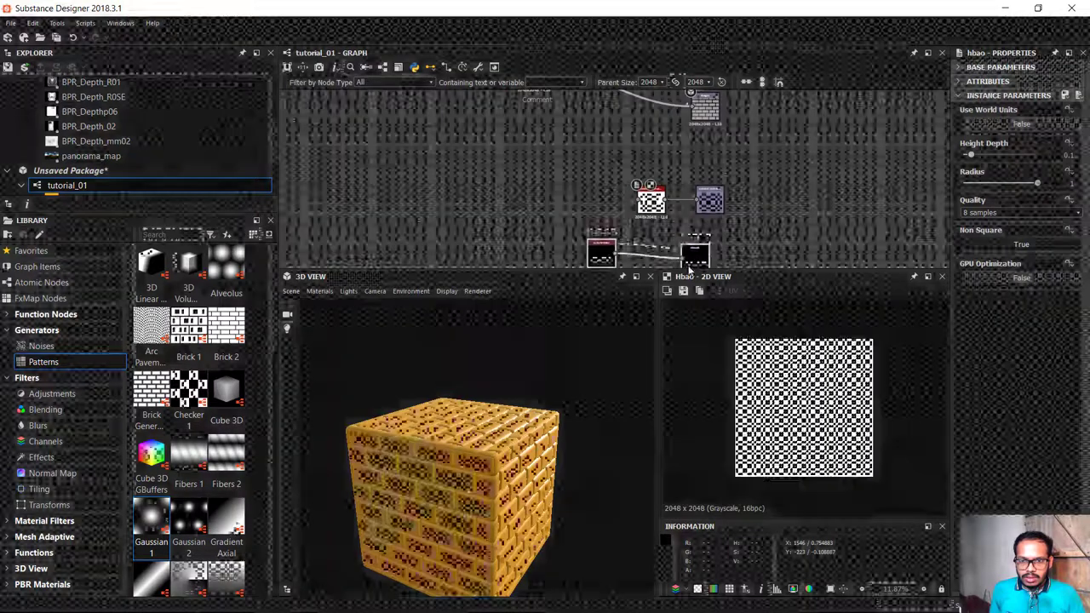
pyautogui.scroll(-2, 741, 213)
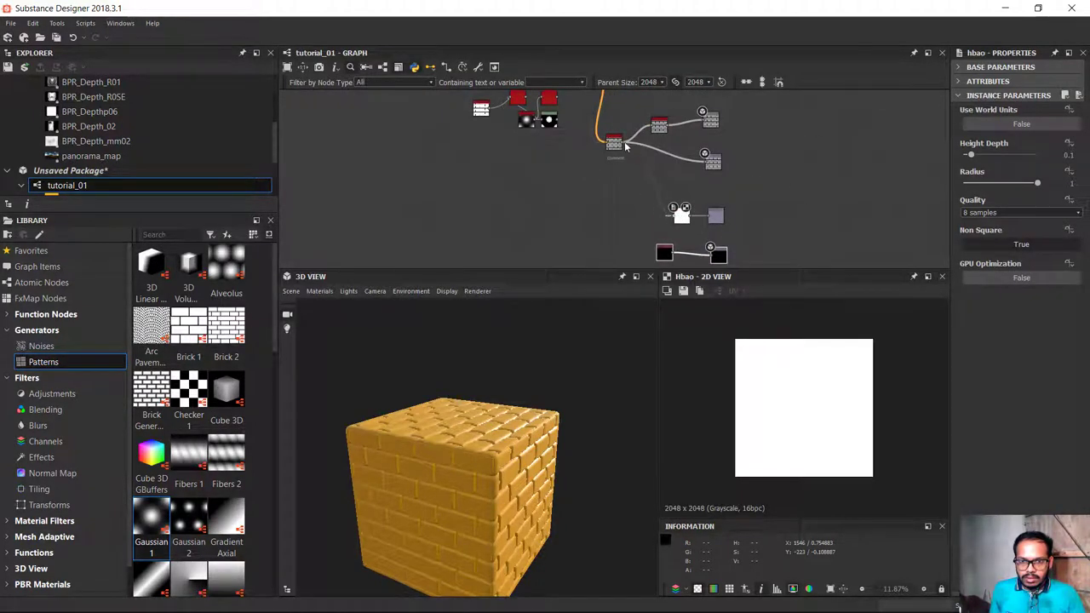
pyautogui.moveTo(624, 142); pyautogui.dragTo(670, 215)
pyautogui.scroll(2, 660, 199)
pyautogui.scroll(1, 693, 221)
pyautogui.scroll(1, 766, 154)
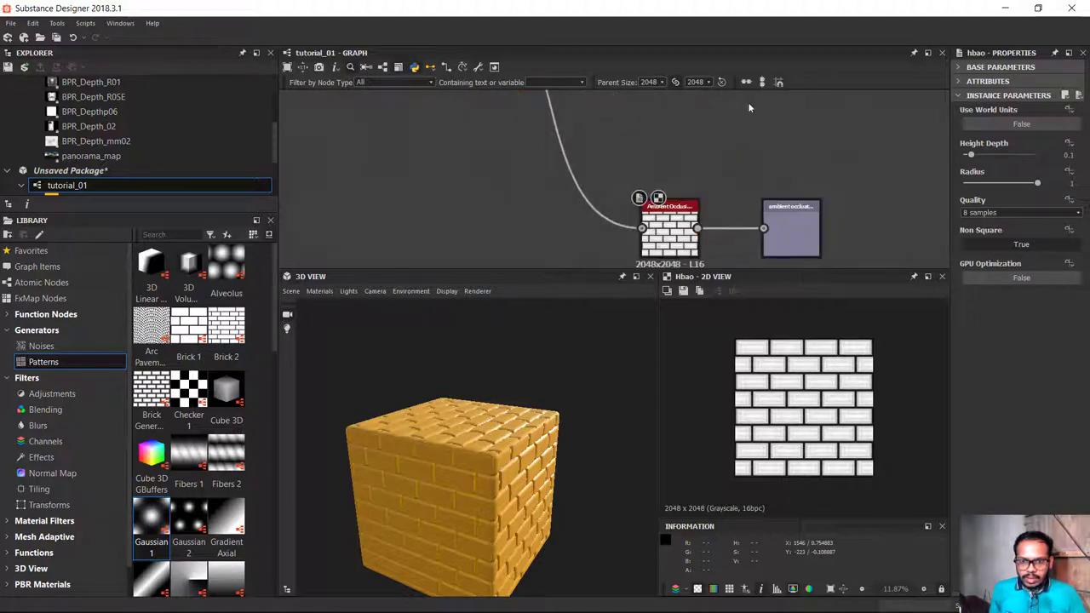
pyautogui.scroll(1, 751, 146)
pyautogui.scroll(2, 716, 173)
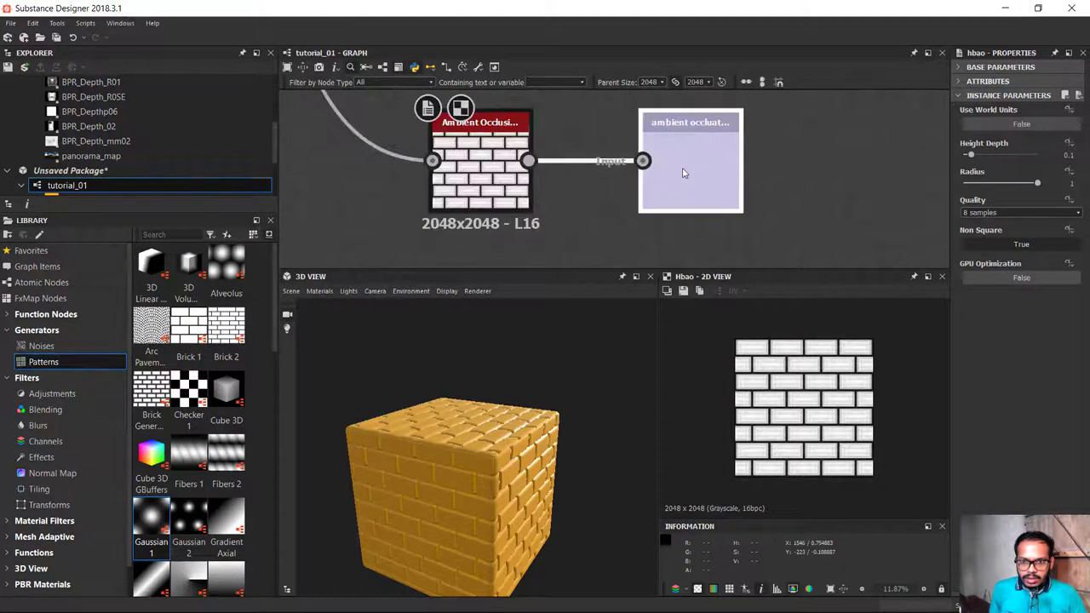
pyautogui.doubleClick(717, 173)
# Assign the ambient occlusion output to the cube's Ambient Occlusion channel in the 3D View
pyautogui.moveTo(717, 173); pyautogui.dragTo(446, 475)
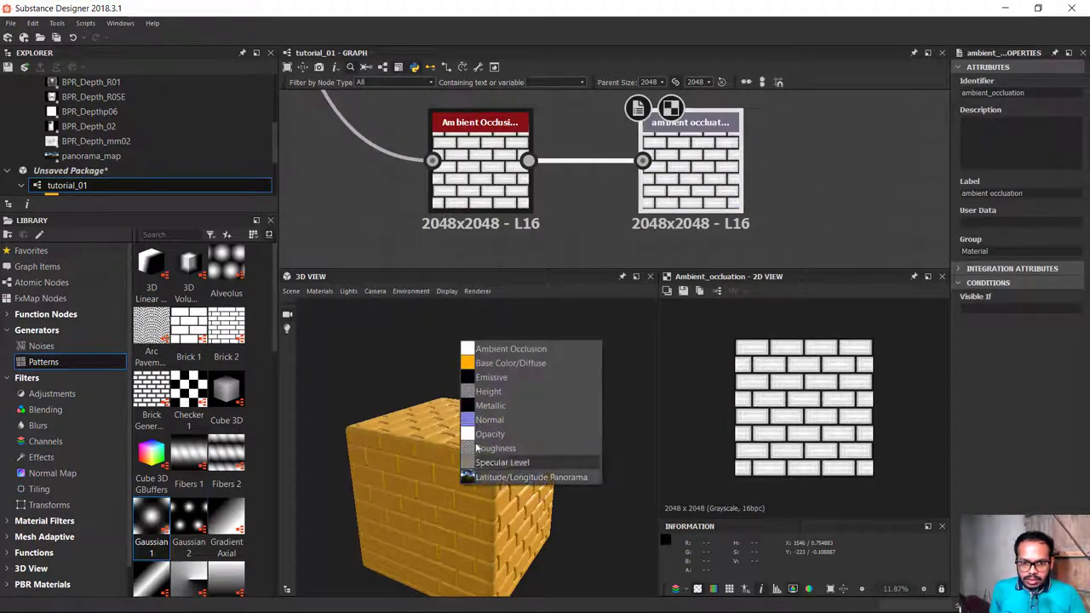
pyautogui.click(495, 349)
pyautogui.scroll(2, 484, 456)
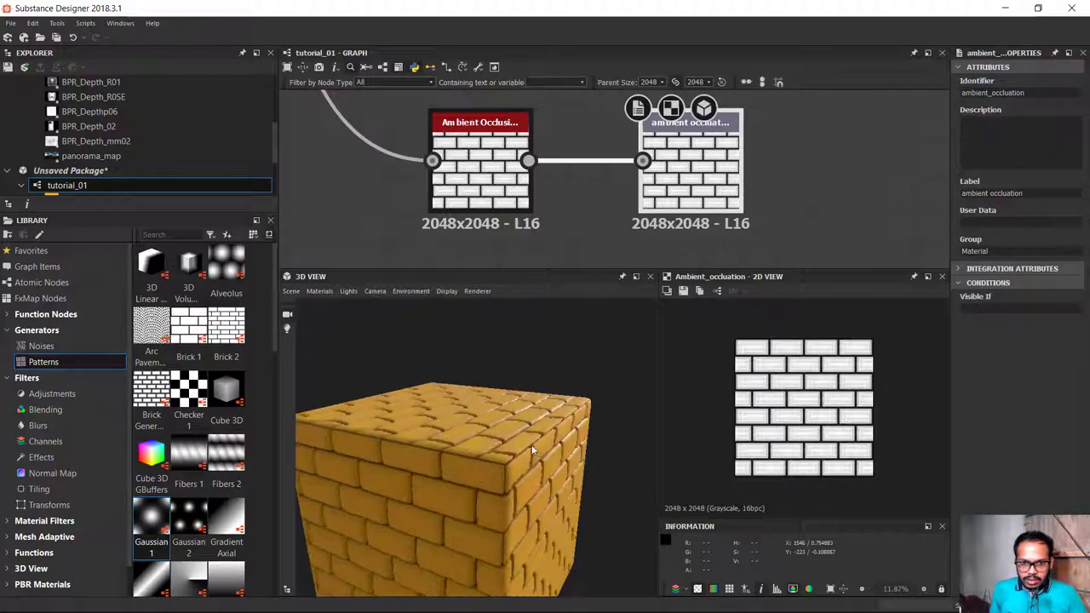
pyautogui.moveTo(531, 445)
pyautogui.mouseDown()
pyautogui.moveTo(510, 442)
pyautogui.moveTo(537, 423)
pyautogui.moveTo(514, 272)
pyautogui.mouseUp()
pyautogui.scroll(2, 537, 417)
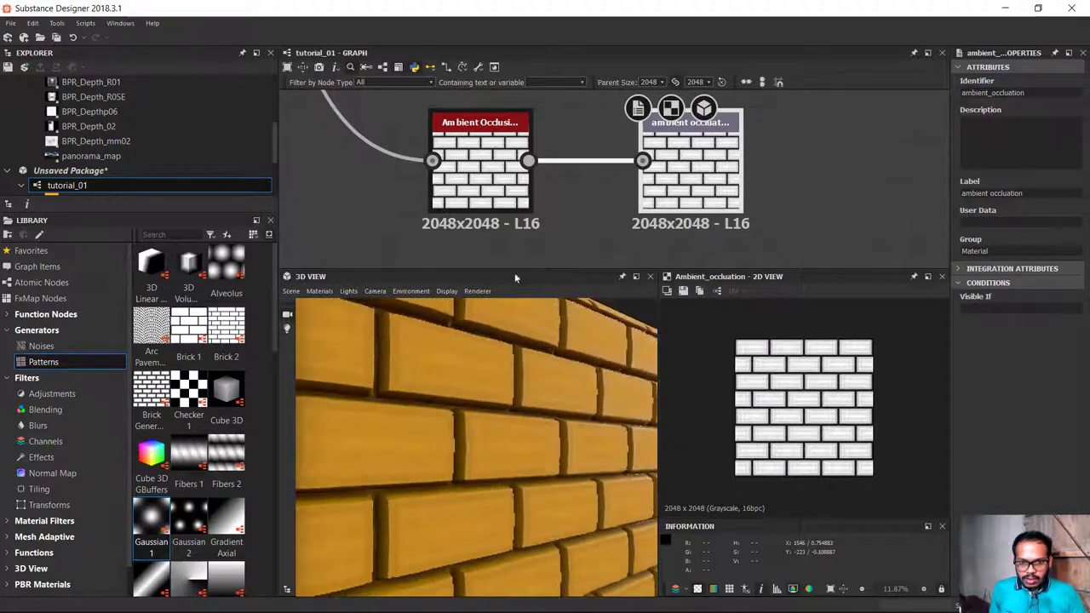
# Lower the HBAO Height Depth to 0.05 and inspect the cube's top face
pyautogui.click(503, 201)
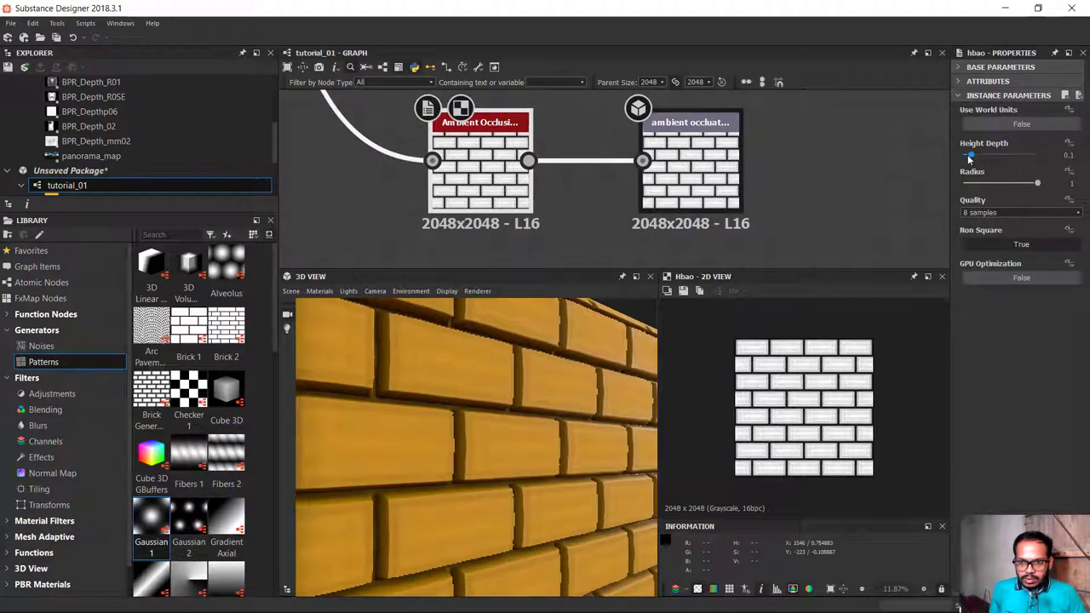
pyautogui.moveTo(969, 157); pyautogui.dragTo(966, 156)
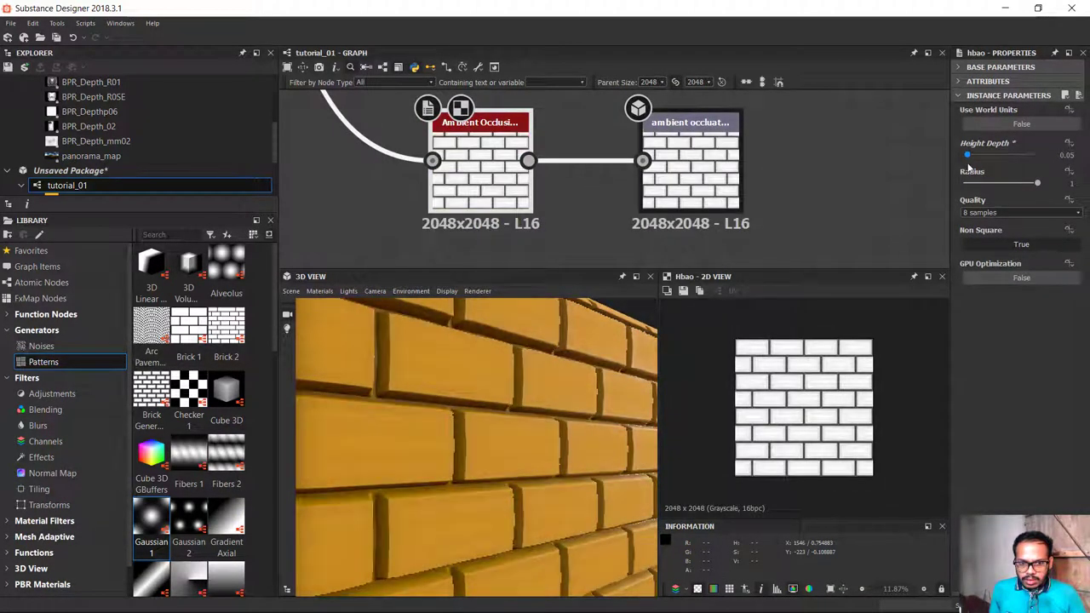
pyautogui.scroll(-5, 564, 479)
pyautogui.moveTo(565, 479)
pyautogui.mouseDown()
pyautogui.moveTo(439, 485)
pyautogui.moveTo(499, 432)
pyautogui.mouseUp()
pyautogui.scroll(3, 536, 433)
pyautogui.scroll(-3, 630, 208)
pyautogui.press('super')
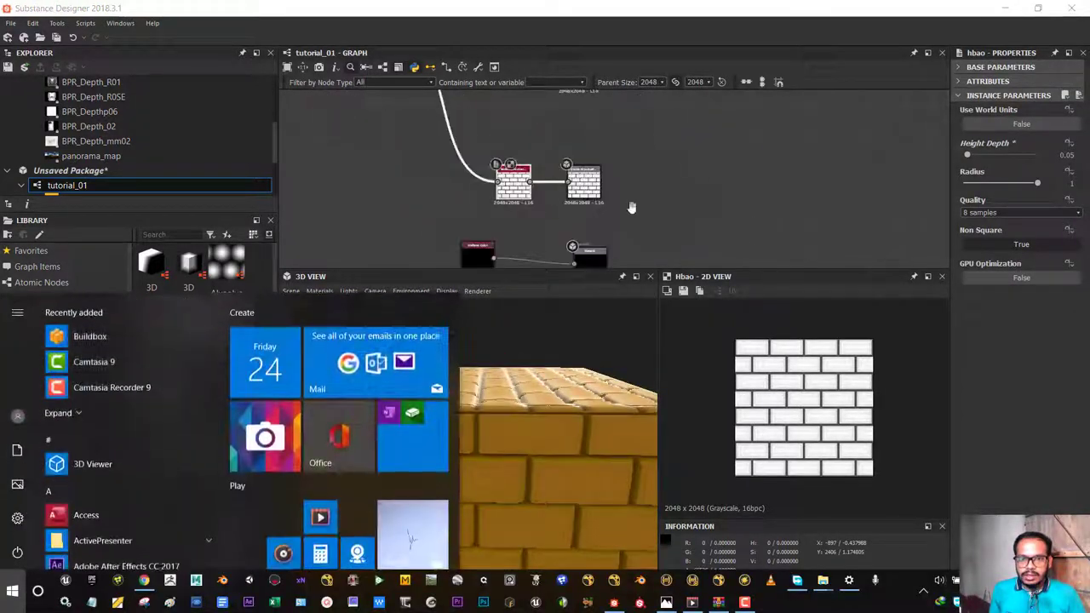
# Box-select the left group of pattern nodes and nudge it slightly down-left
pyautogui.press('super')
pyautogui.scroll(-2, 631, 208)
pyautogui.scroll(2, 631, 204)
pyautogui.scroll(-2, 630, 201)
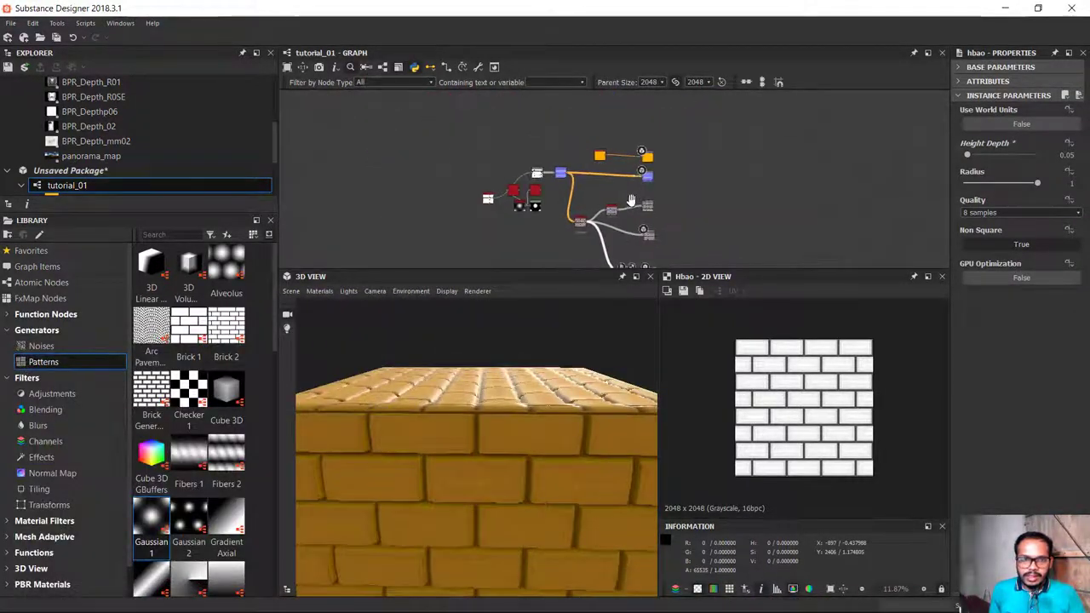
pyautogui.moveTo(631, 200); pyautogui.dragTo(608, 185, button='middle')
pyautogui.scroll(2, 539, 203)
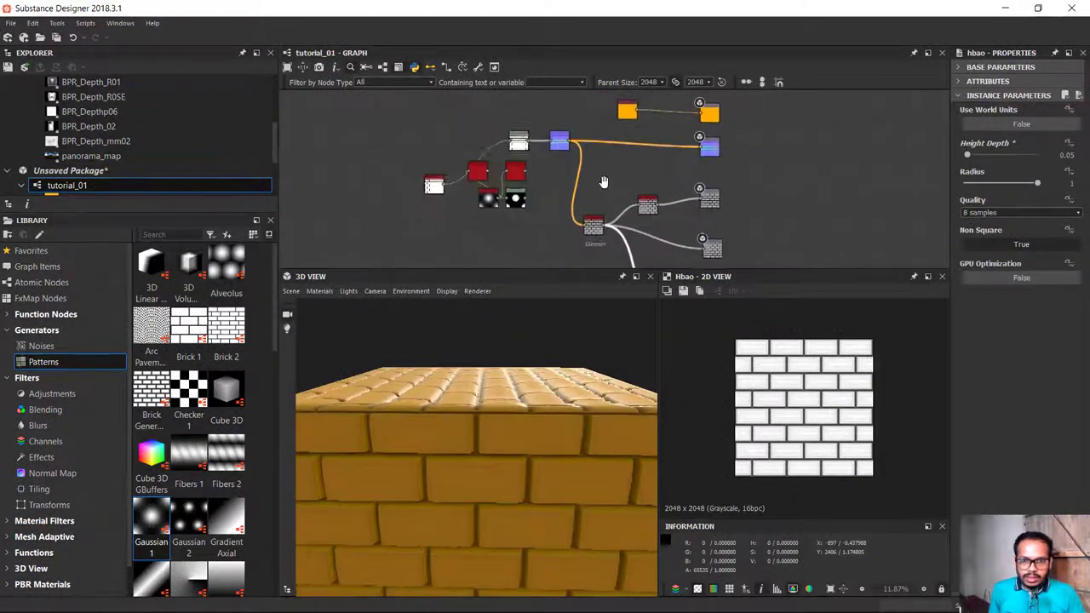
pyautogui.moveTo(412, 130); pyautogui.dragTo(504, 232)
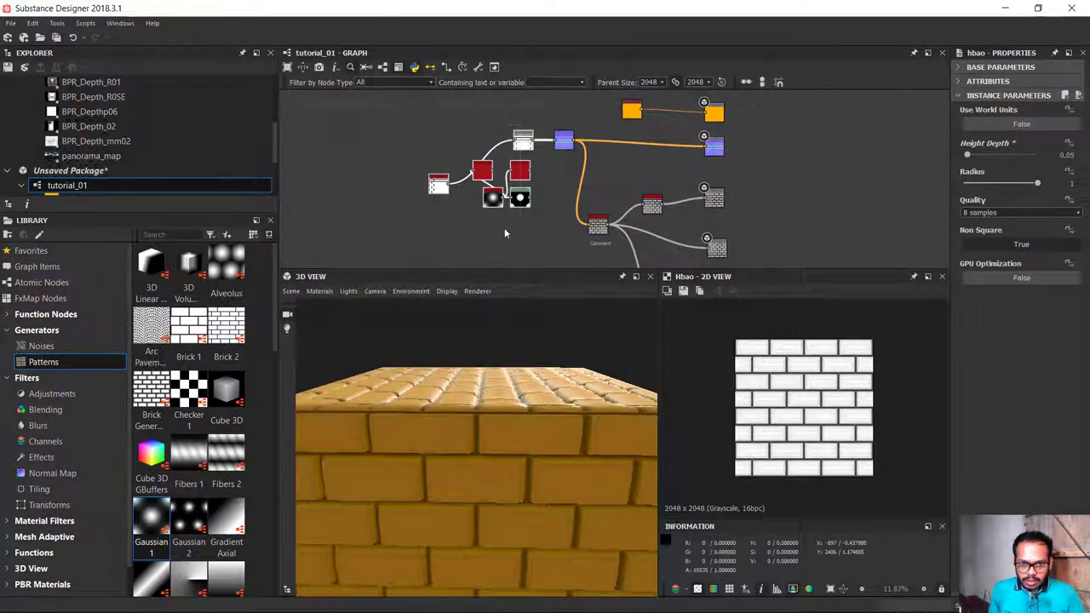
pyautogui.moveTo(479, 179); pyautogui.dragTo(465, 192)
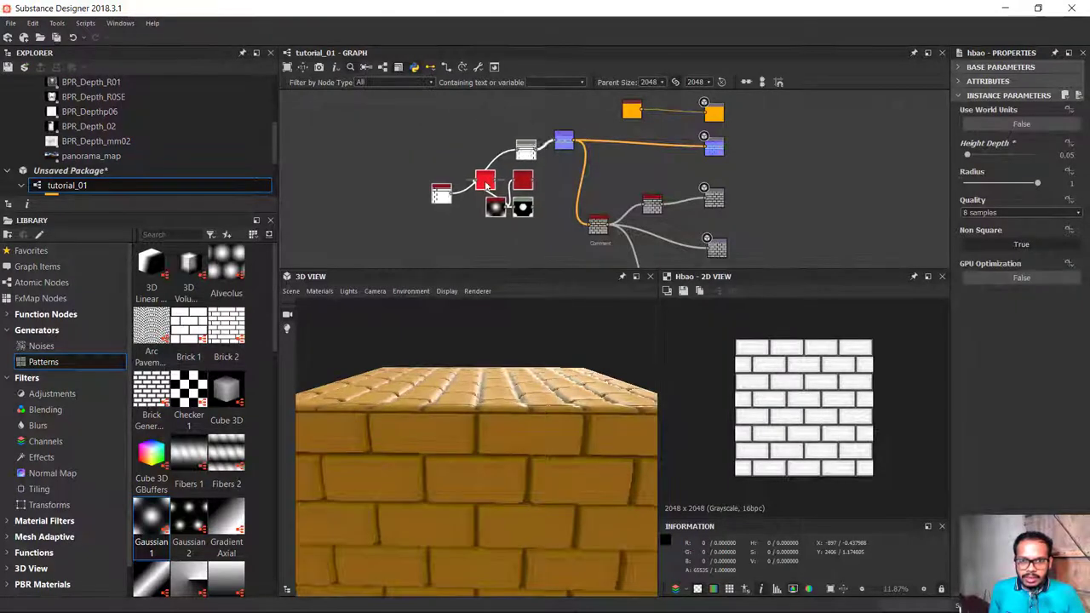
# Widen the Library panel and browse the Generators > Noises category
pyautogui.scroll(-2, 466, 193)
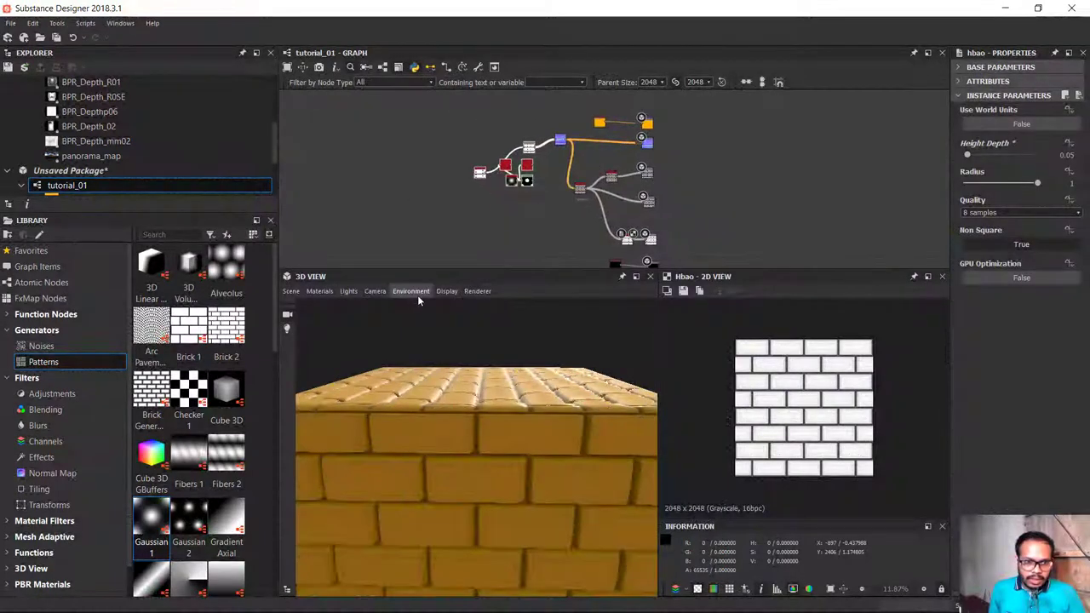
pyautogui.scroll(-10, 274, 353)
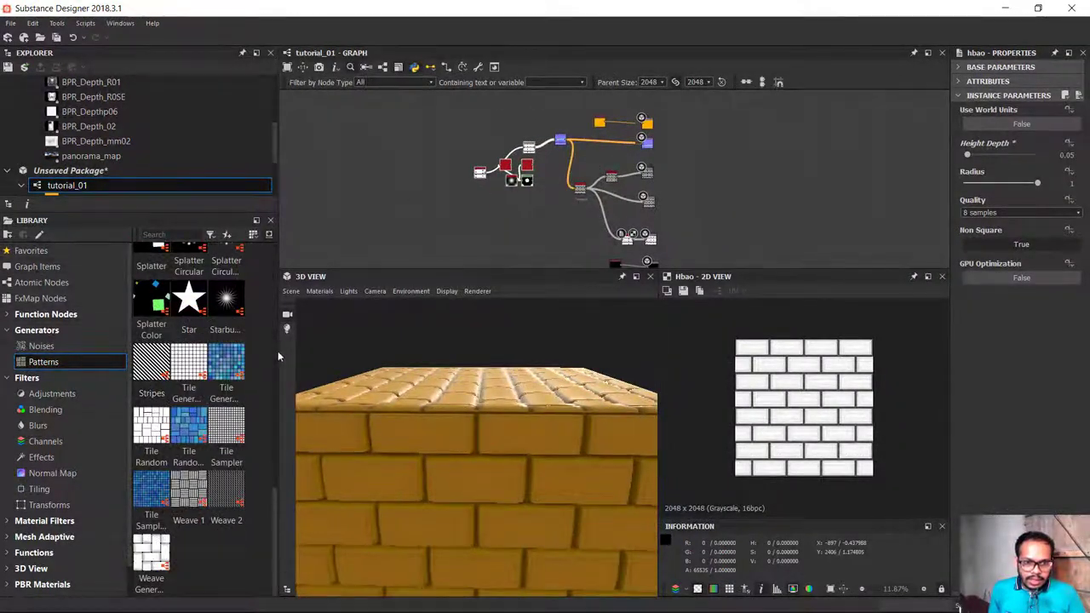
pyautogui.moveTo(277, 356); pyautogui.dragTo(414, 358)
pyautogui.click(37, 331)
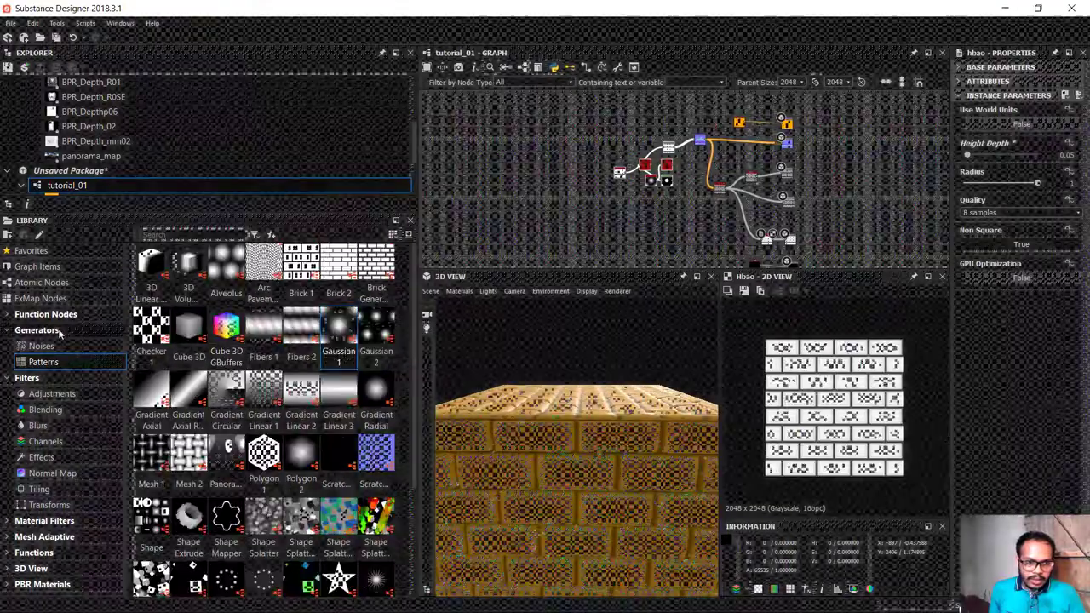
pyautogui.click(41, 346)
pyautogui.scroll(-3, 176, 393)
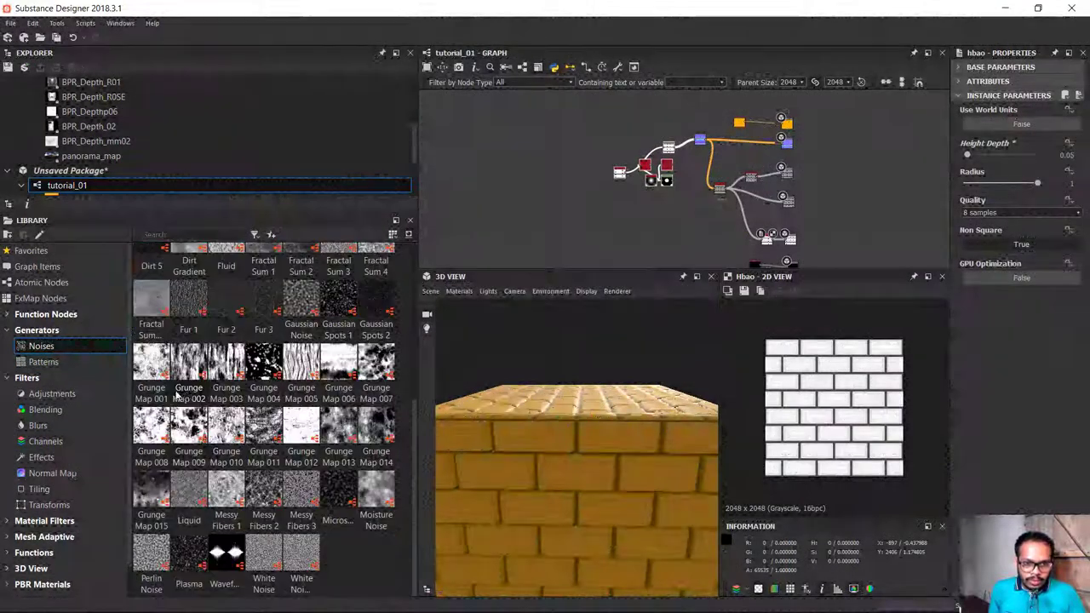
pyautogui.scroll(3, 175, 400)
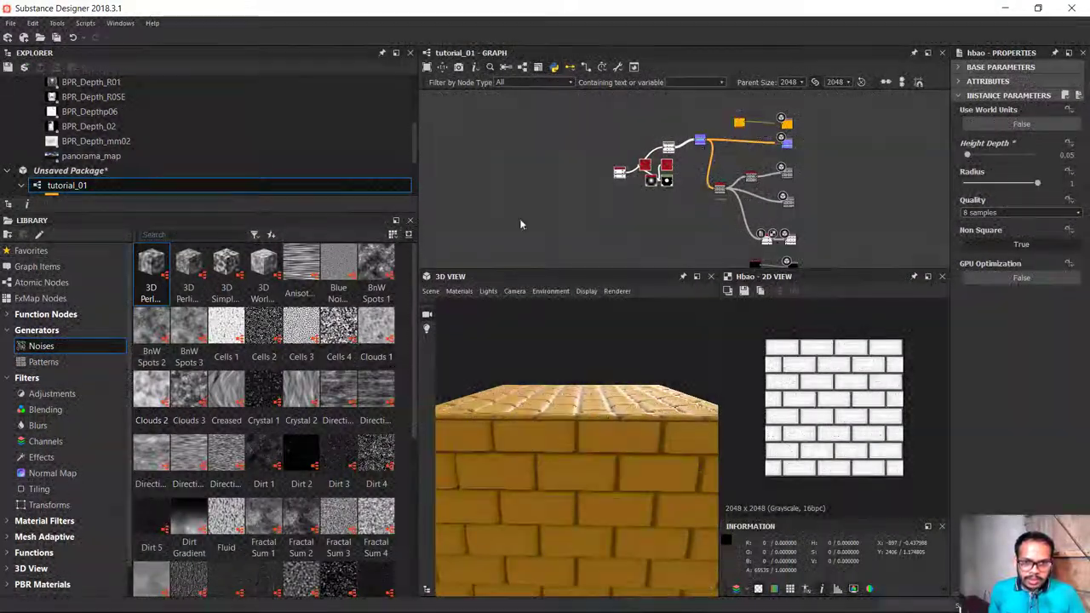